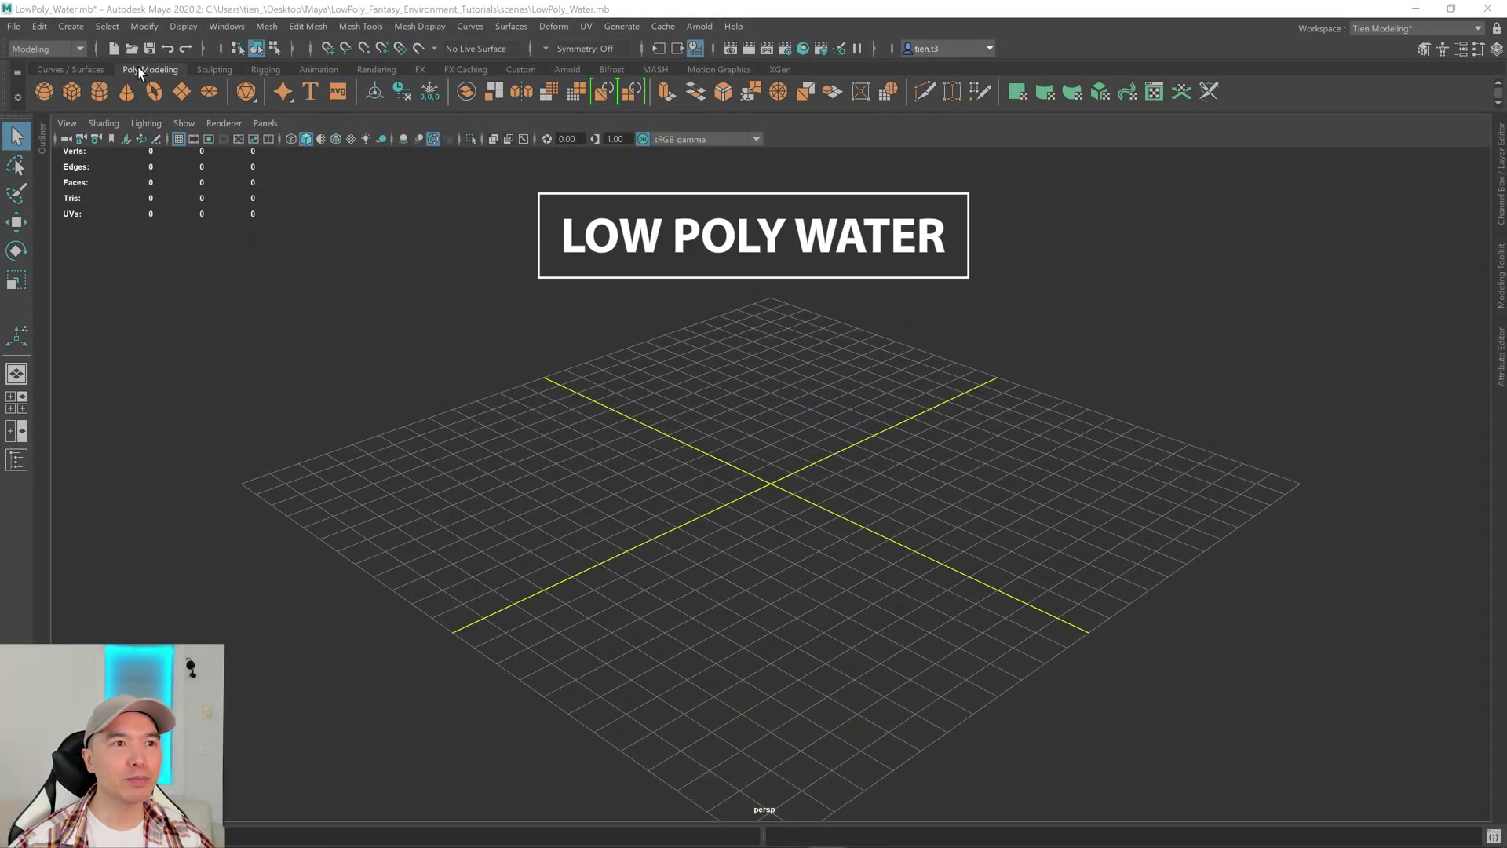
Step: Create a polygon plane and set its Scale X and Scale Z to 24
click(182, 92)
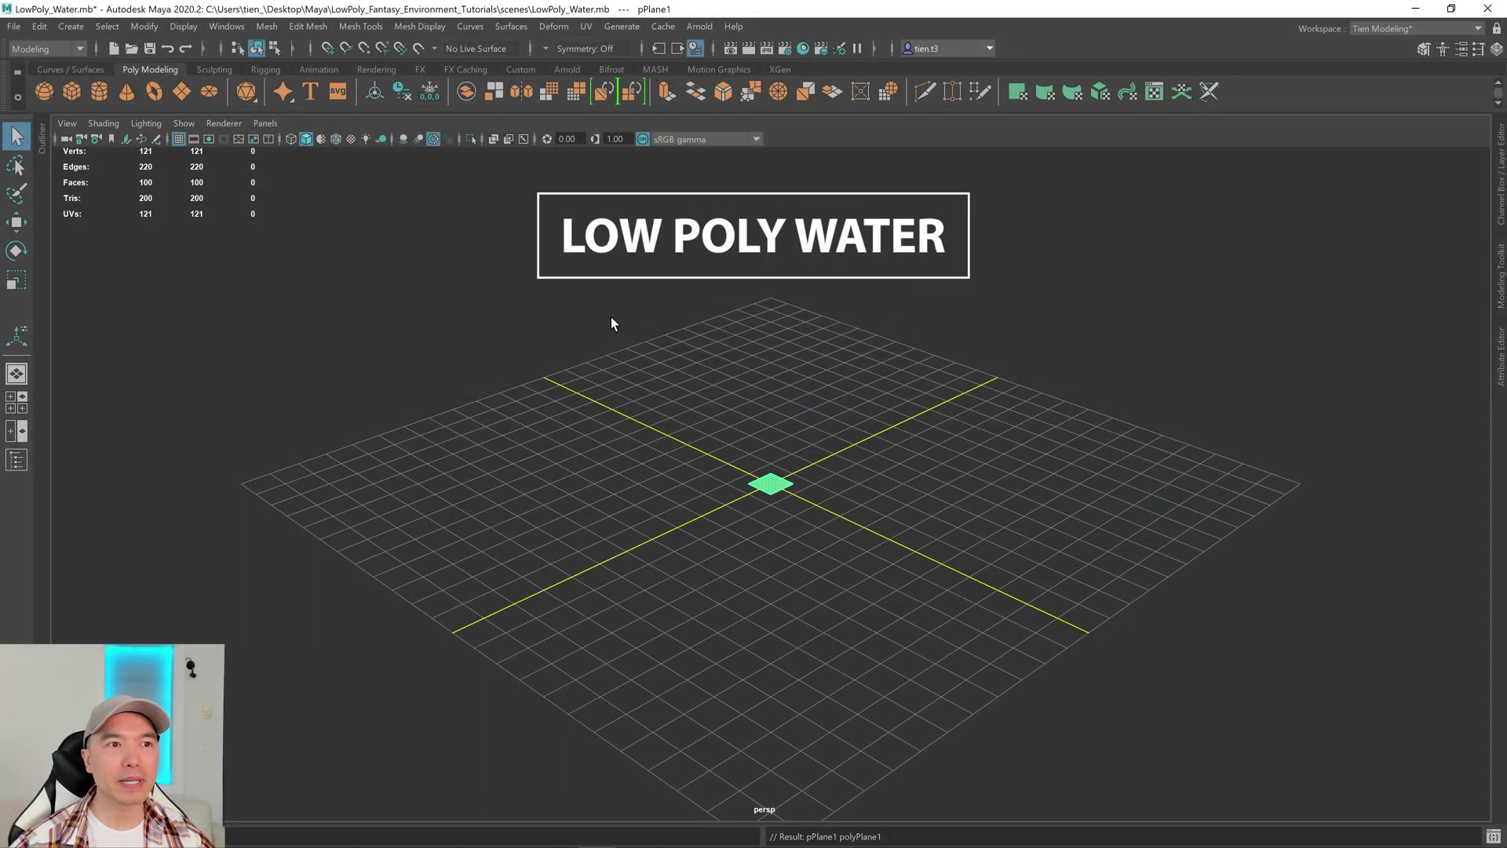
click(1501, 198)
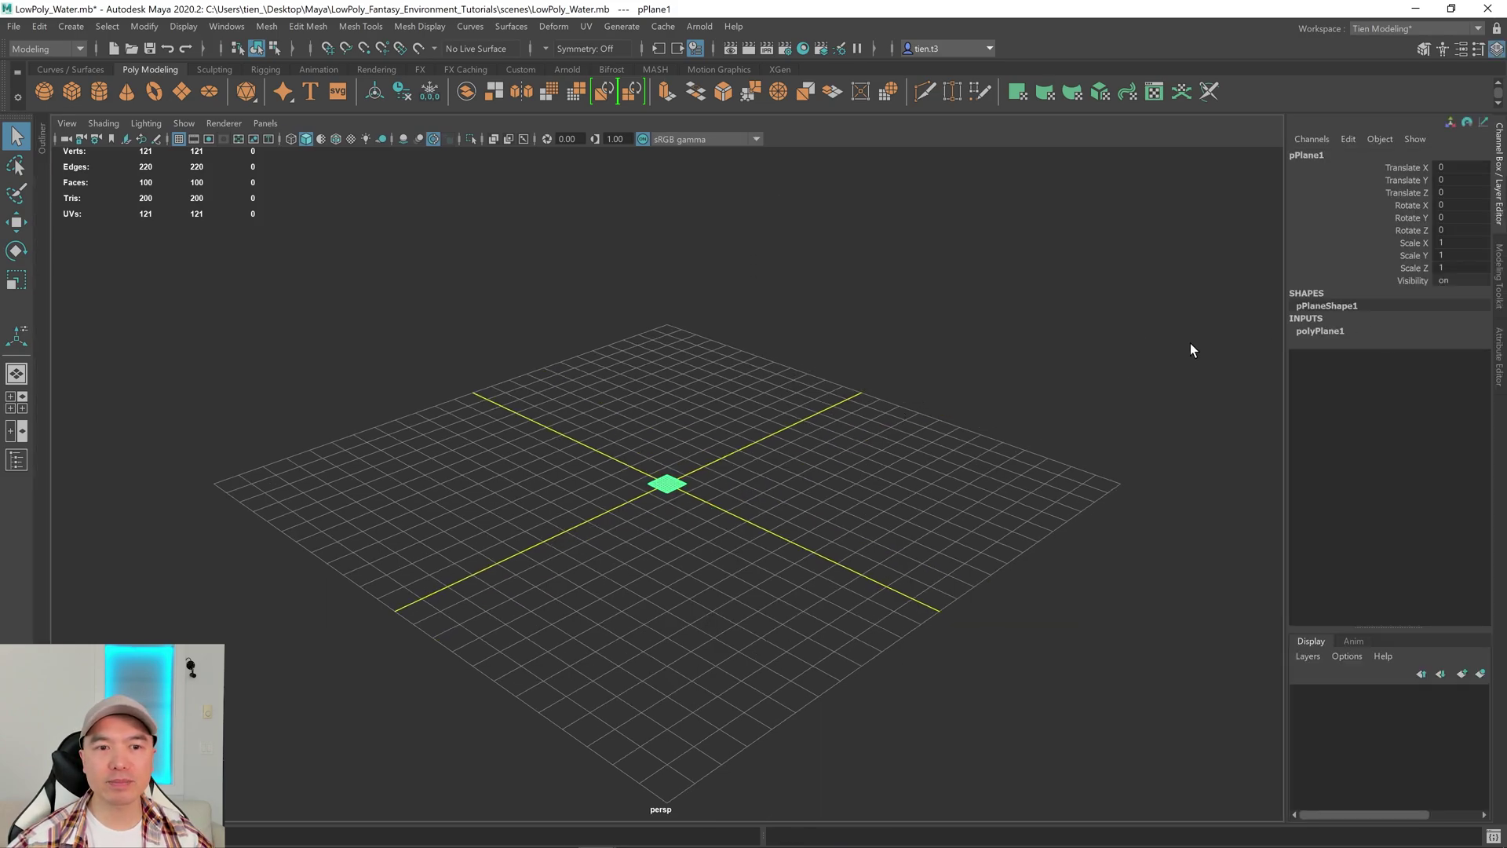
click(1457, 243)
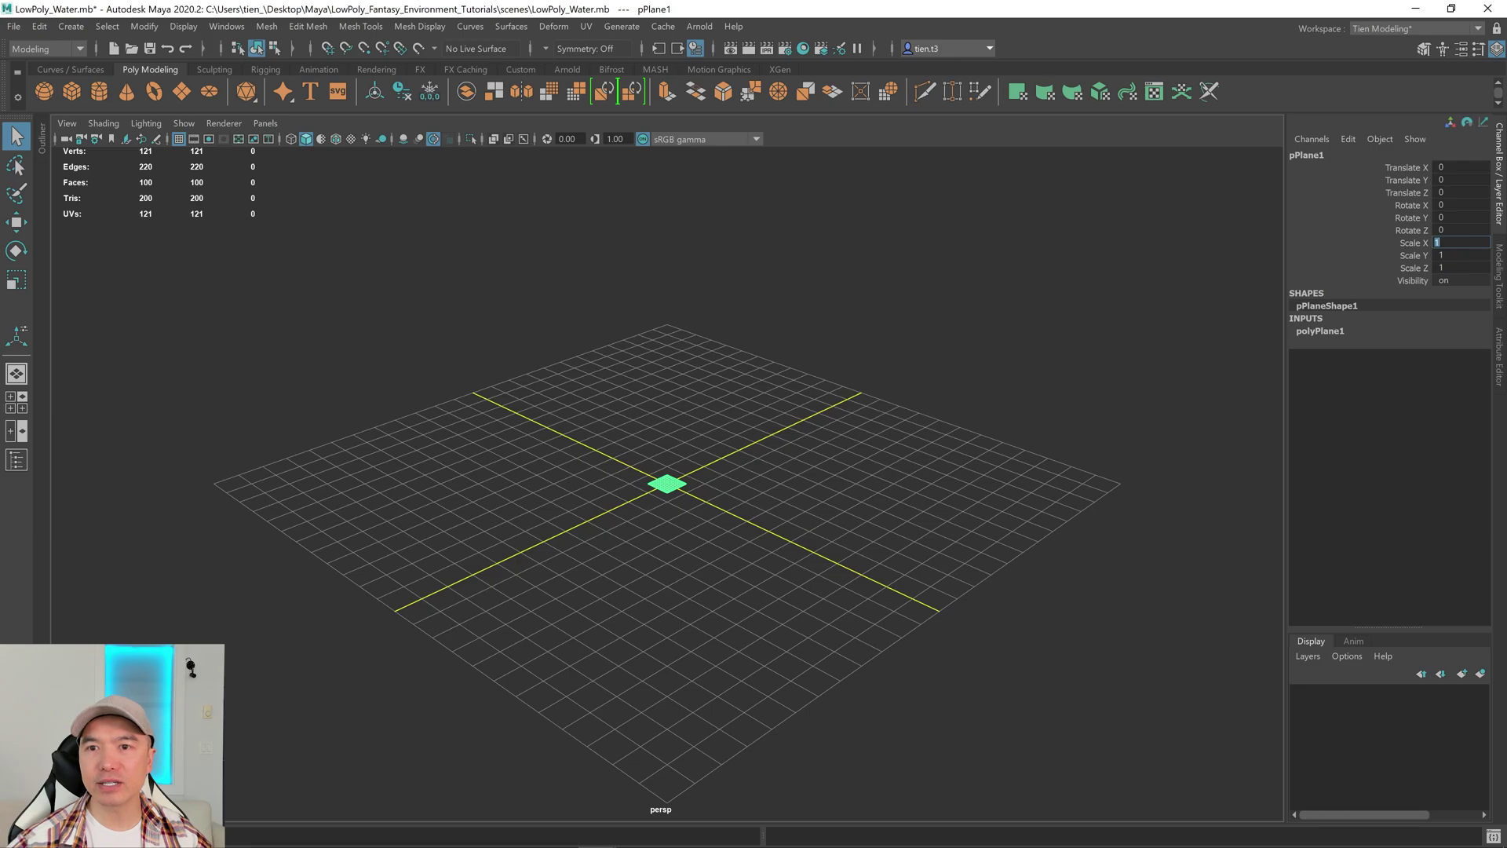
click(1448, 268)
text(24)
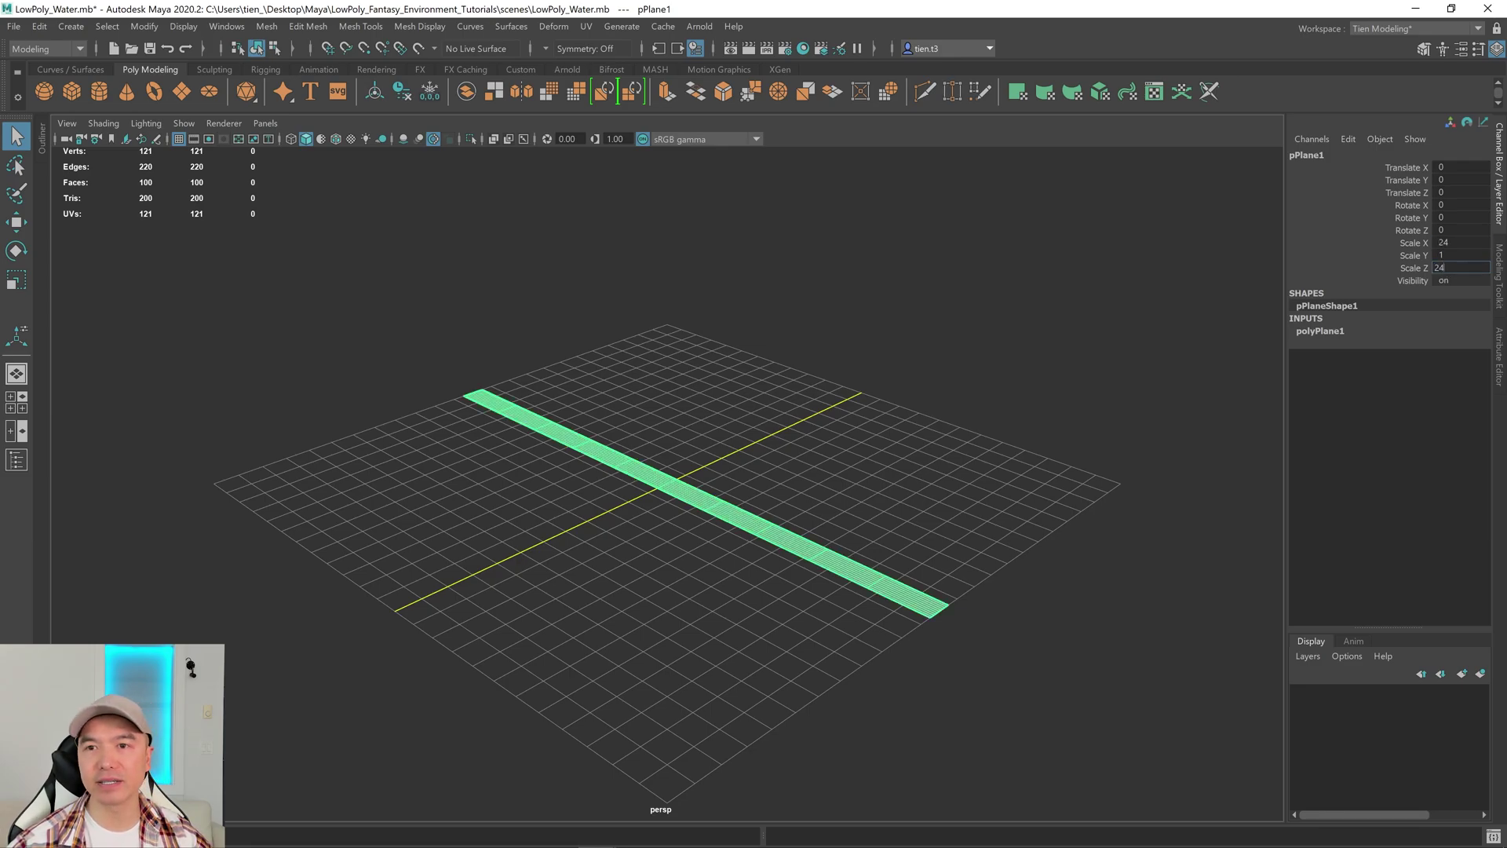
key(Return)
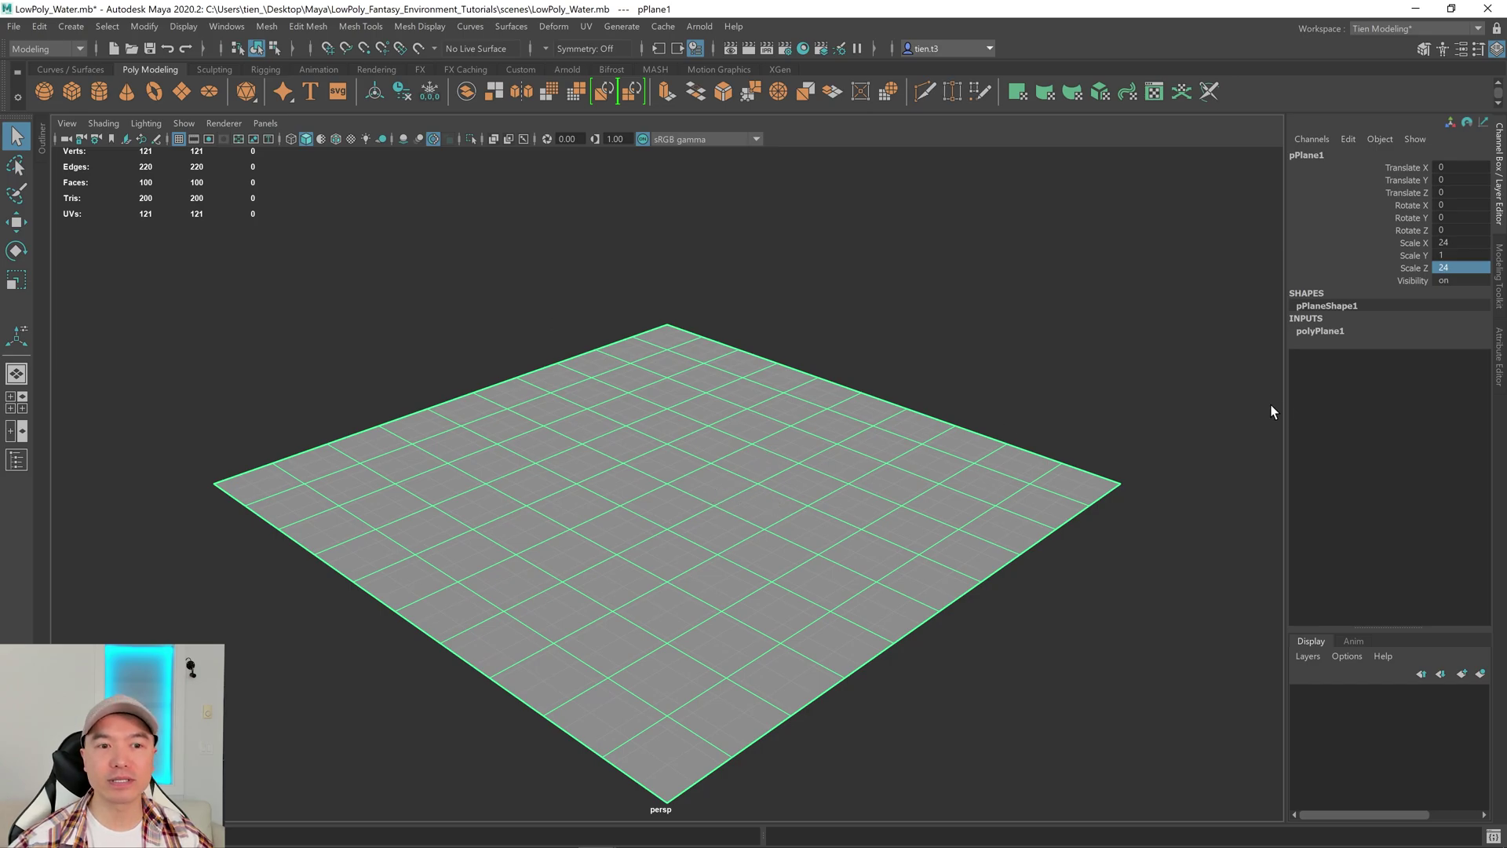
Step: Set the plane's Subdivisions Width and Subdivisions Height to 200
click(1320, 330)
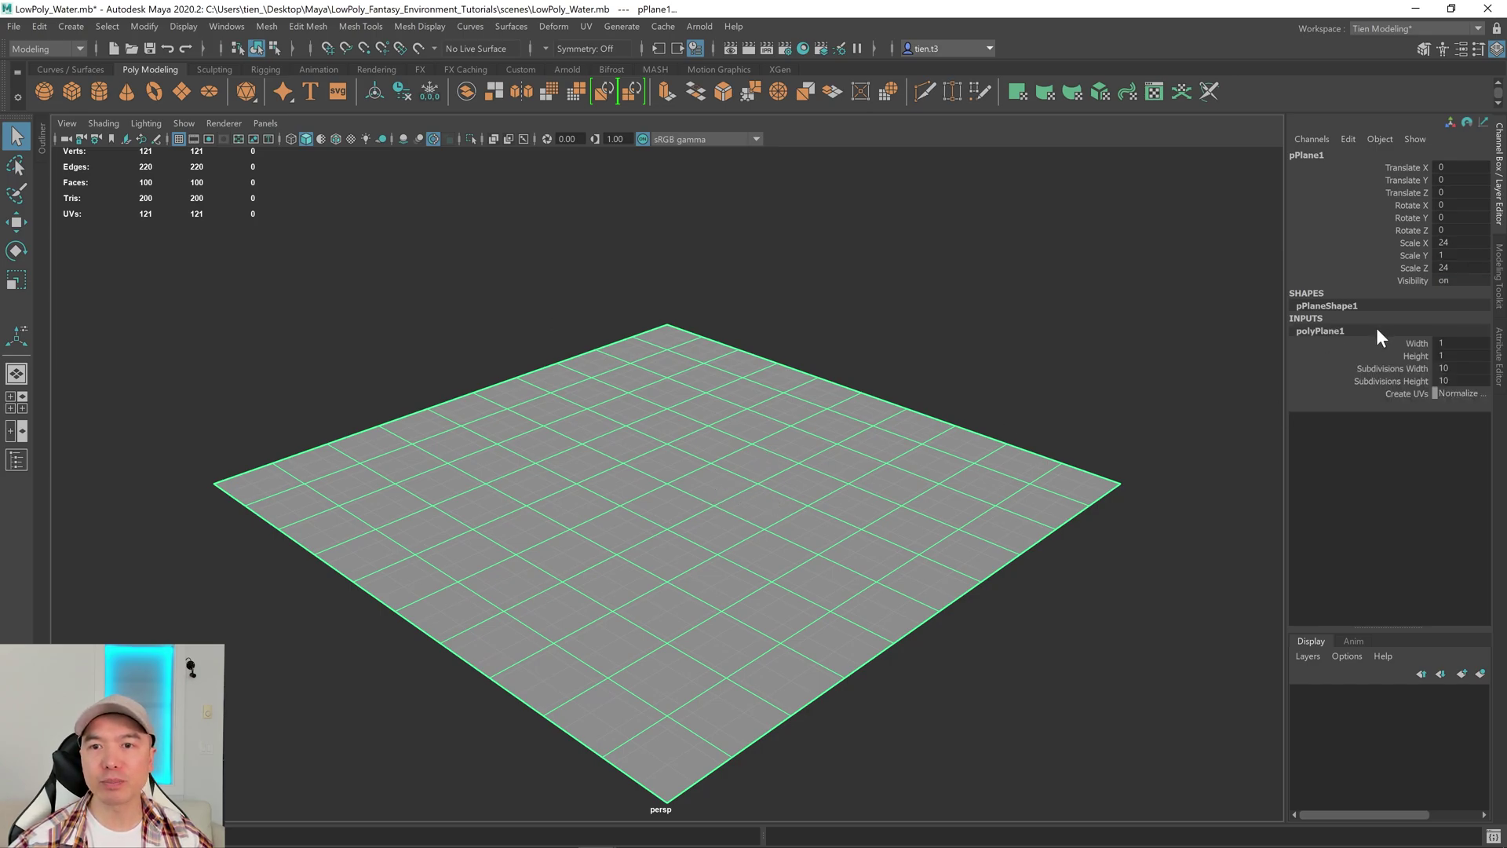
click(1460, 368)
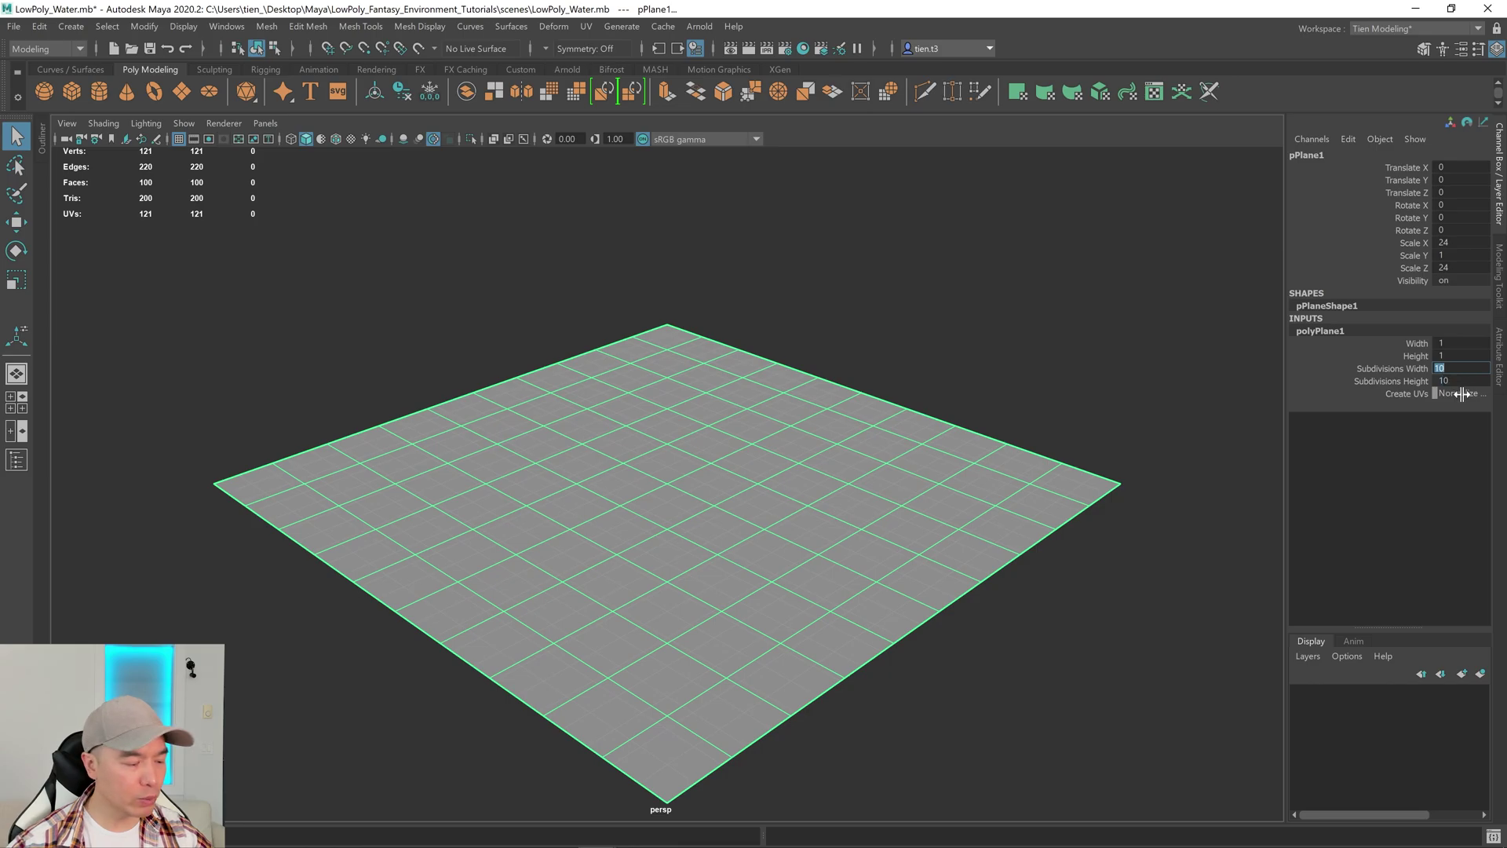
text(200)
key(Tab)
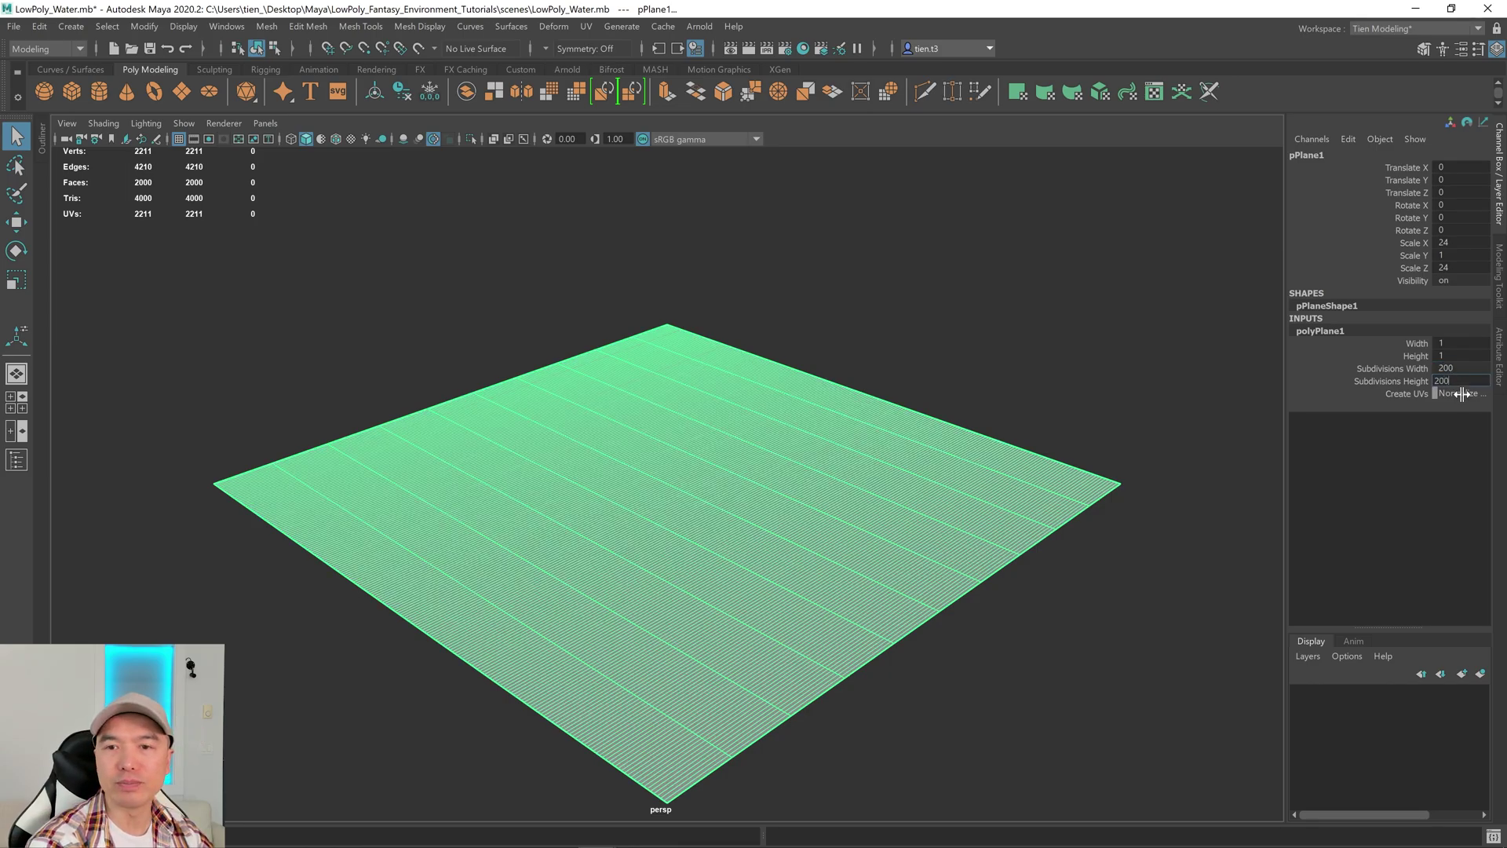
text(200)
key(Return)
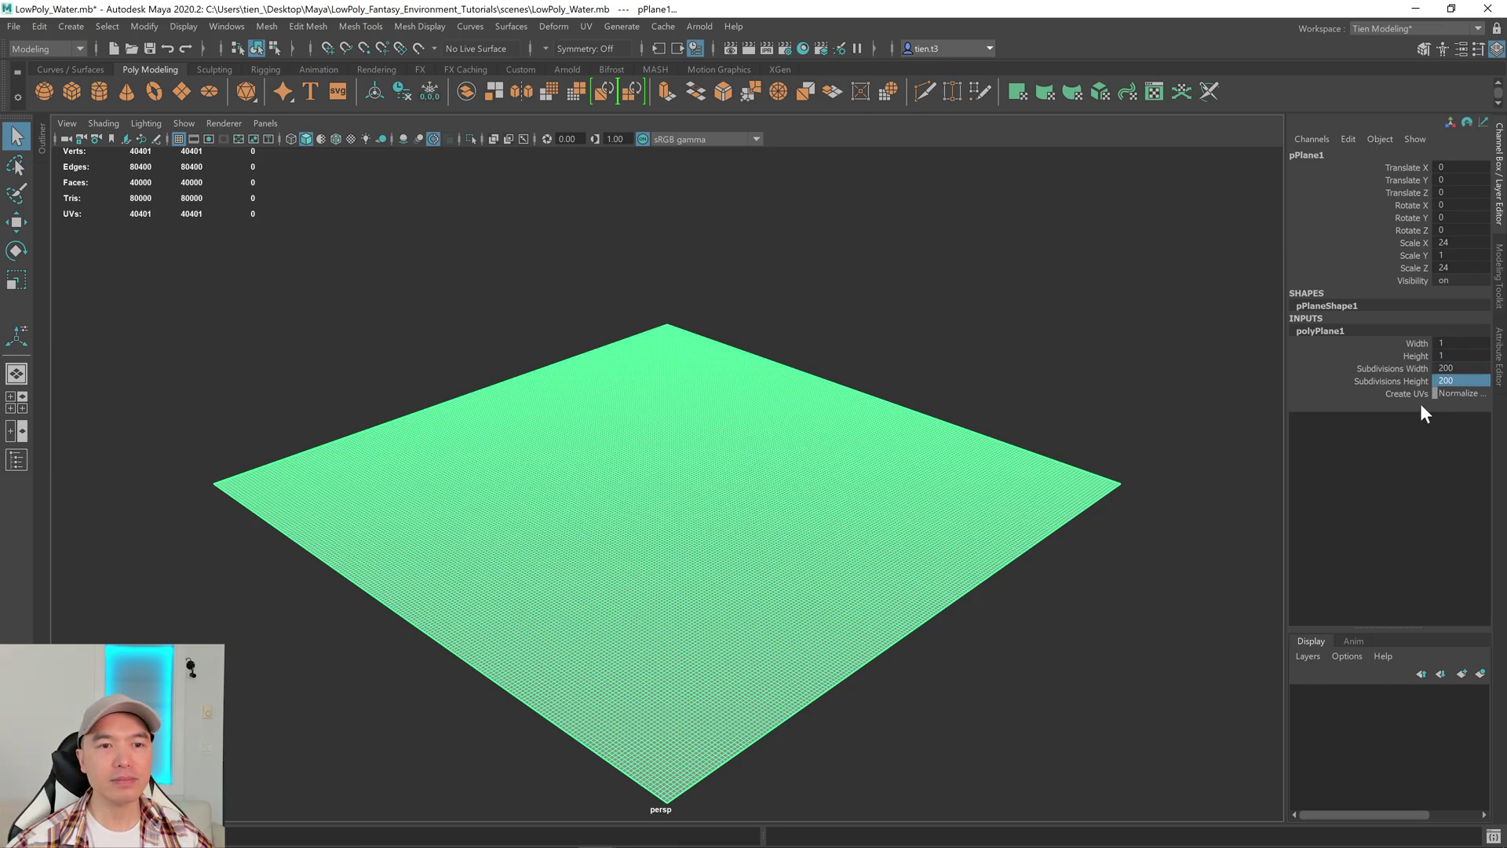
Step: Freeze the plane's transformations and delete its construction history
mouse_move(817, 549)
alt+mouse_down()
mouse_move(834, 541)
mouse_move(807, 543)
alt+mouse_up()
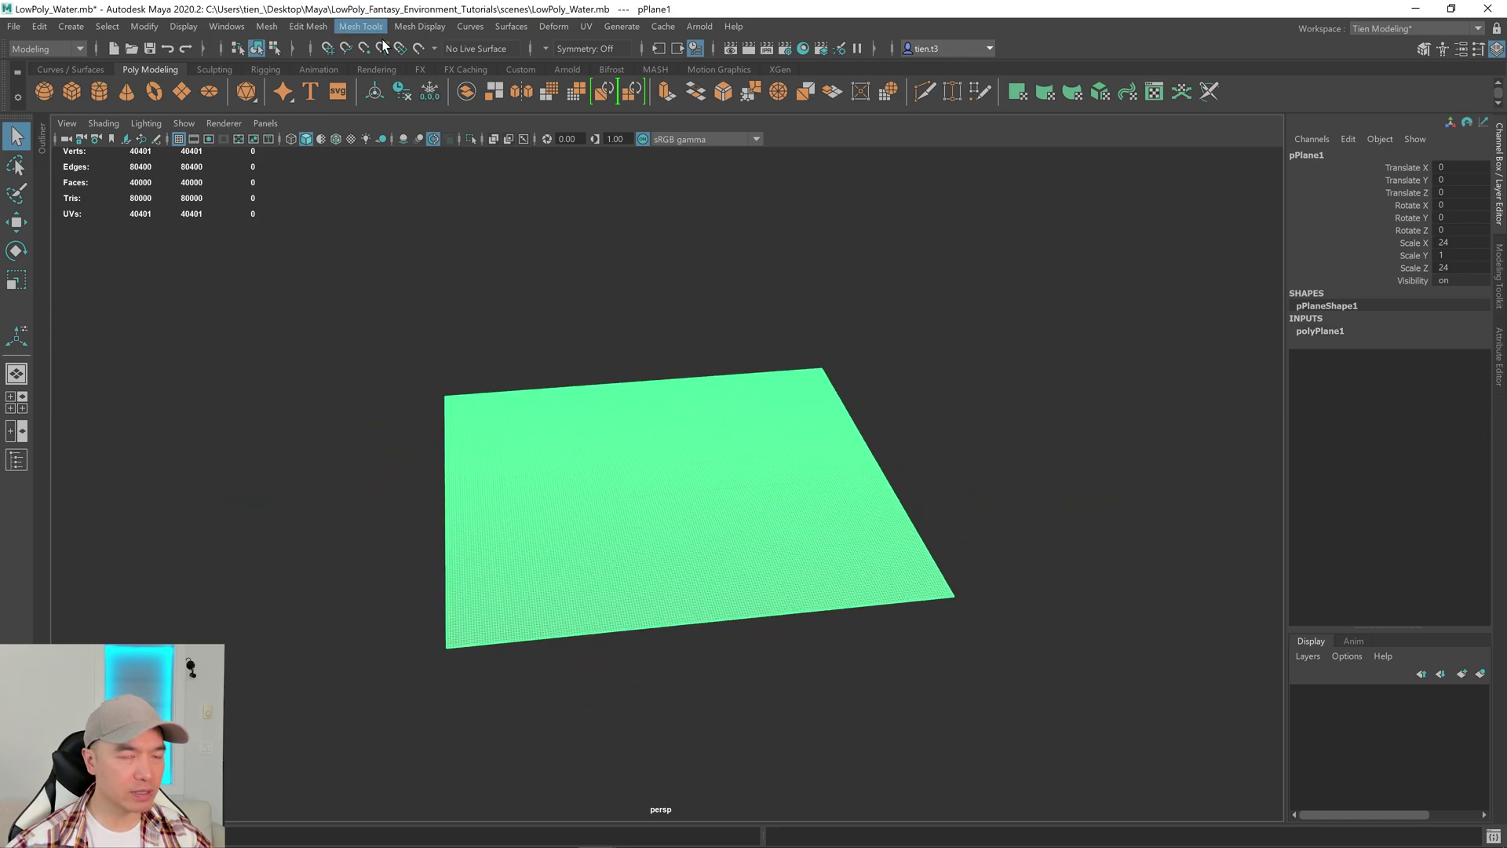
click(402, 92)
click(429, 91)
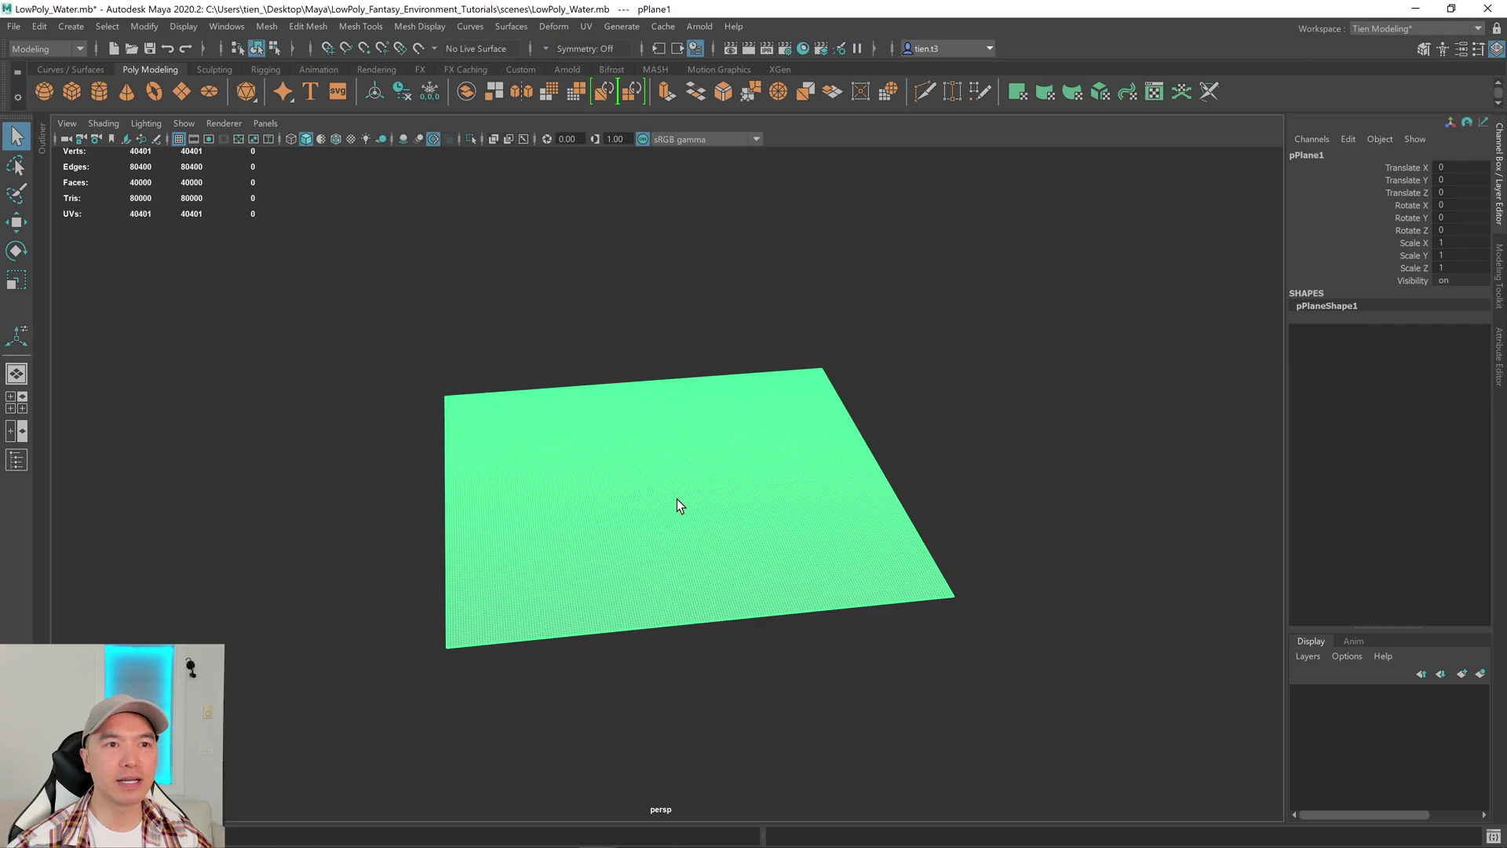
Step: Duplicate the plane and move the copy beside the original, to about -34.8 on the Z axis
key(ctrl+d)
key(w)
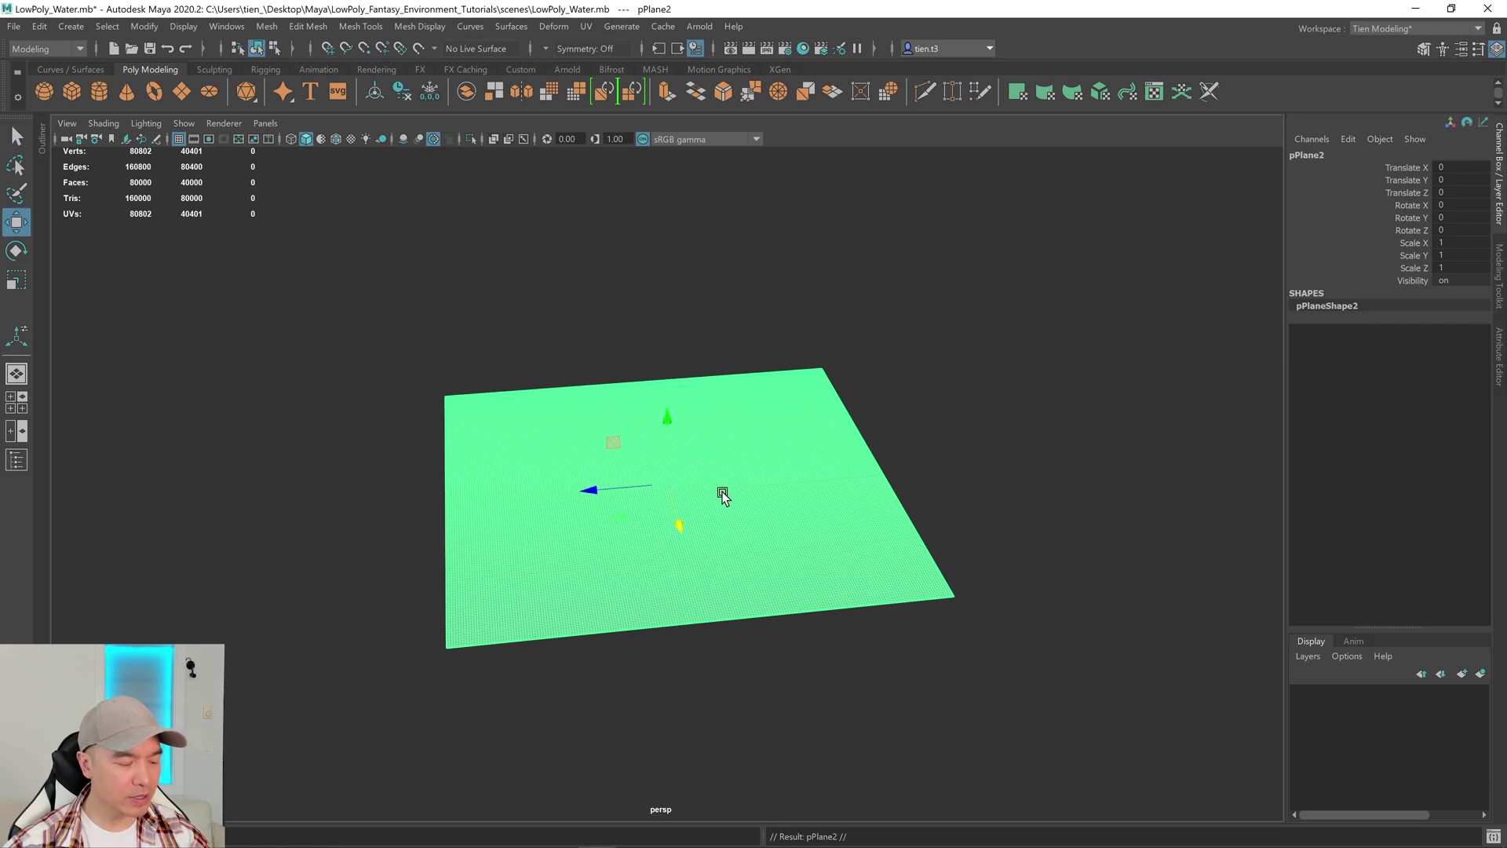
drag(592, 488, 1178, 424)
alt+drag(997, 549, 803, 521)
alt+drag(1100, 497, 870, 534)
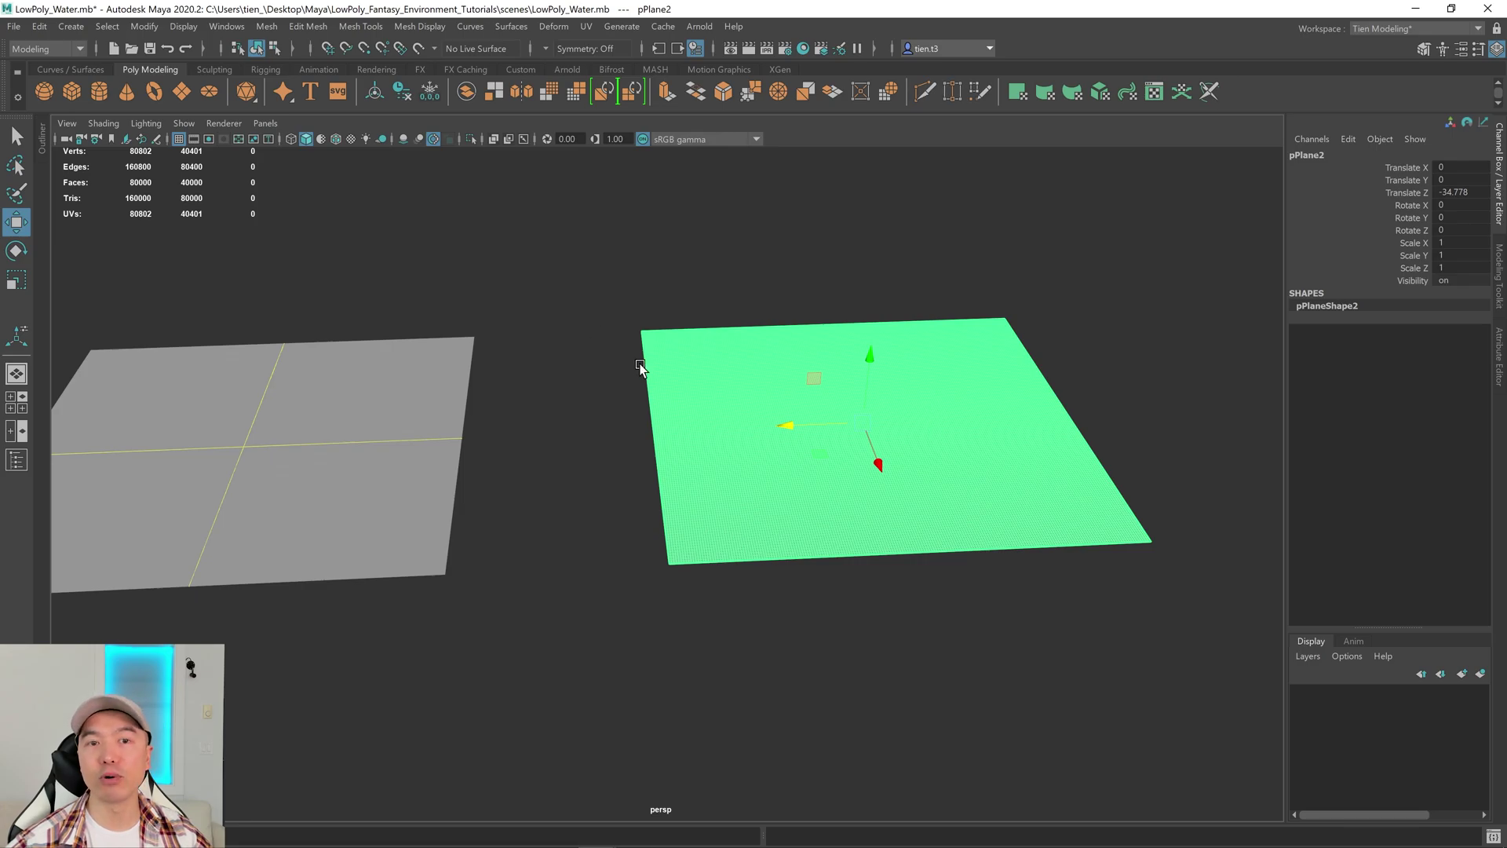
Step: Apply a Texture deformer to the duplicated plane and open the deformer's attributes
click(553, 27)
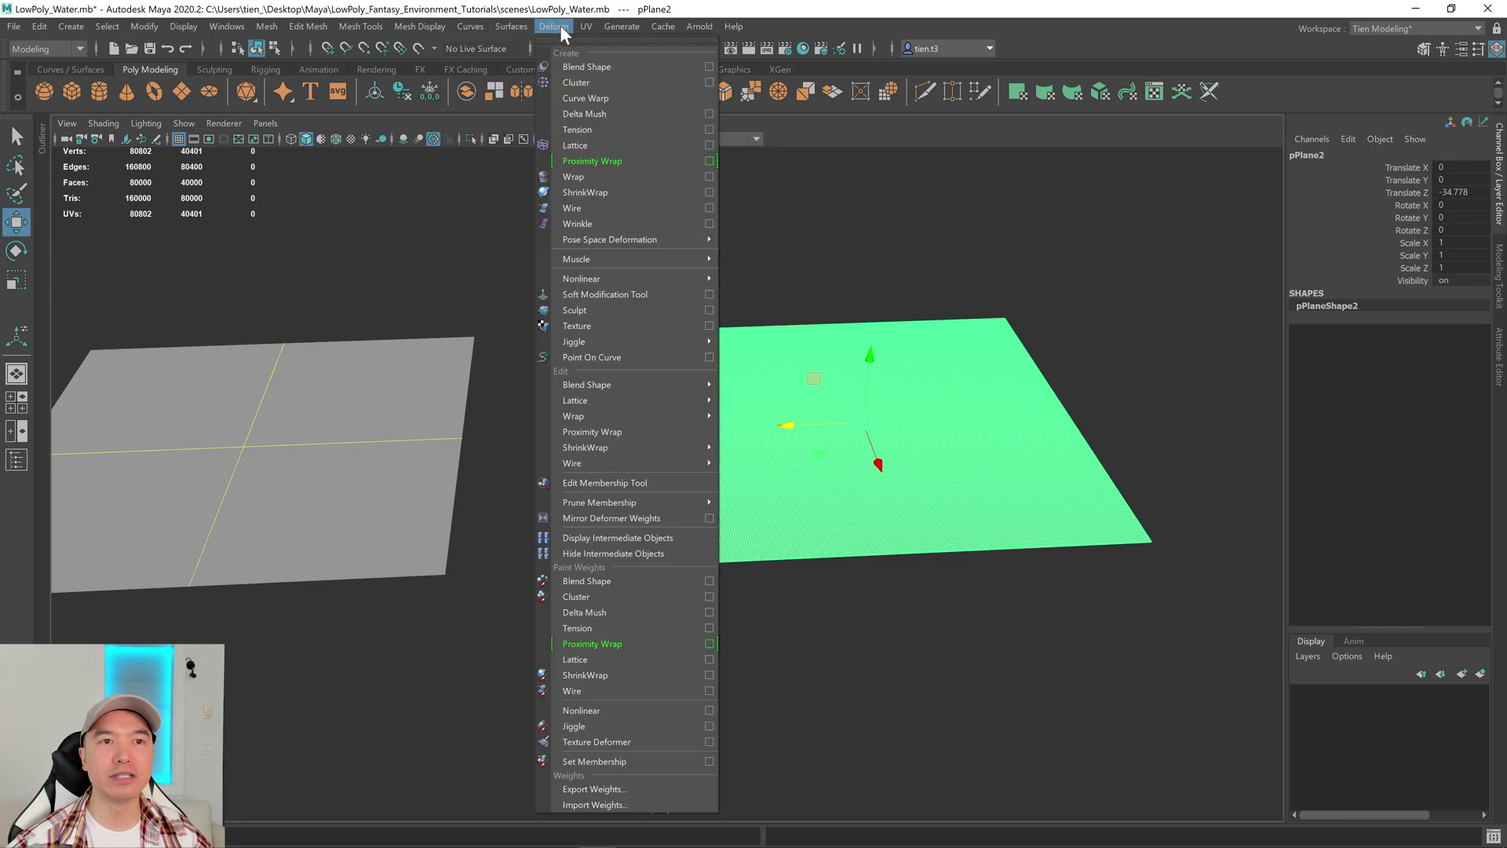
click(590, 326)
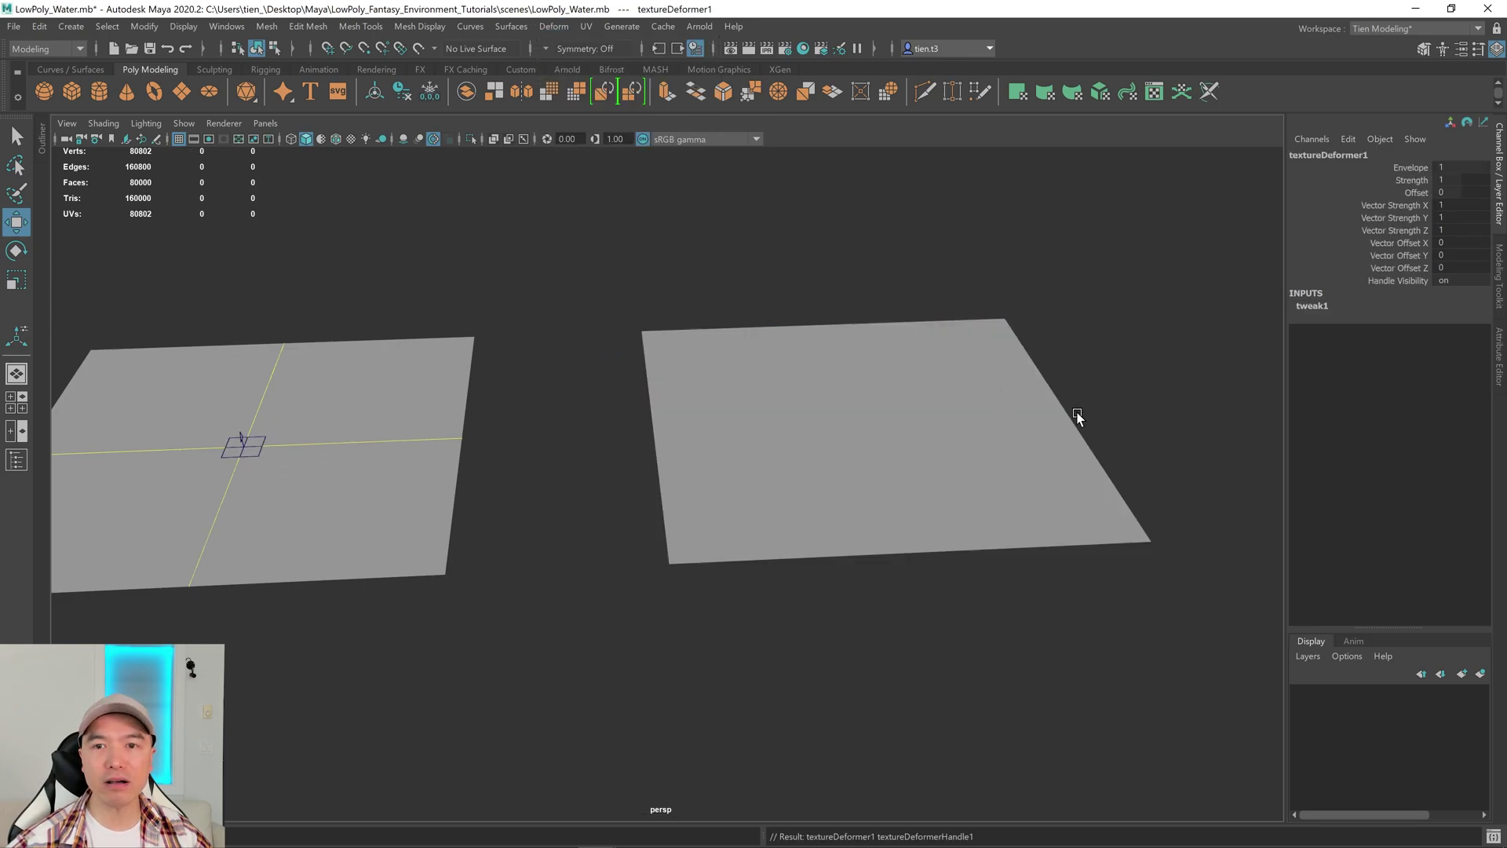
click(1499, 359)
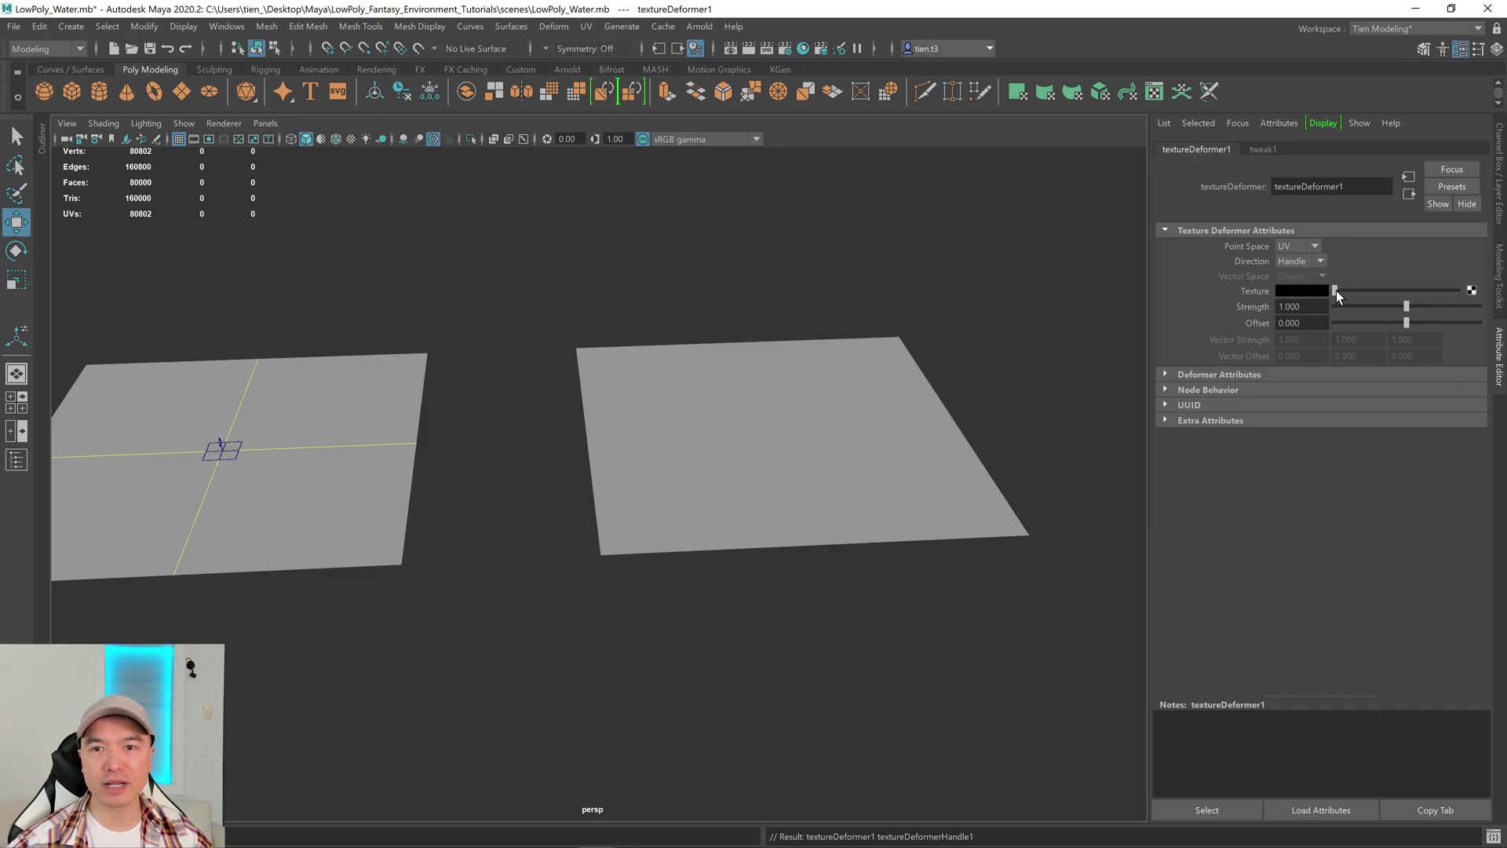
Step: Test the deformer's Texture value by raising it to white and returning it to black
drag(1335, 290, 1476, 271)
alt+drag(821, 576, 682, 541)
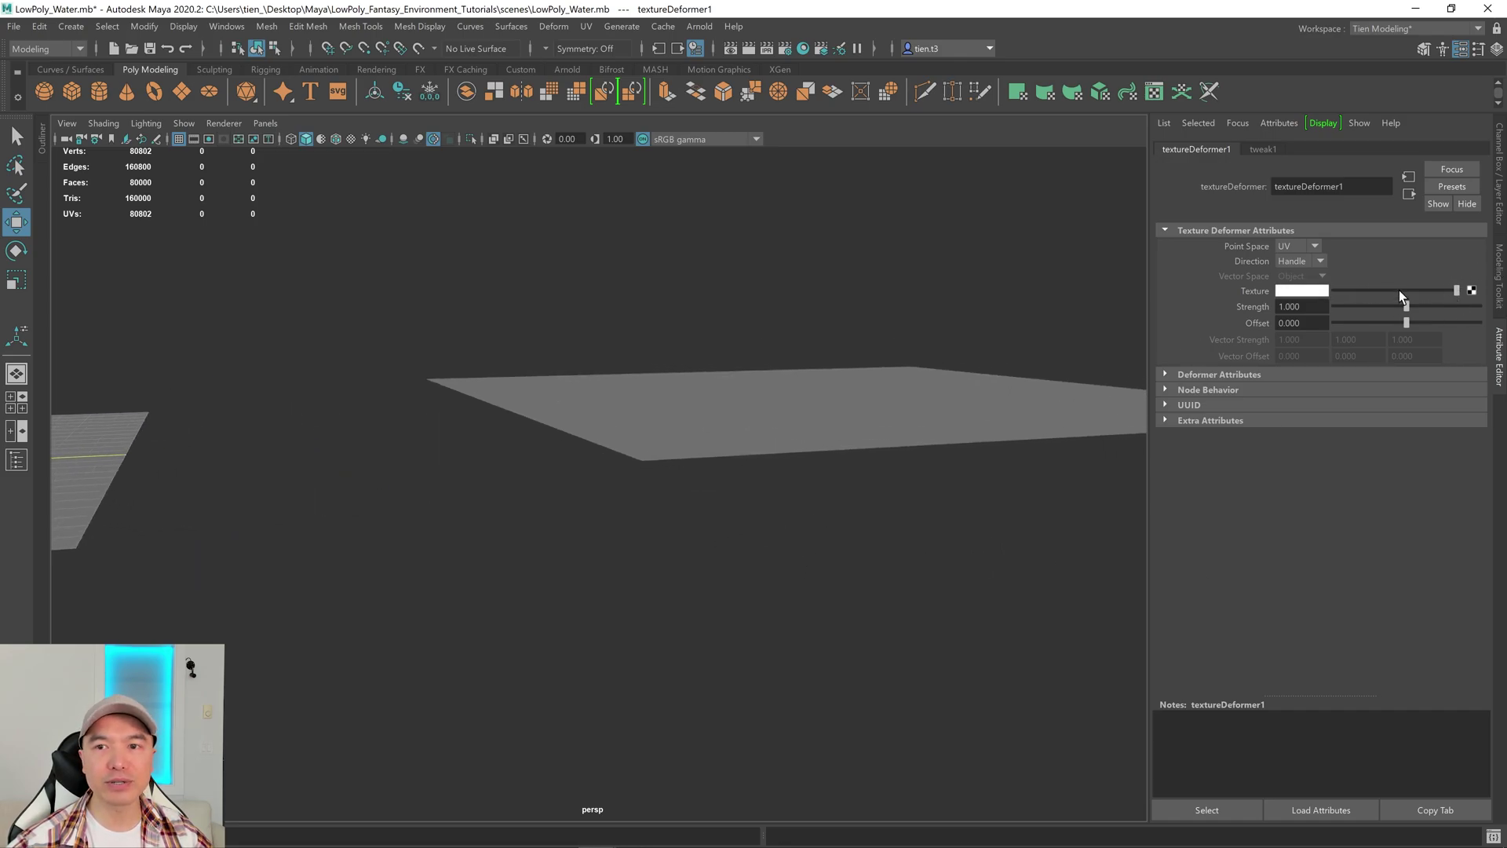
drag(1458, 295, 1245, 290)
alt+drag(1047, 369, 824, 340)
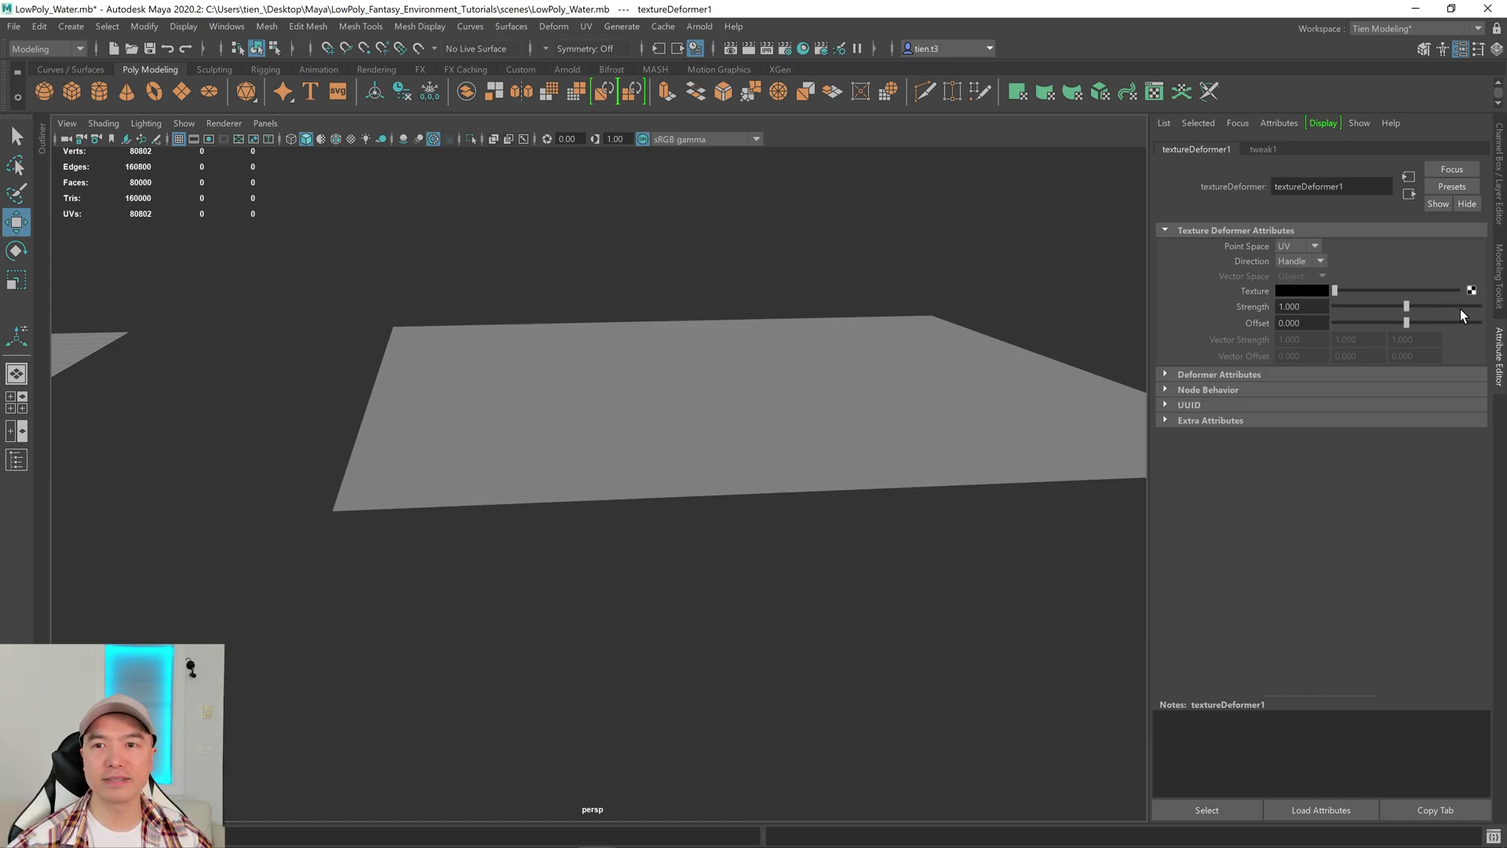
Step: Assign a Noise texture to the deformer's Texture attribute on the duplicated plane
click(1471, 290)
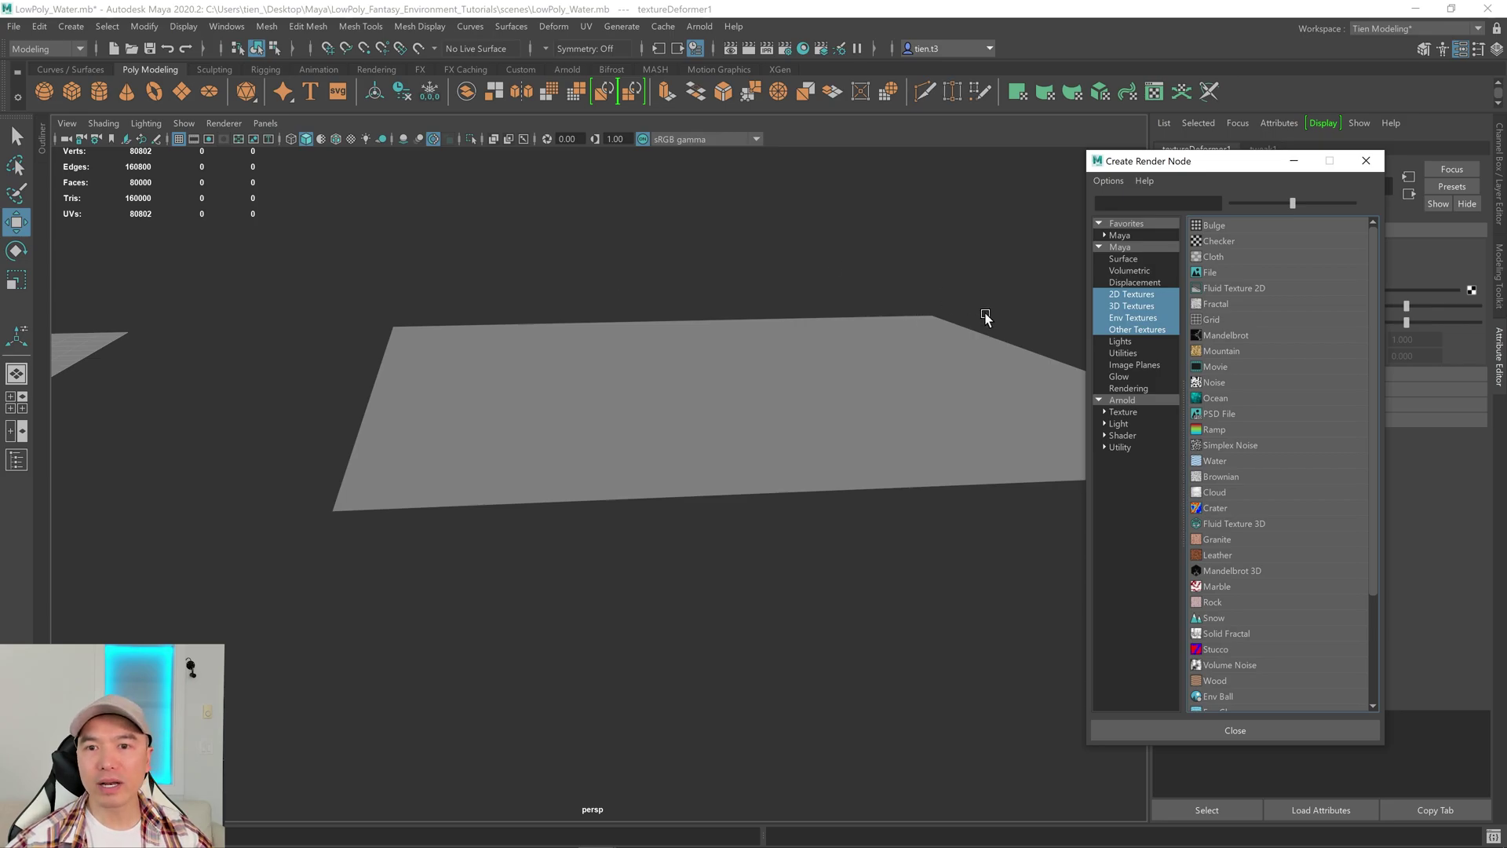
click(1214, 383)
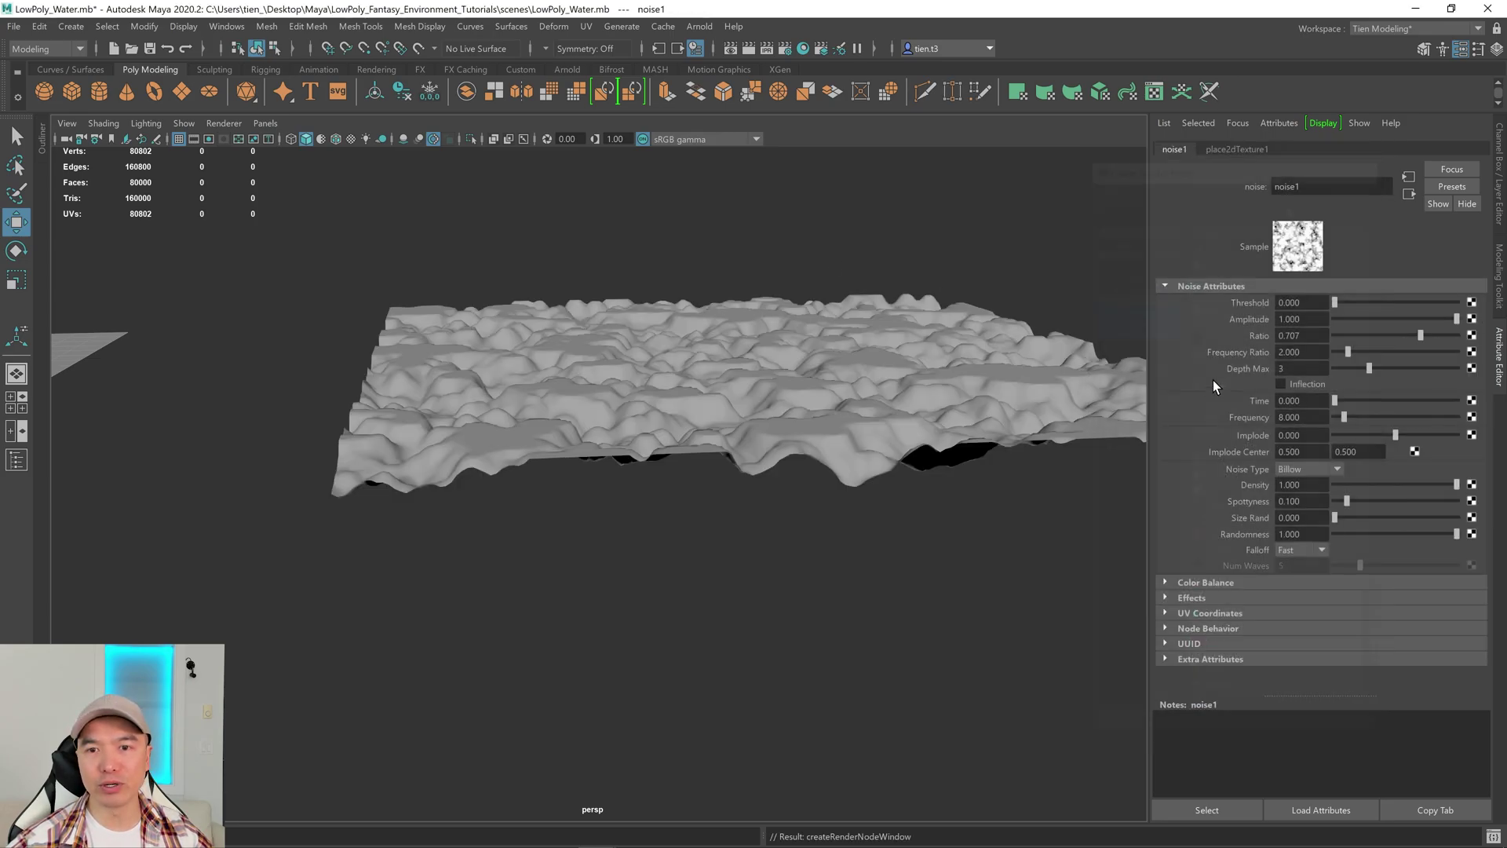
alt+drag(887, 426, 893, 306)
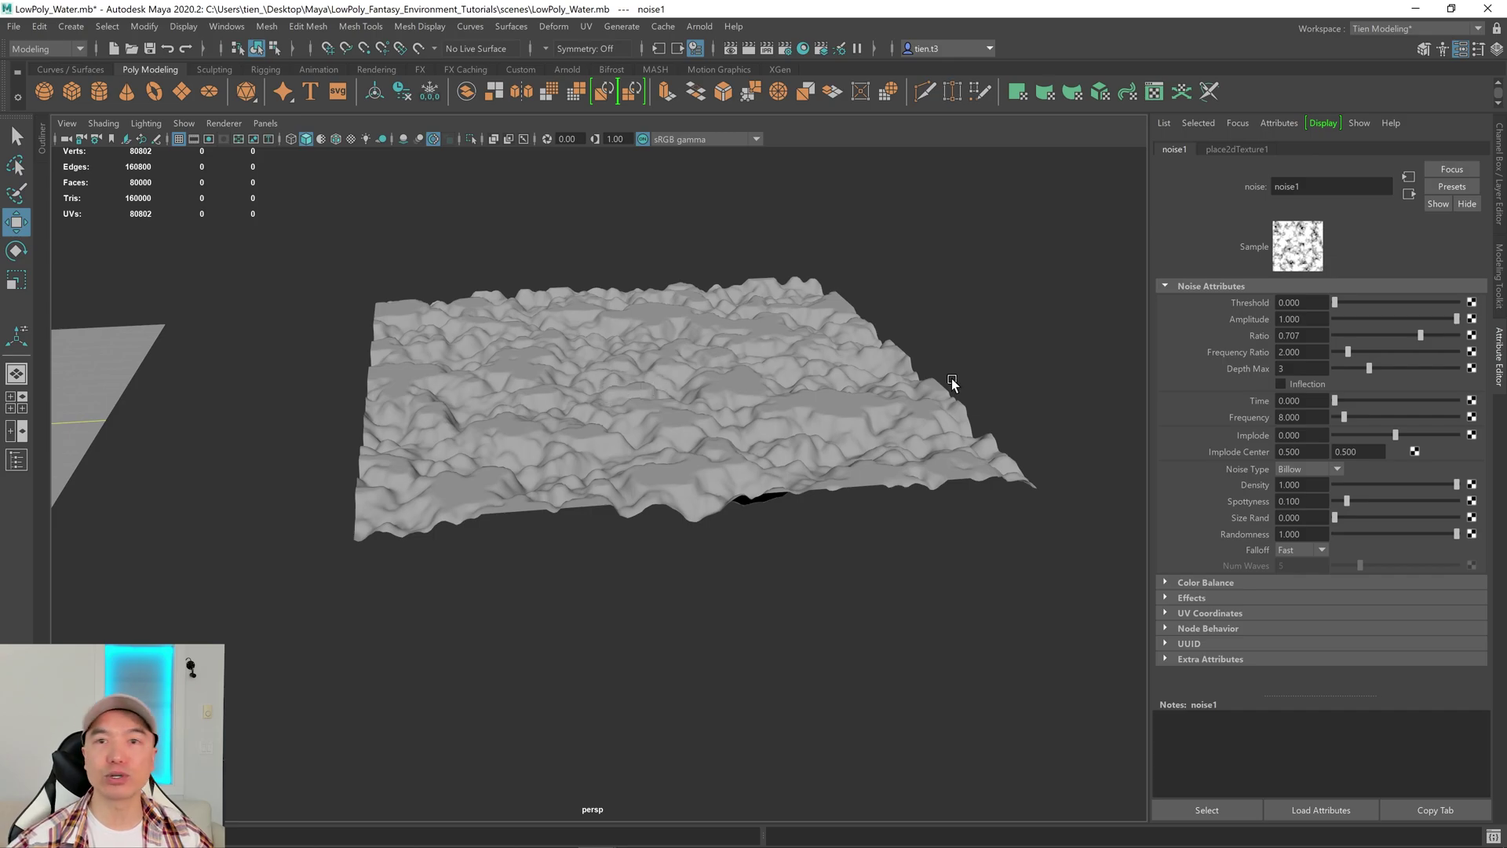
Step: Try raising the noise texture's Threshold, and undo the change
drag(1334, 302, 1388, 355)
key(ctrl+z)
key(ctrl+z)
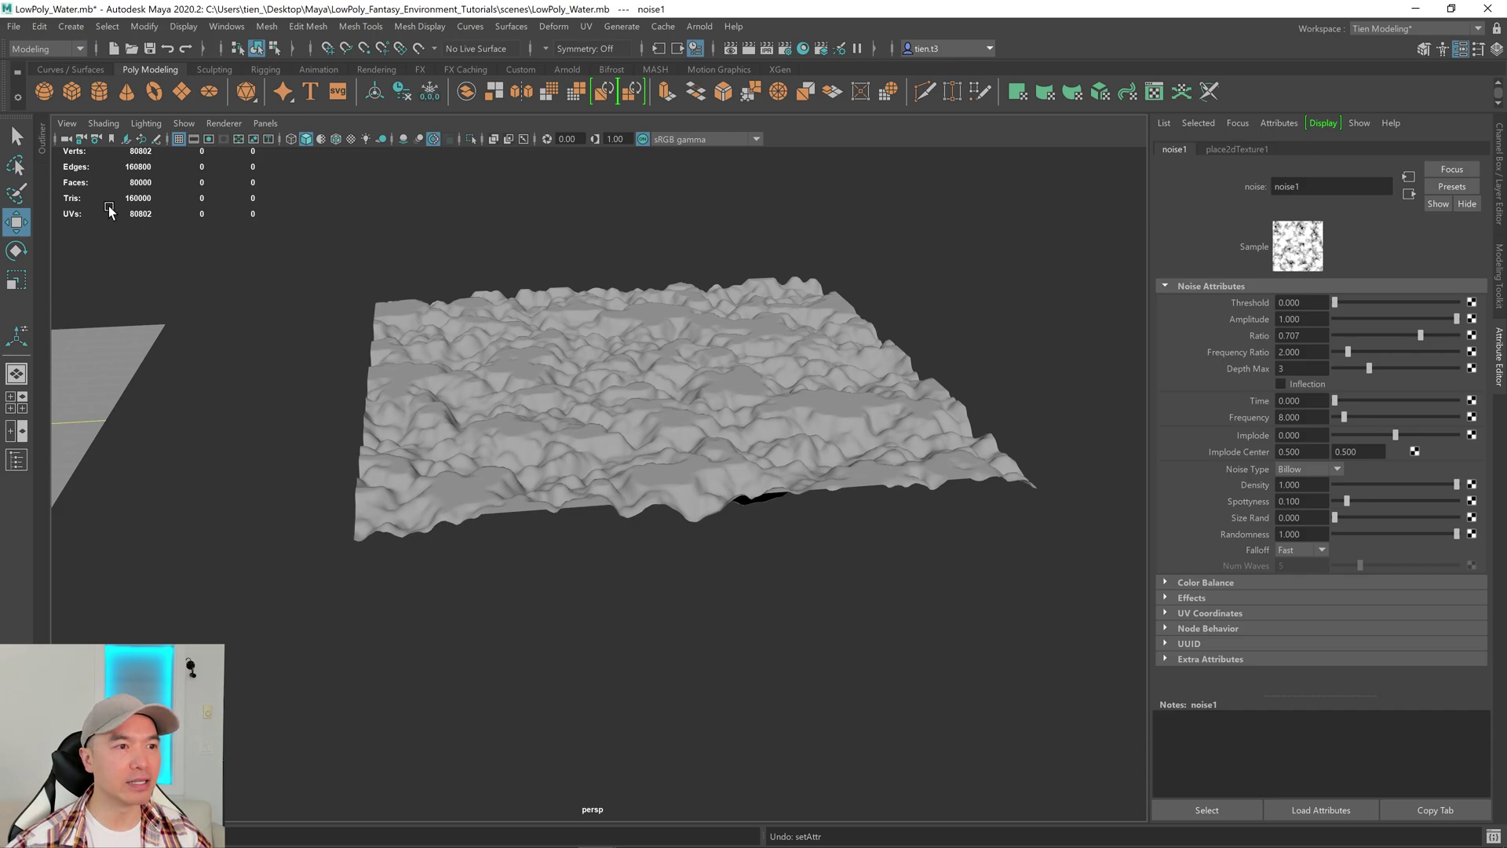
Step: Select textureDeformerHandle1 and set the texture deformer's Point Space to World
click(42, 140)
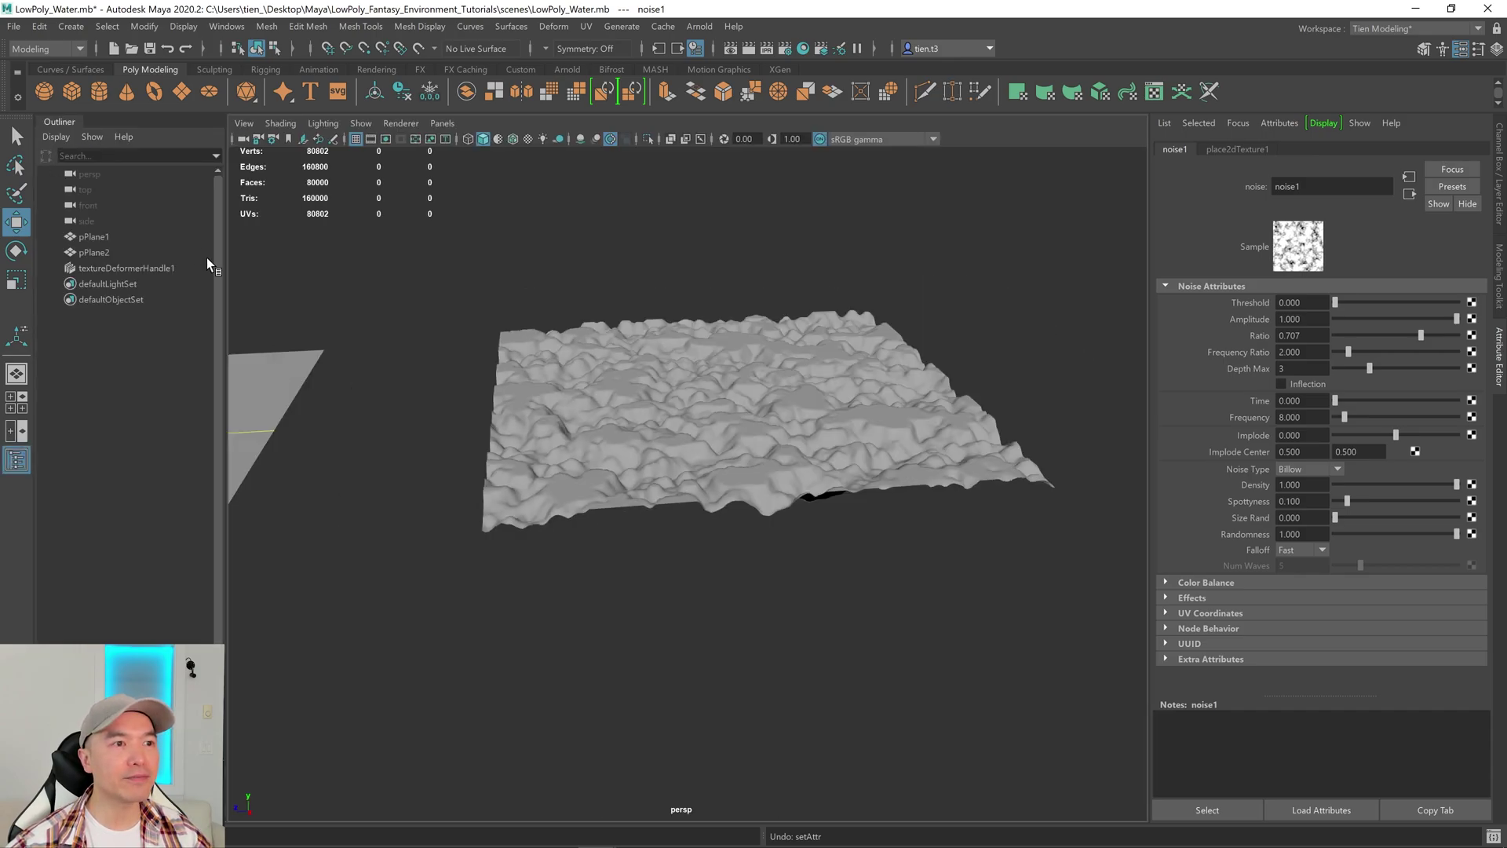
click(157, 270)
key(f)
scroll(583, 408, down, 10)
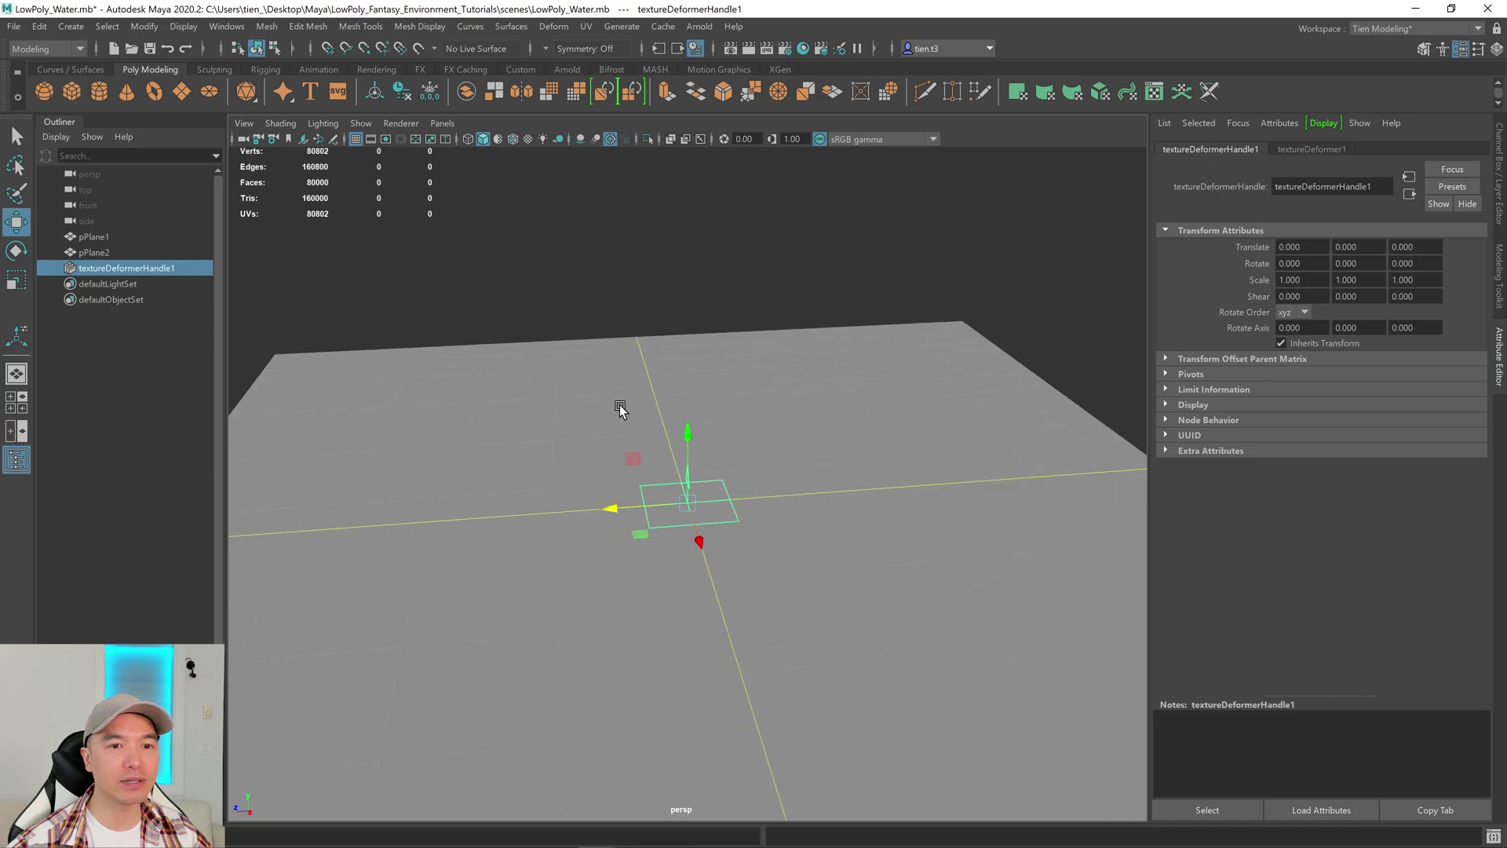
alt+drag(624, 408, 666, 444)
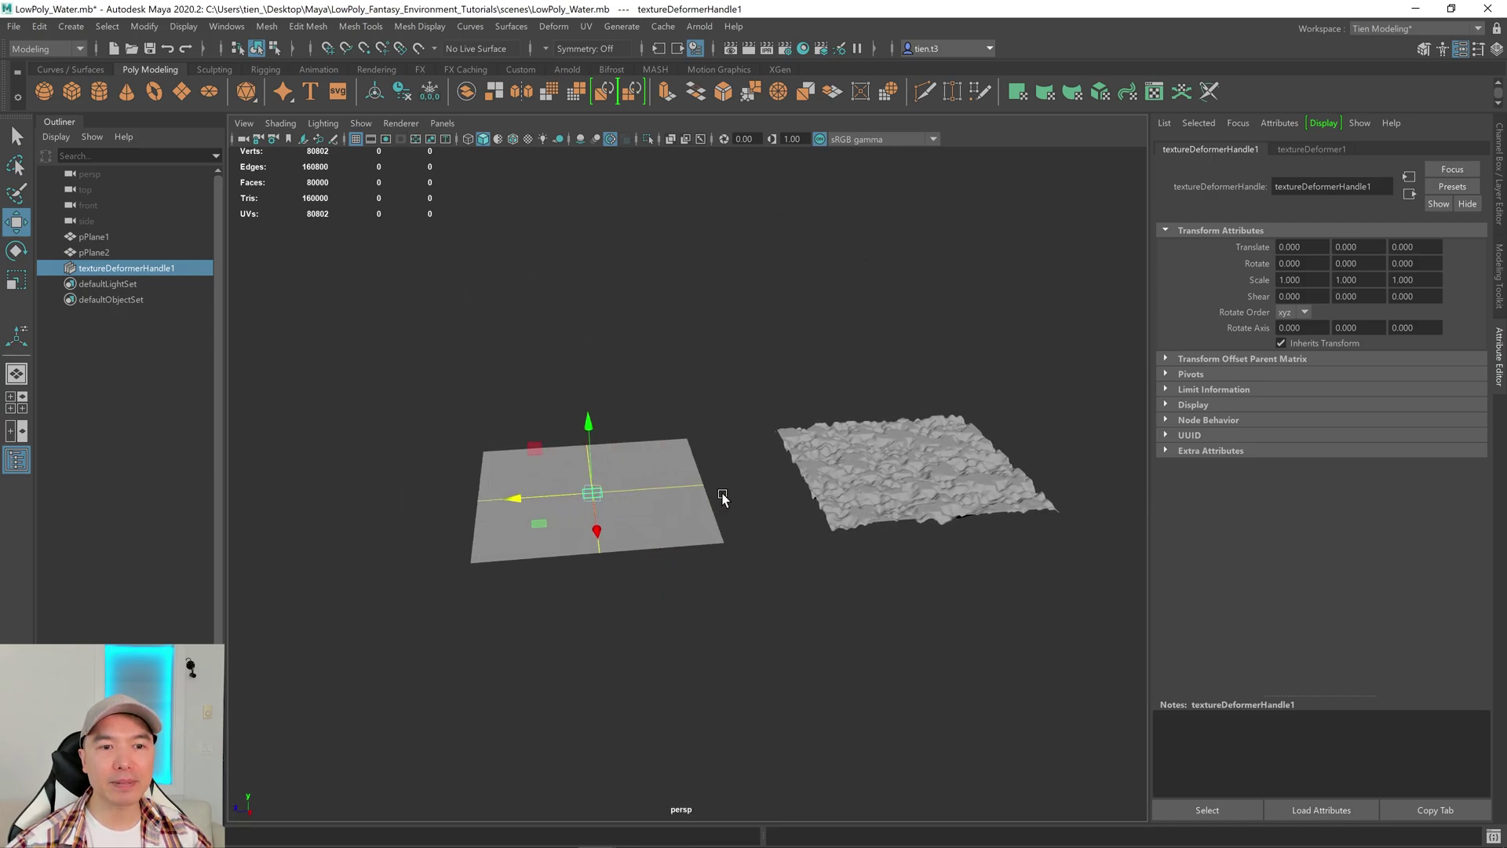
scroll(908, 495, up, 5)
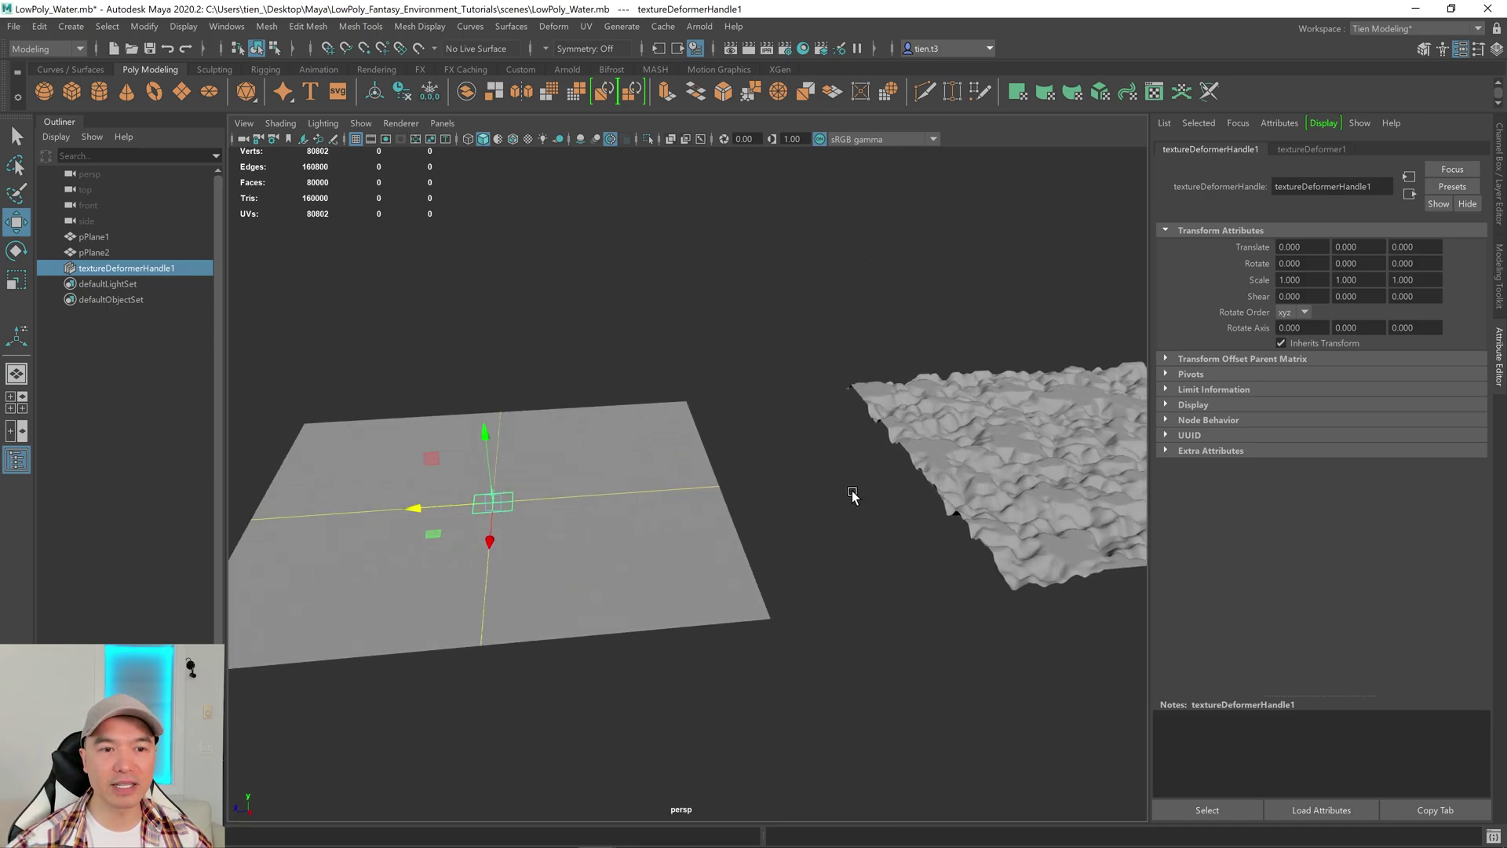
alt+drag(866, 502, 847, 512)
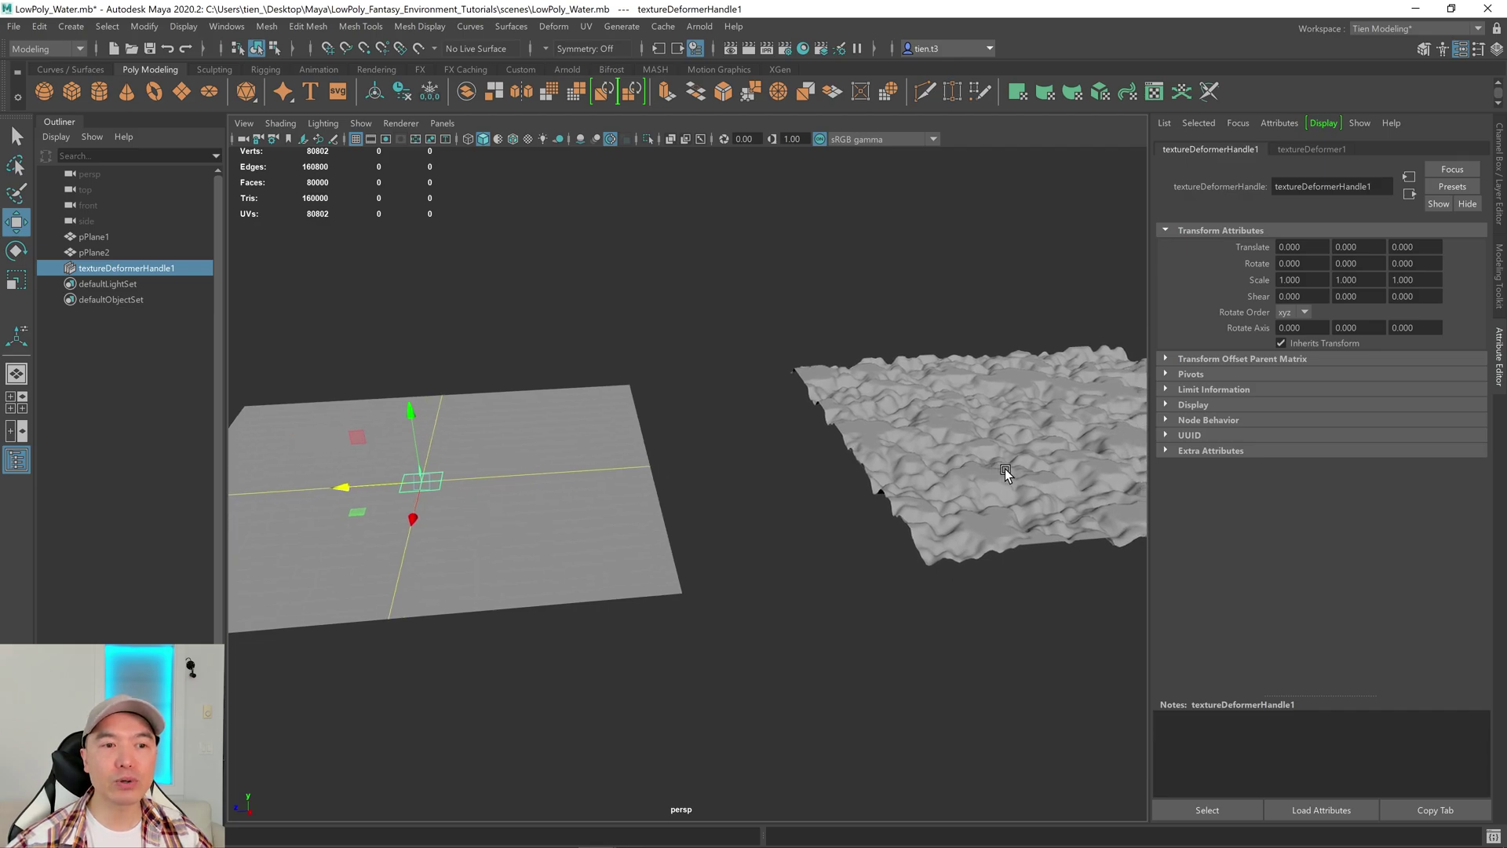
alt+drag(981, 468, 958, 487)
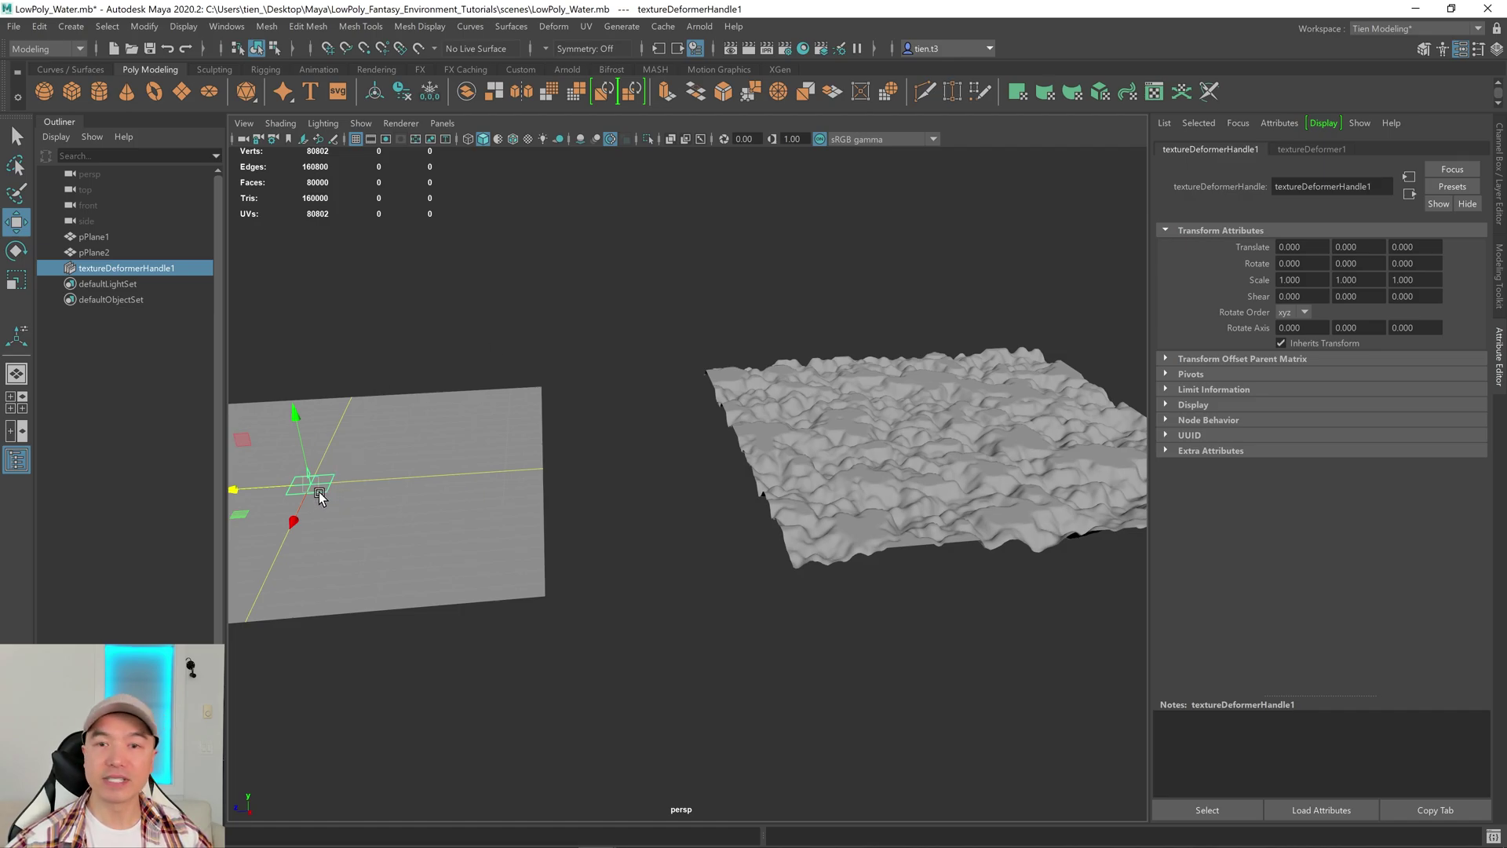
click(1313, 150)
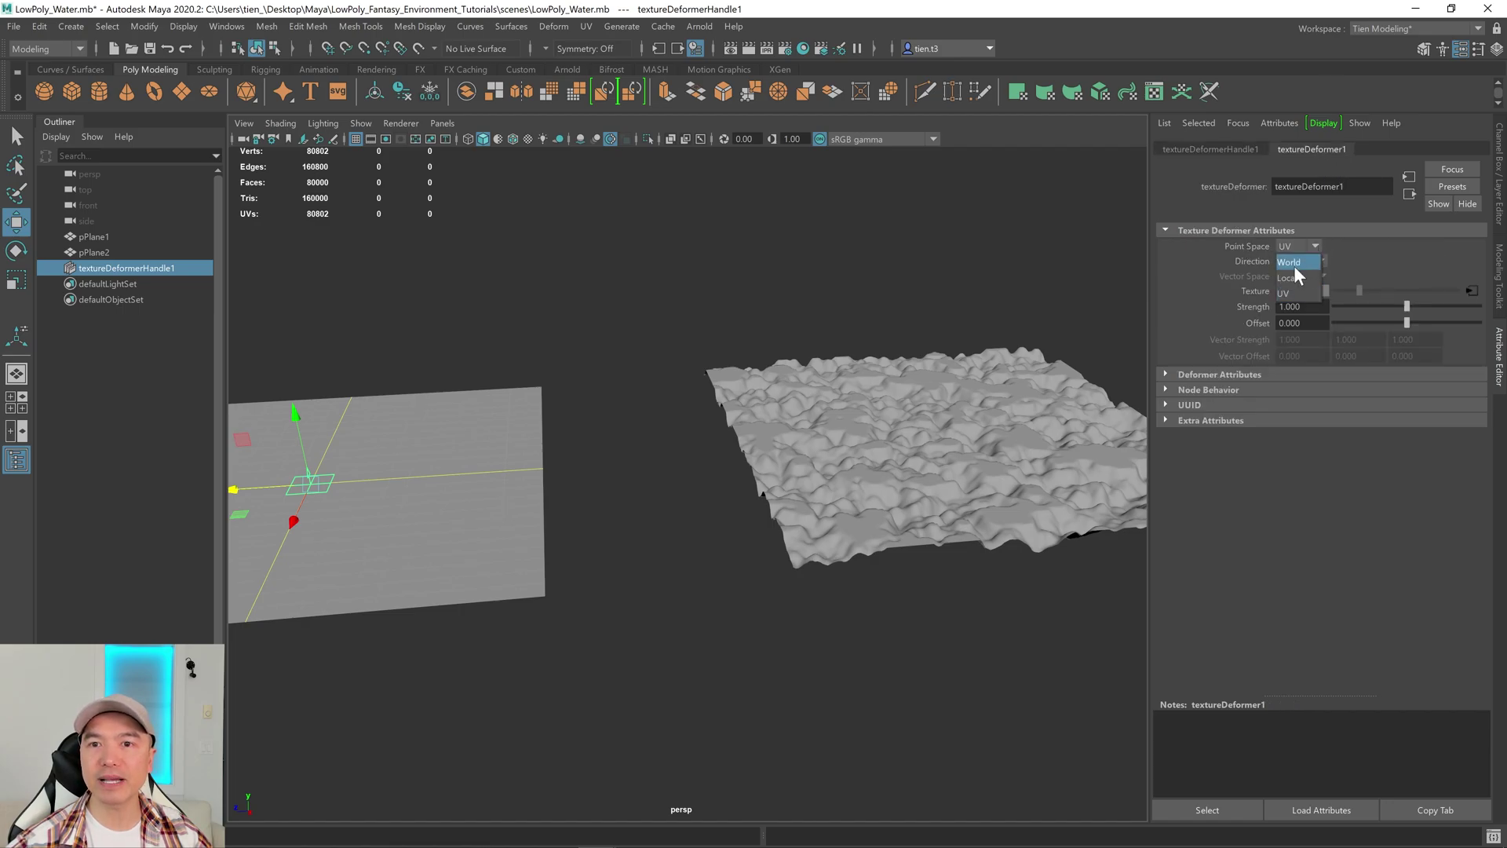
click(1292, 262)
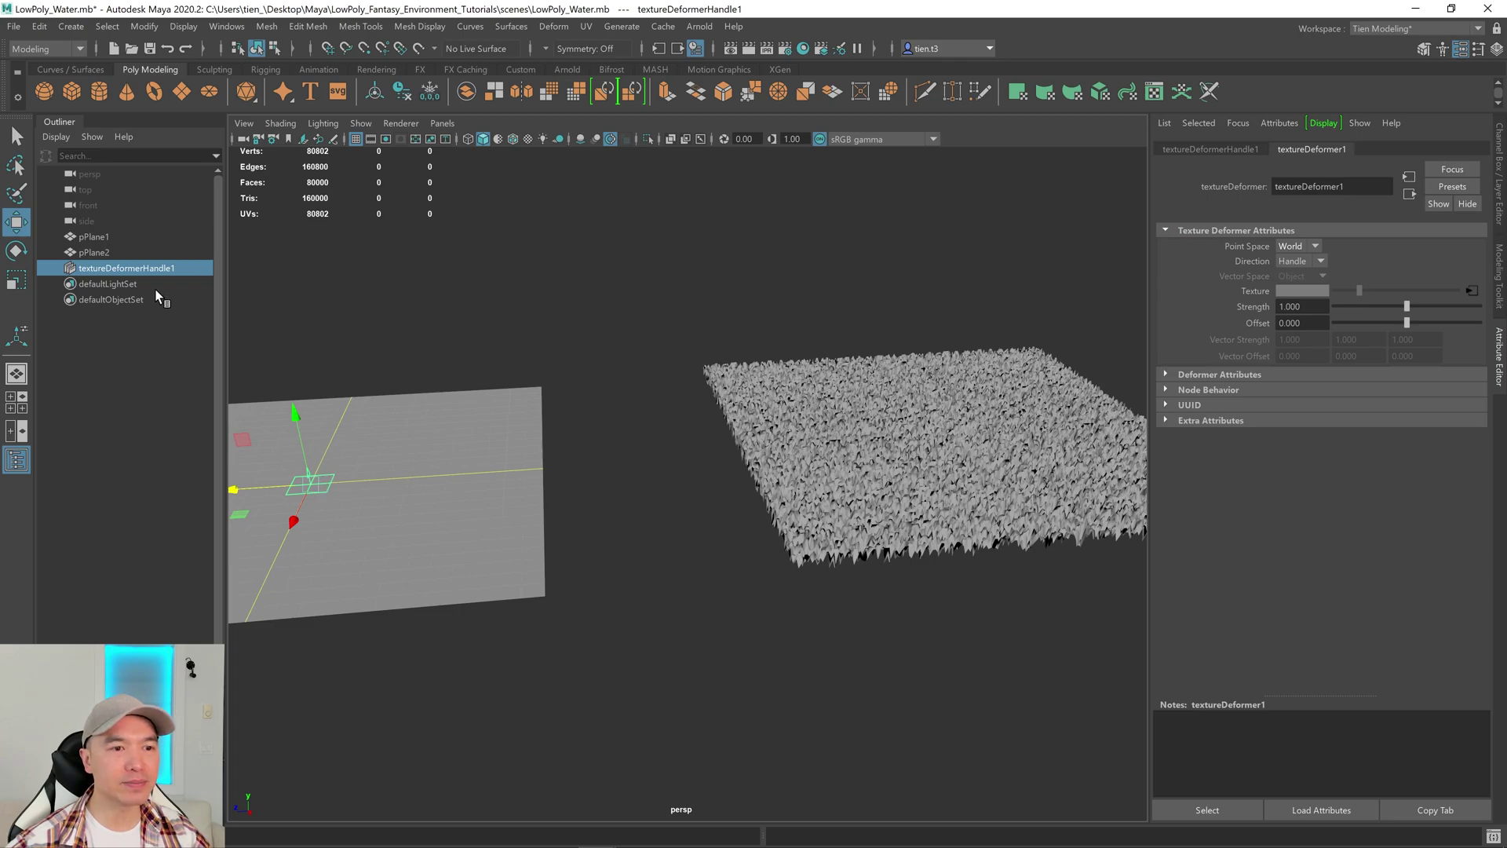
Step: Scale up the texture deformer handle and rotate it to test its effect on the duplicated plane
key(r)
drag(310, 483, 447, 471)
key(e)
drag(347, 481, 684, 529)
key(w)
alt+middle_drag(684, 529, 481, 528)
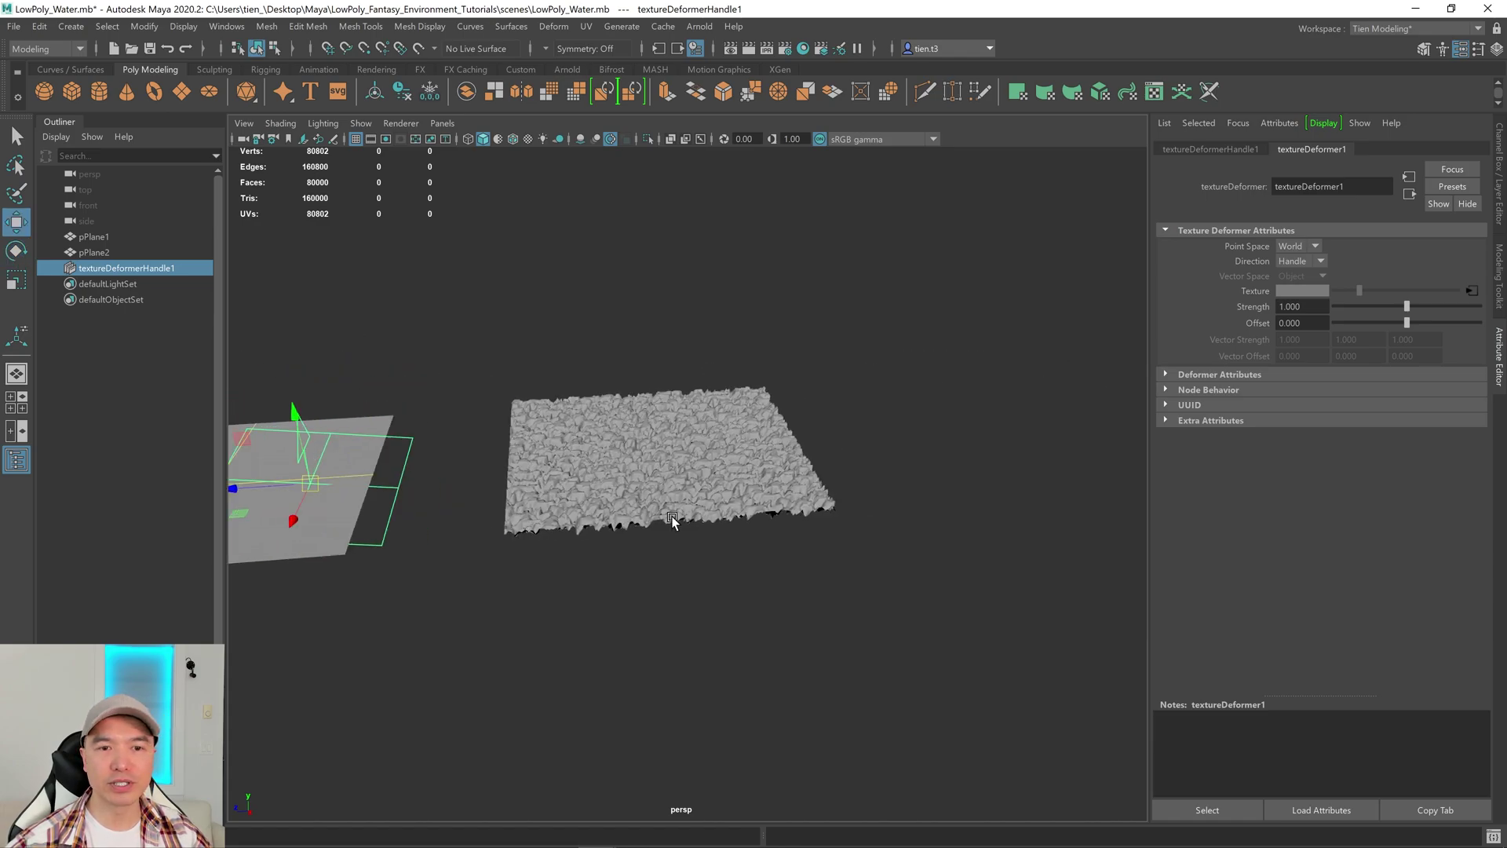
alt+drag(636, 551, 845, 481)
Step: Delete the deformed duplicate plane
click(849, 428)
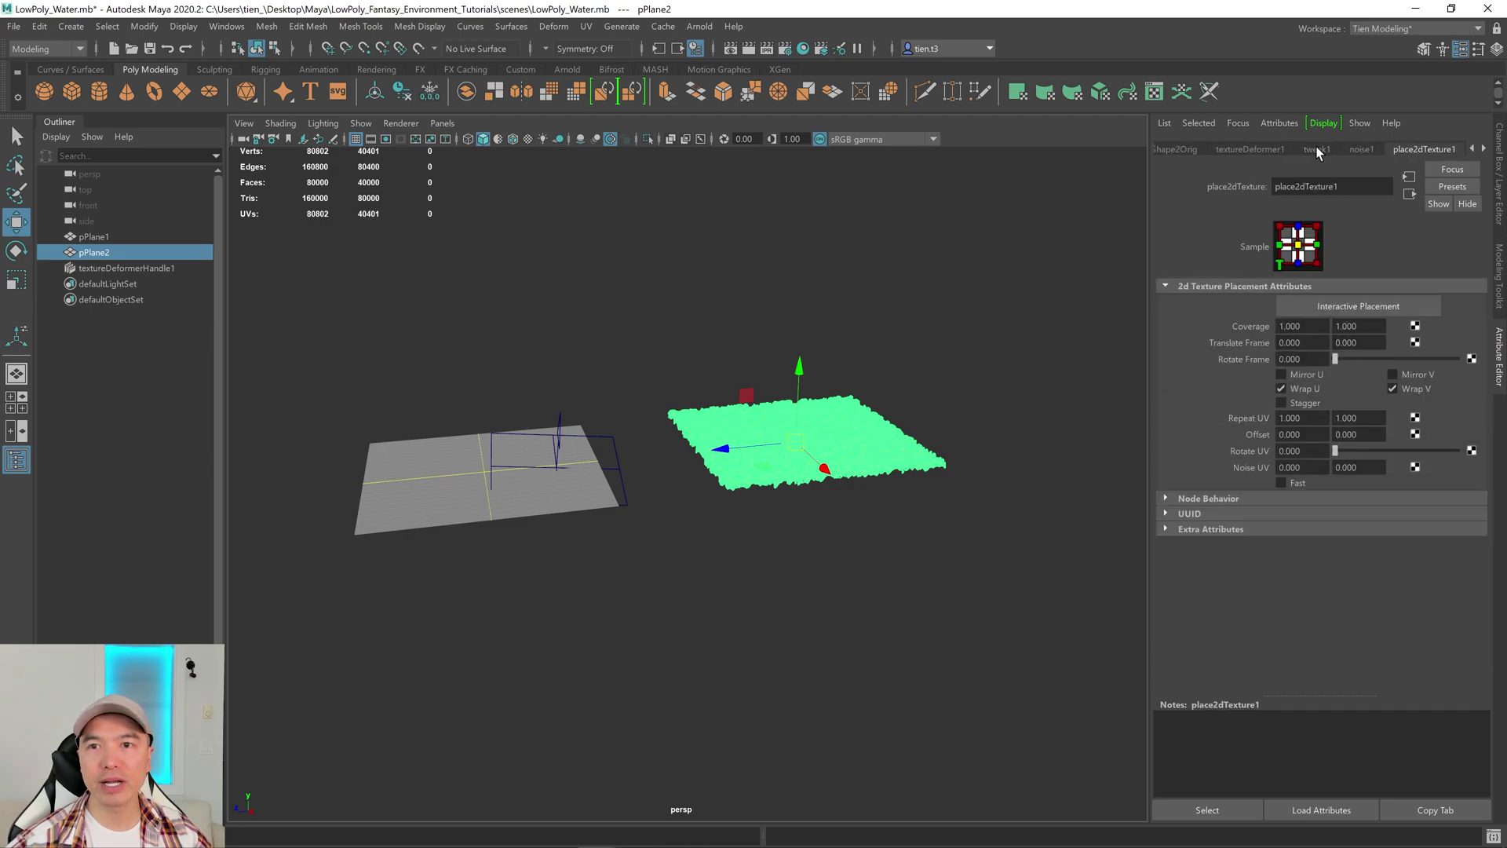
click(1362, 150)
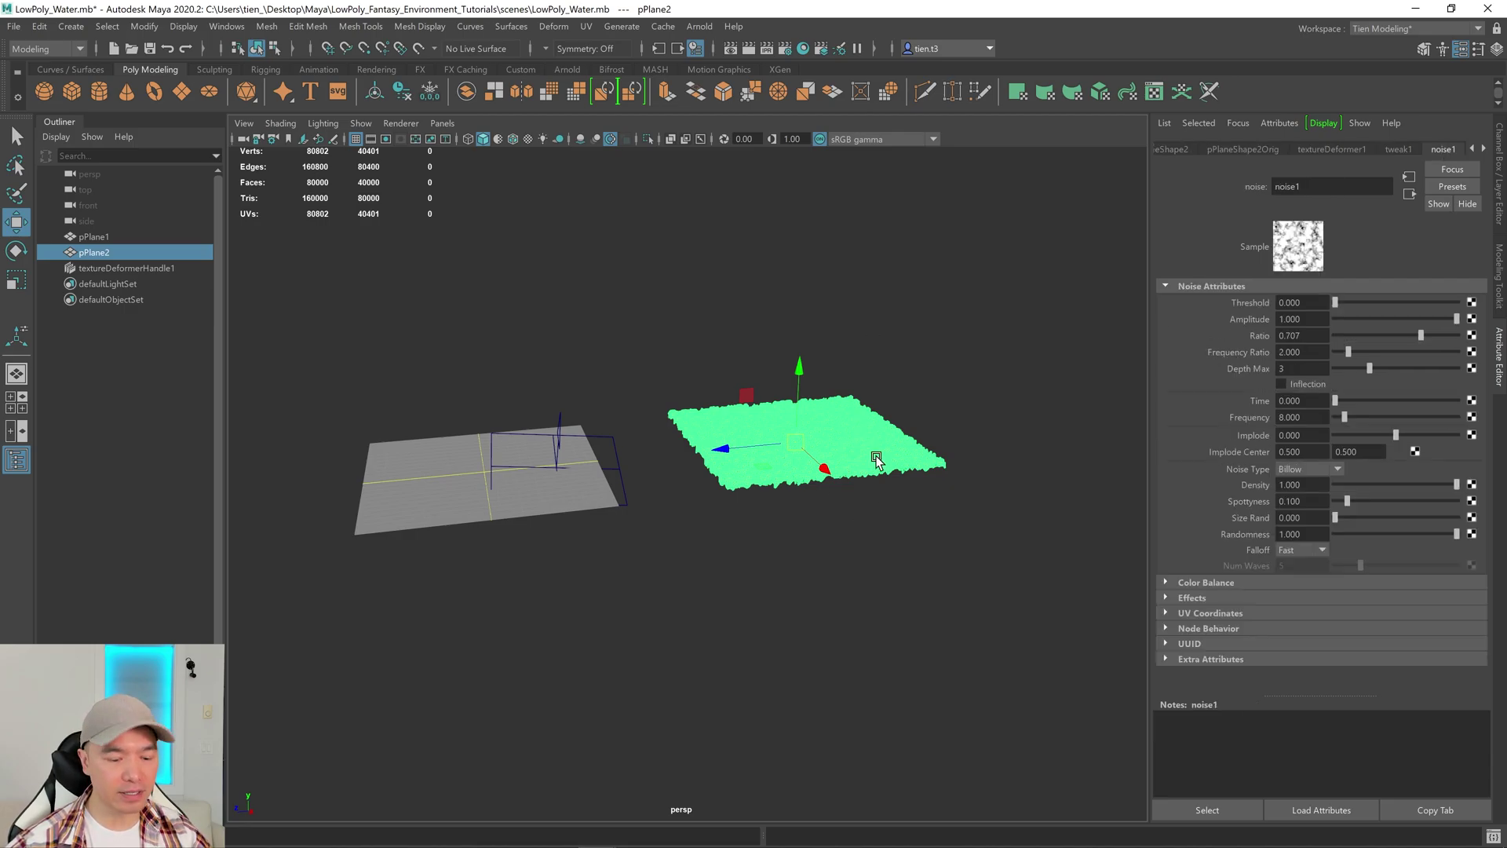
key(Delete)
Step: Select the original plane at the origin
scroll(474, 464, up, 2)
click(558, 461)
key(f)
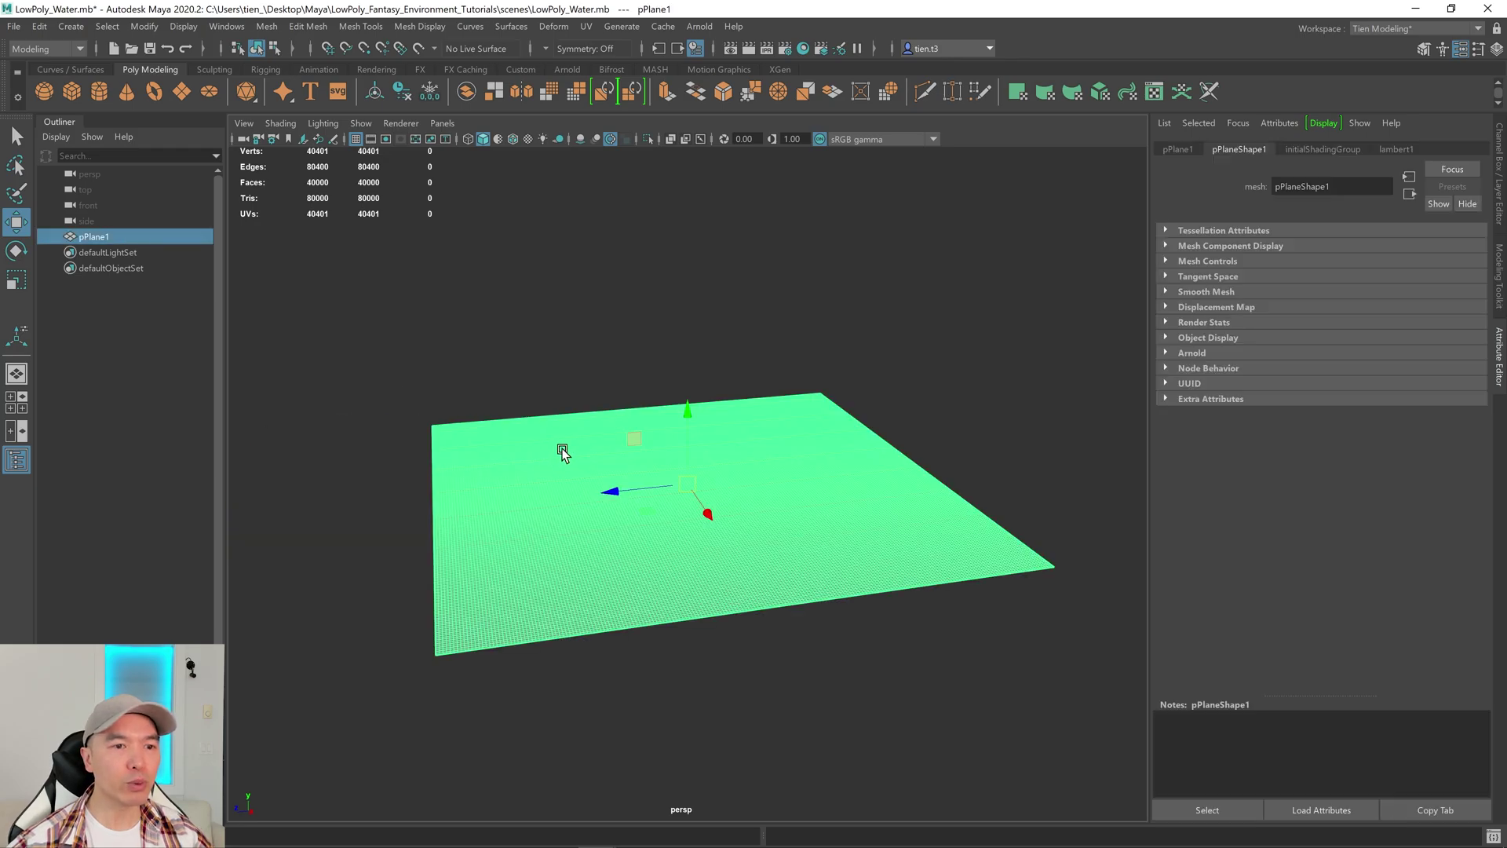
alt+drag(771, 522, 700, 508)
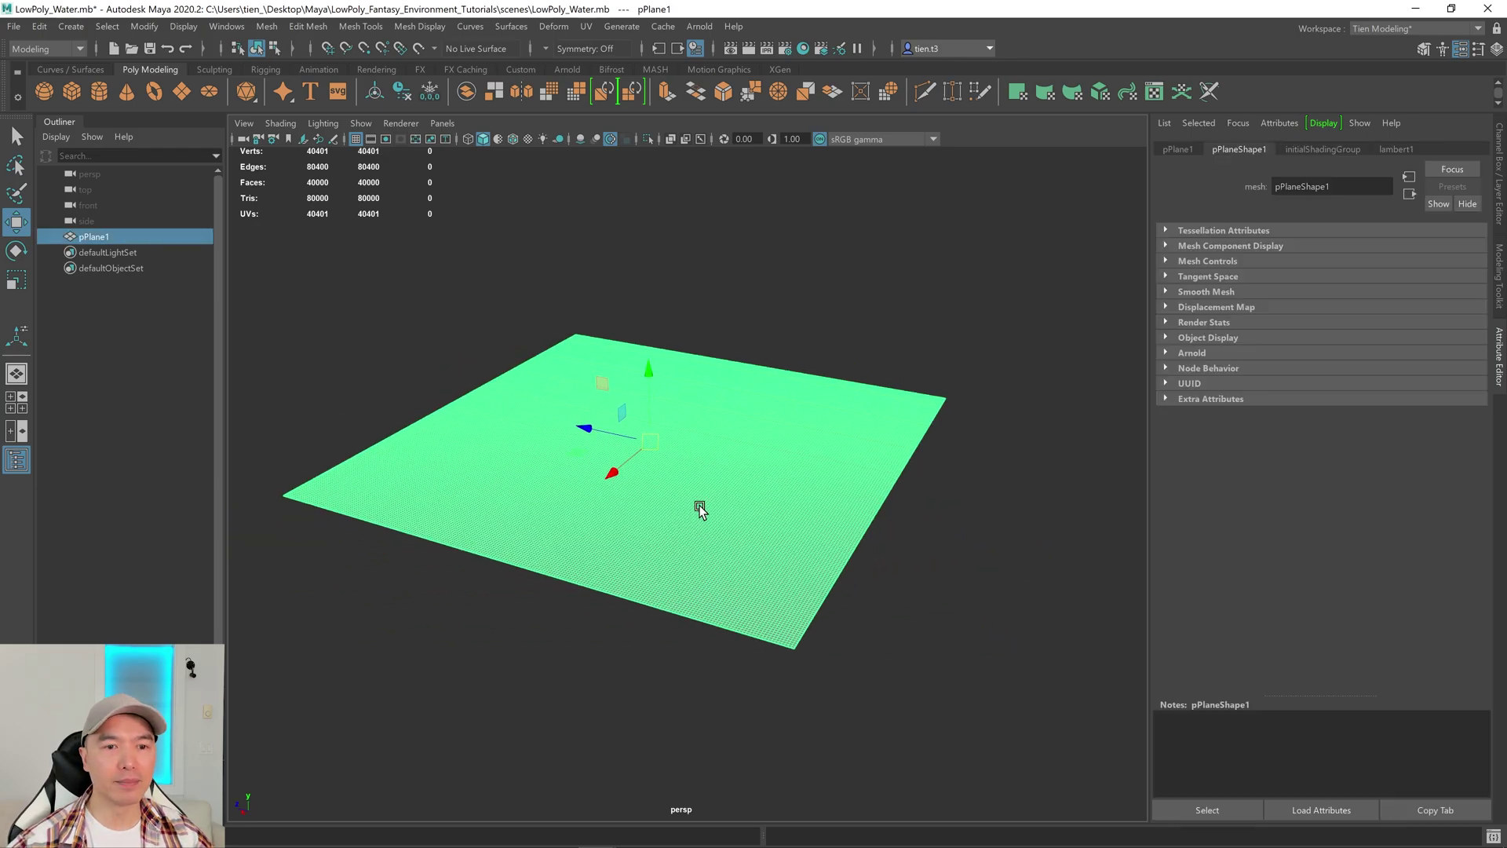
Step: Add a texture deformer to the plane and assign an Ocean texture to it
click(552, 28)
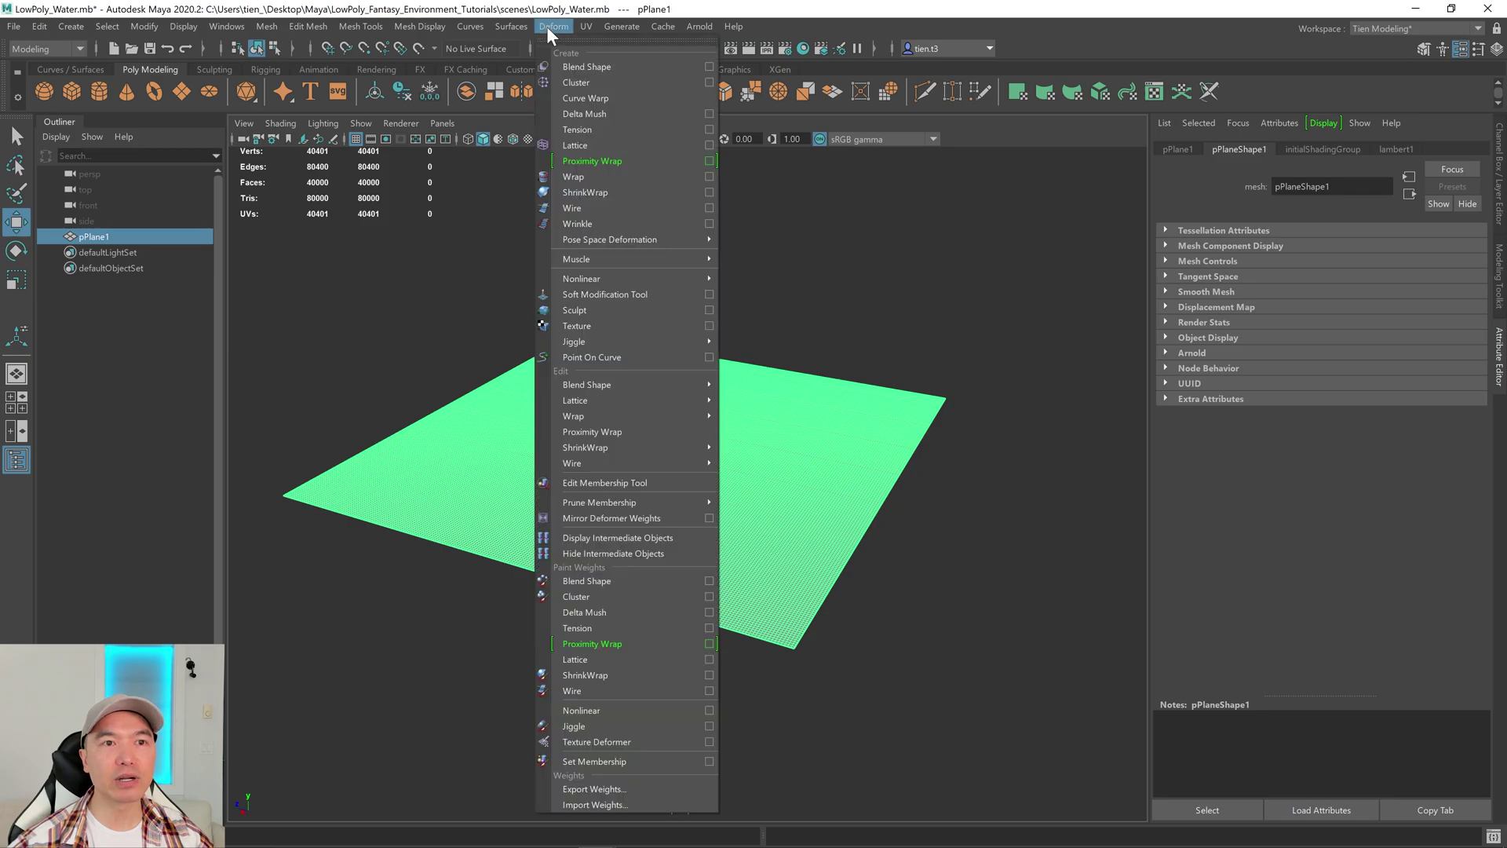
click(604, 325)
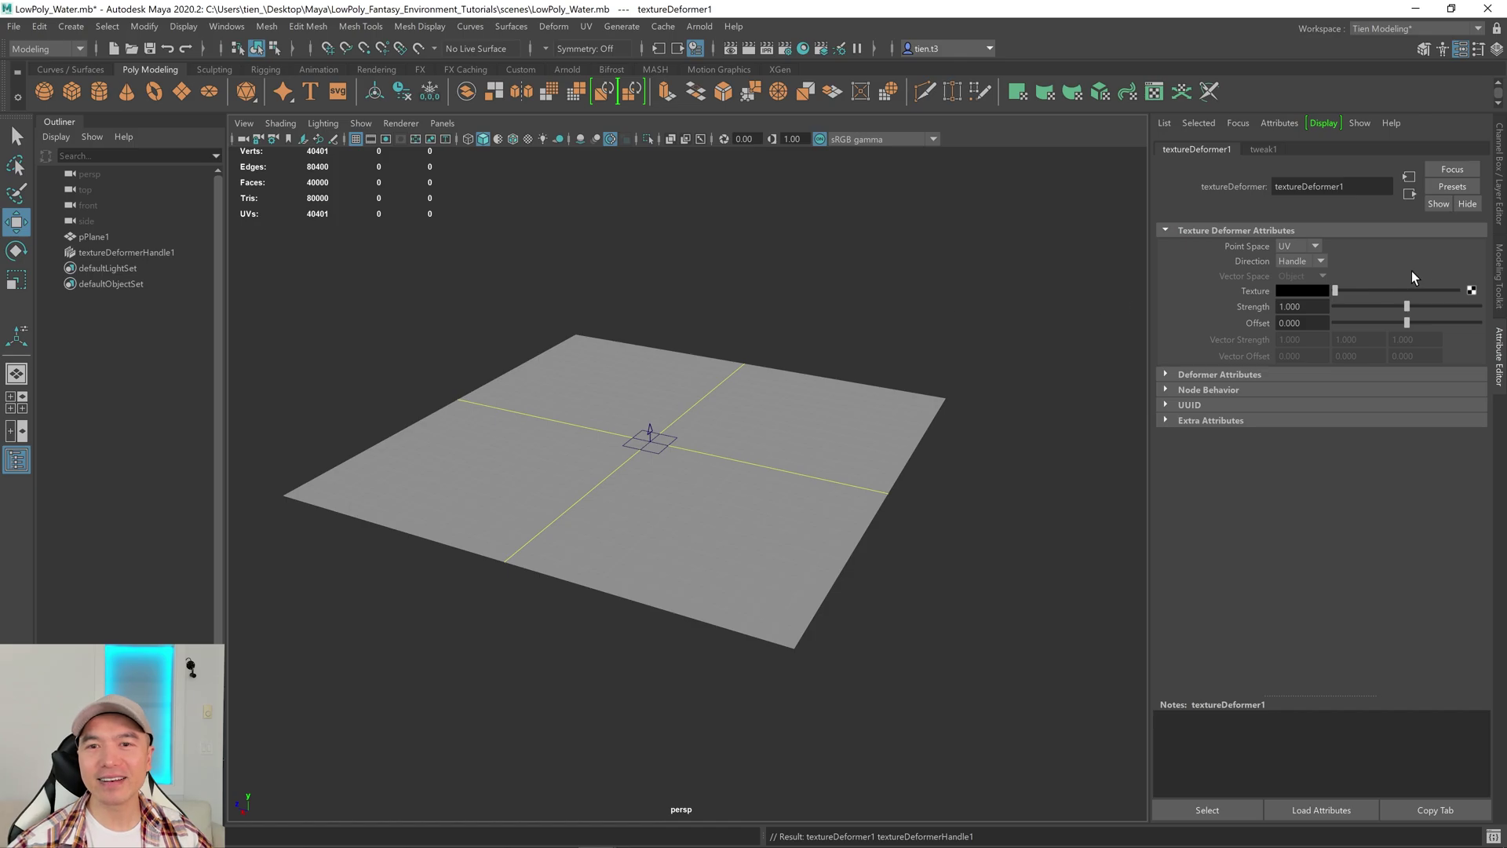
click(1471, 291)
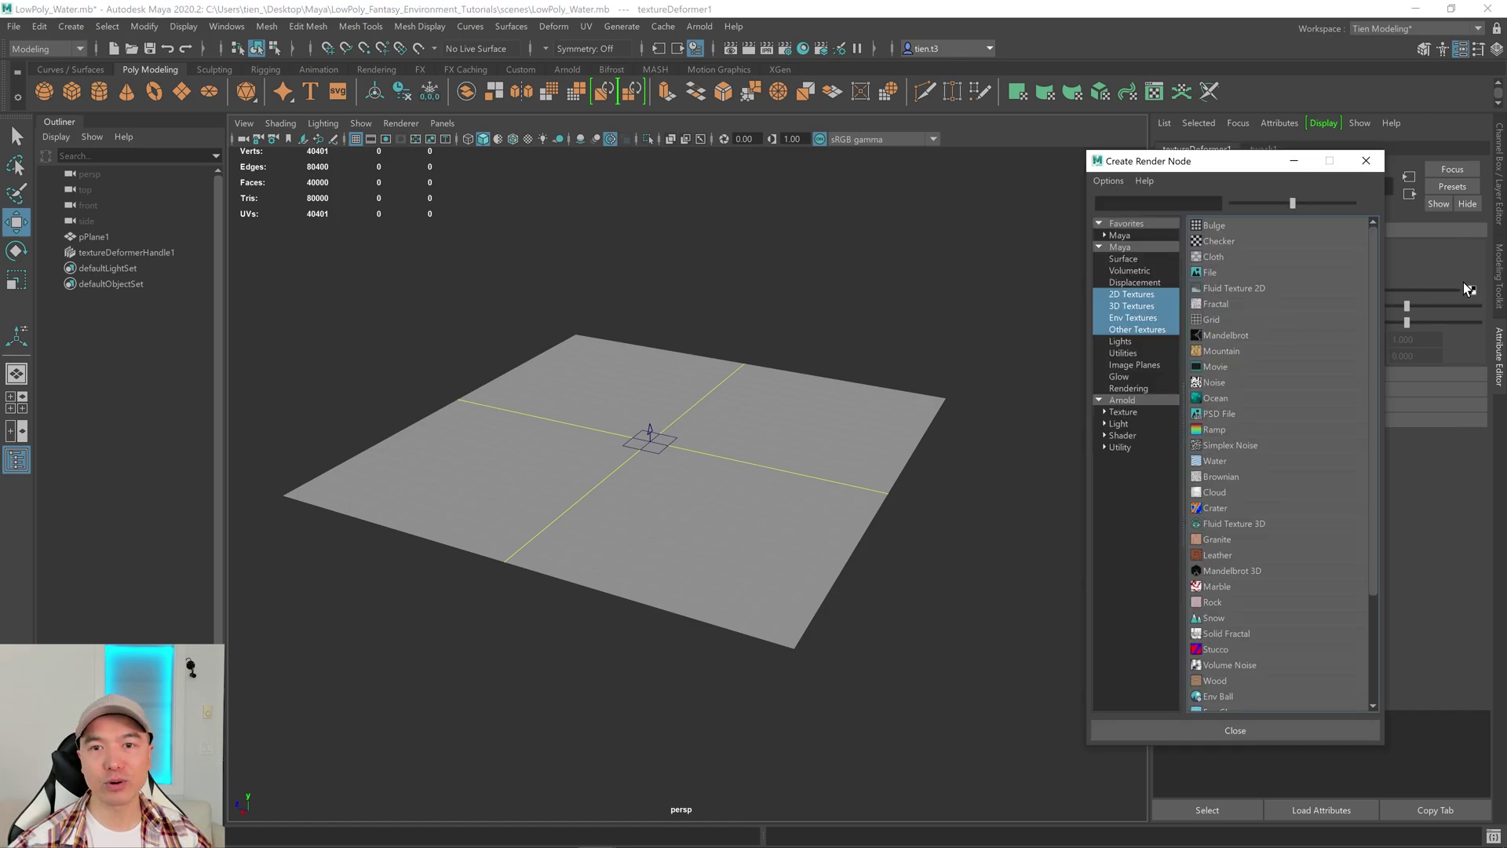
click(1214, 399)
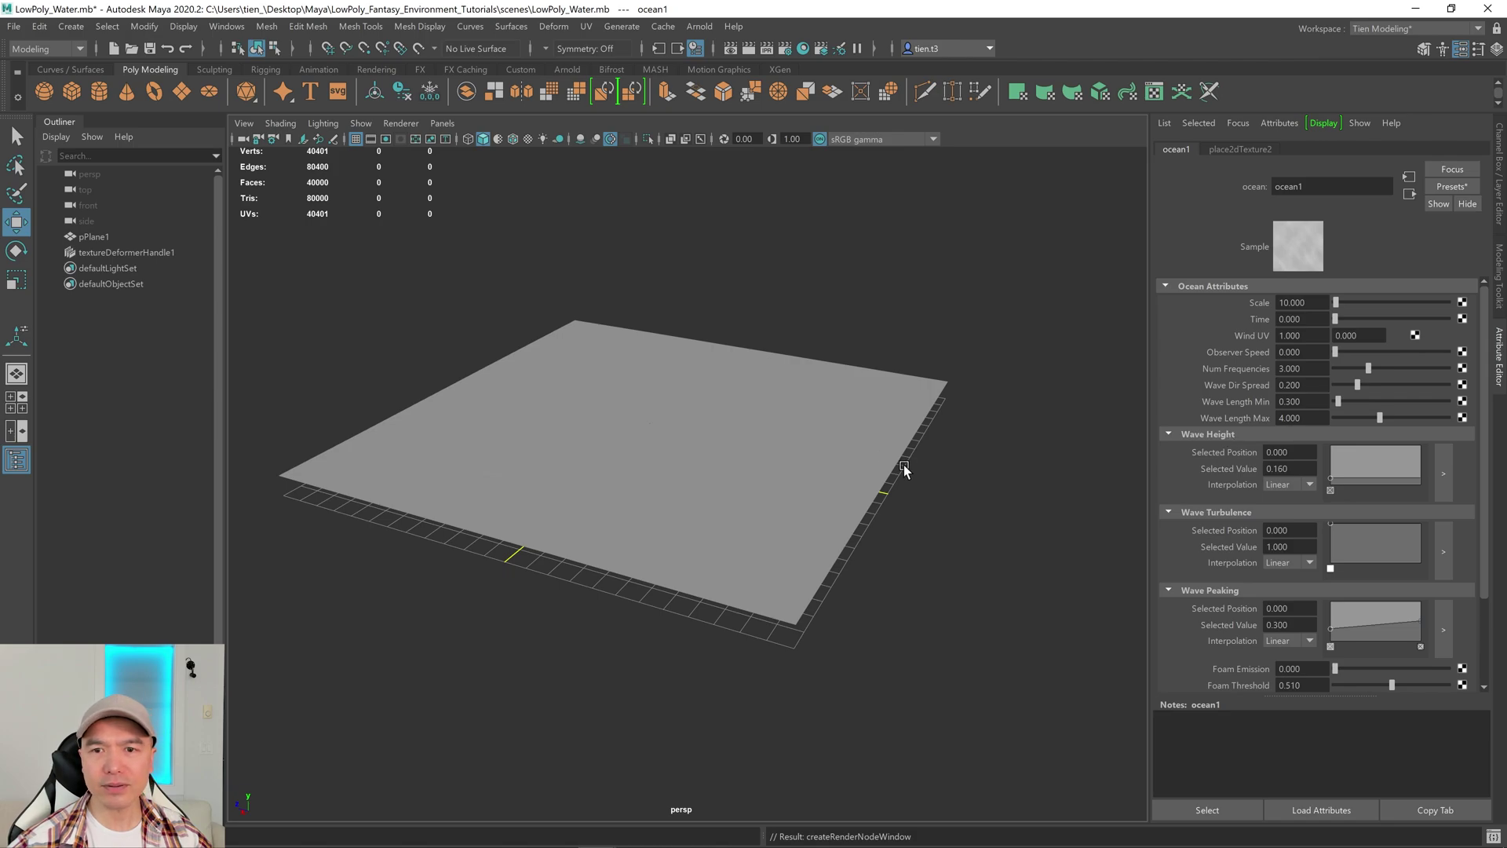
Step: Set the ocean texture's Wave Height value to 10
alt+drag(902, 471, 852, 469)
scroll(852, 471, up, 3)
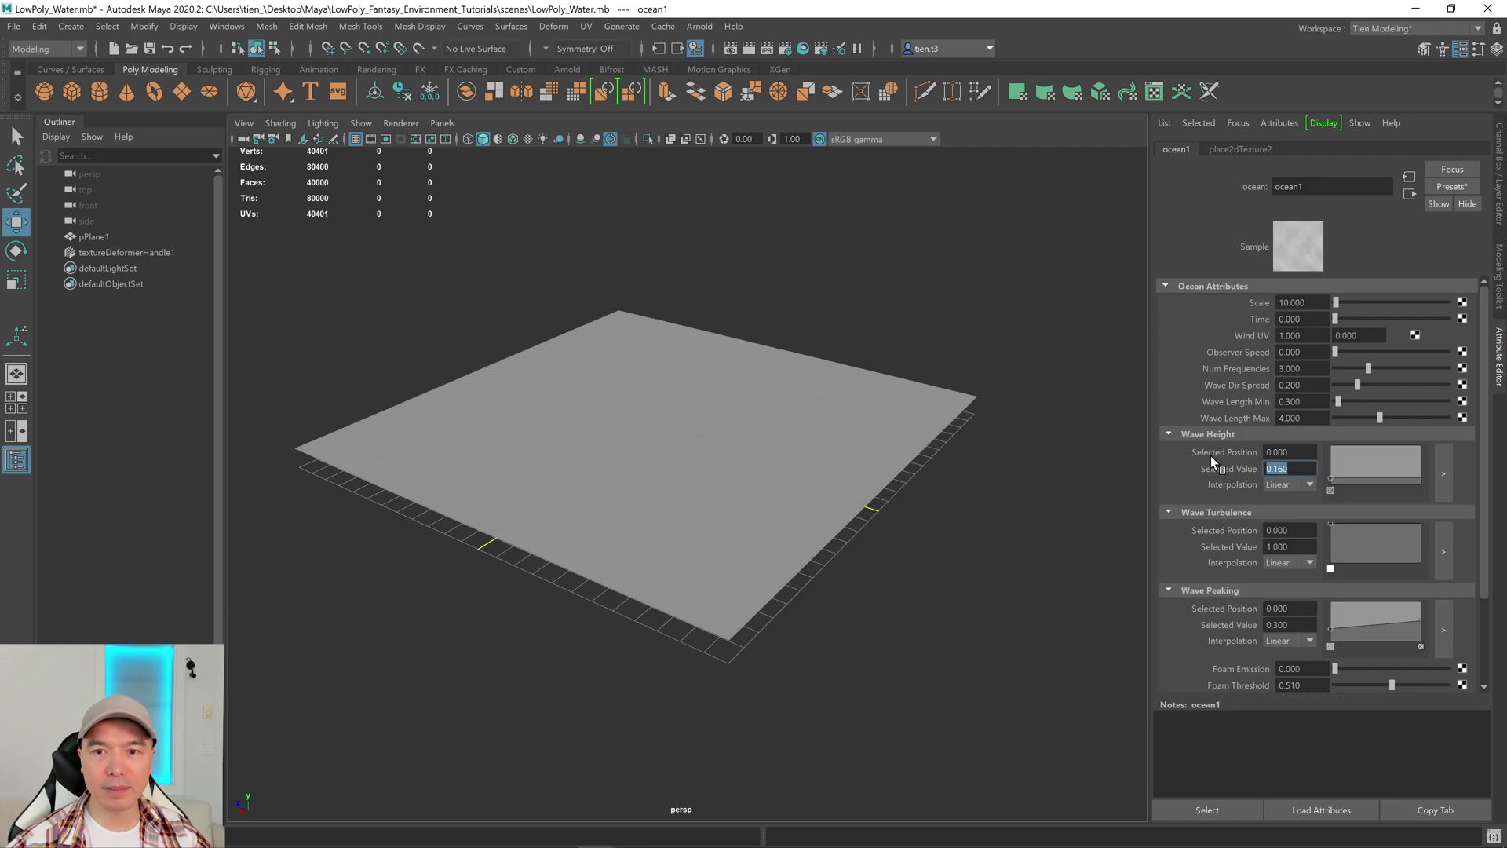
key(Return)
mouse_move(1020, 471)
alt+mouse_down()
mouse_move(798, 464)
mouse_move(709, 484)
mouse_move(1143, 439)
alt+mouse_up()
scroll(773, 479, up, 3)
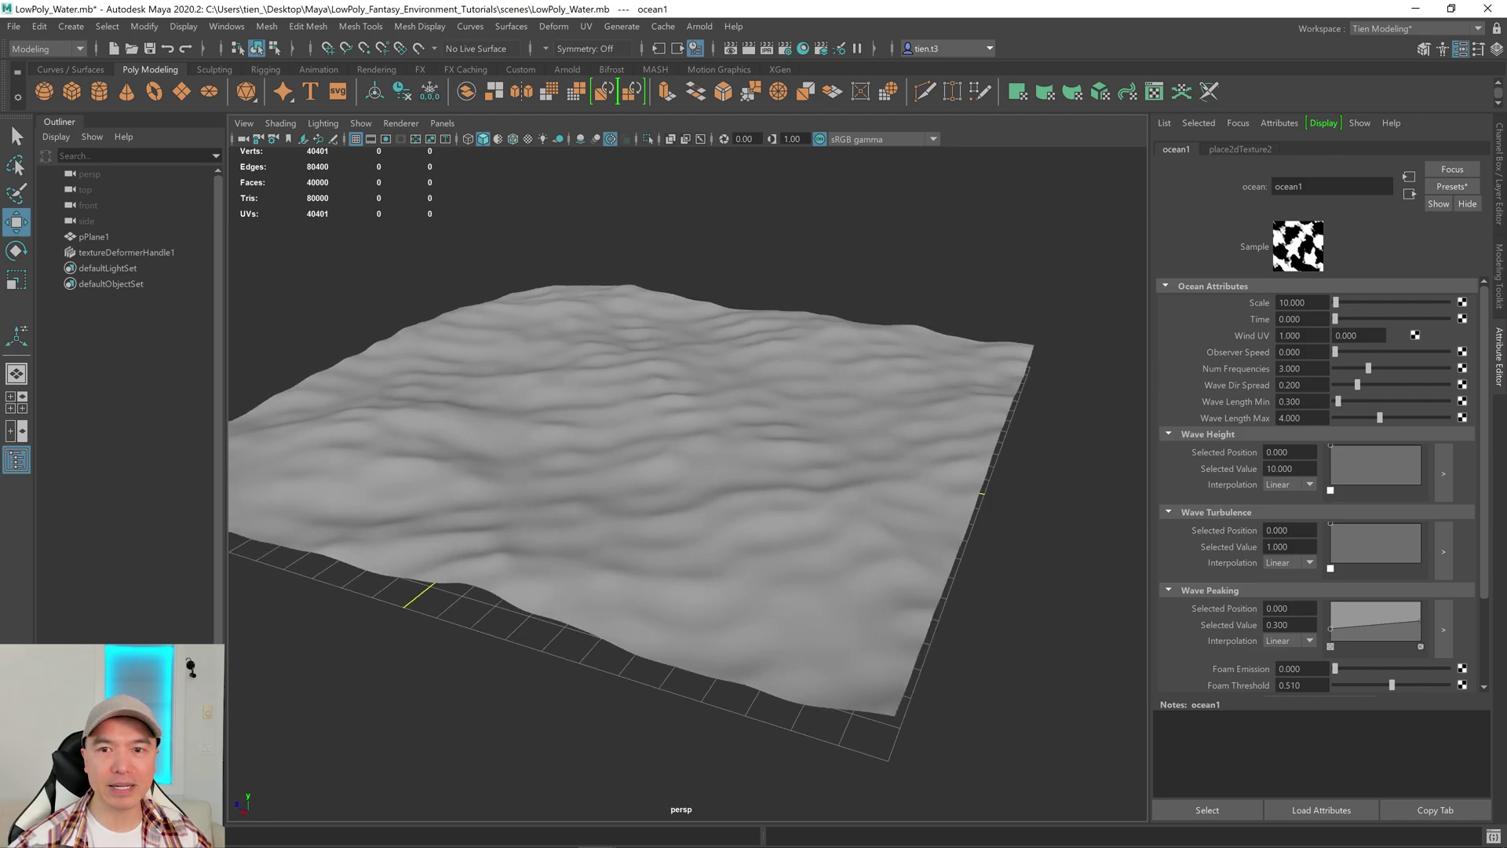
Step: Adjust the ocean's Wave Length Min to about 1.364, Wave Length Max to about 2.273 and Num Frequencies to about 1.993
drag(1335, 404, 1363, 420)
mouse_move(746, 418)
alt+mouse_down()
mouse_move(821, 424)
mouse_move(737, 425)
mouse_move(750, 421)
alt+mouse_up()
alt+right_drag(671, 424, 829, 400)
alt+drag(828, 400, 984, 400)
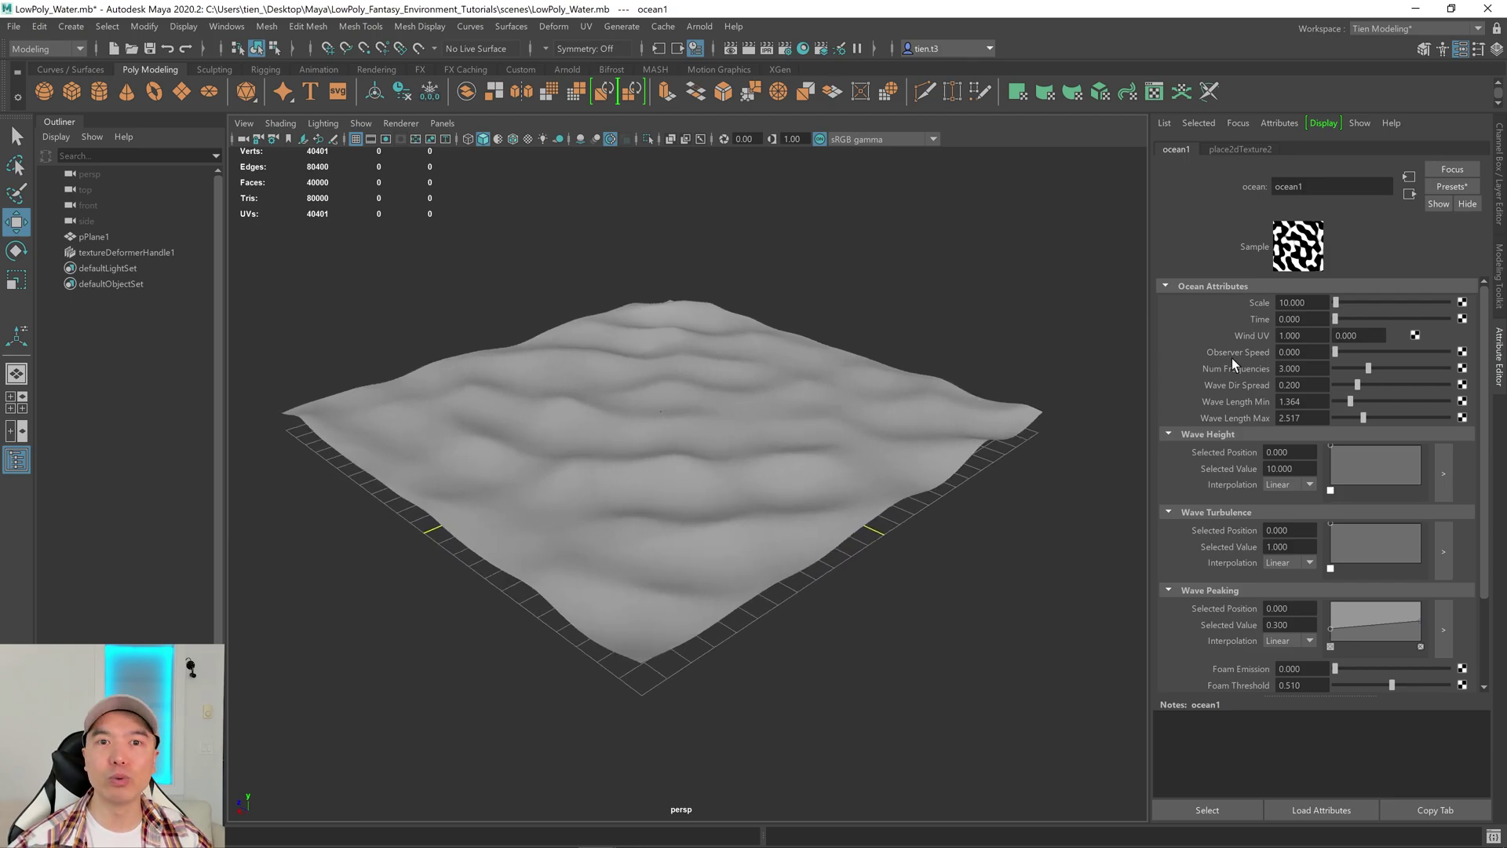
drag(1362, 421, 1357, 374)
alt+drag(771, 410, 866, 409)
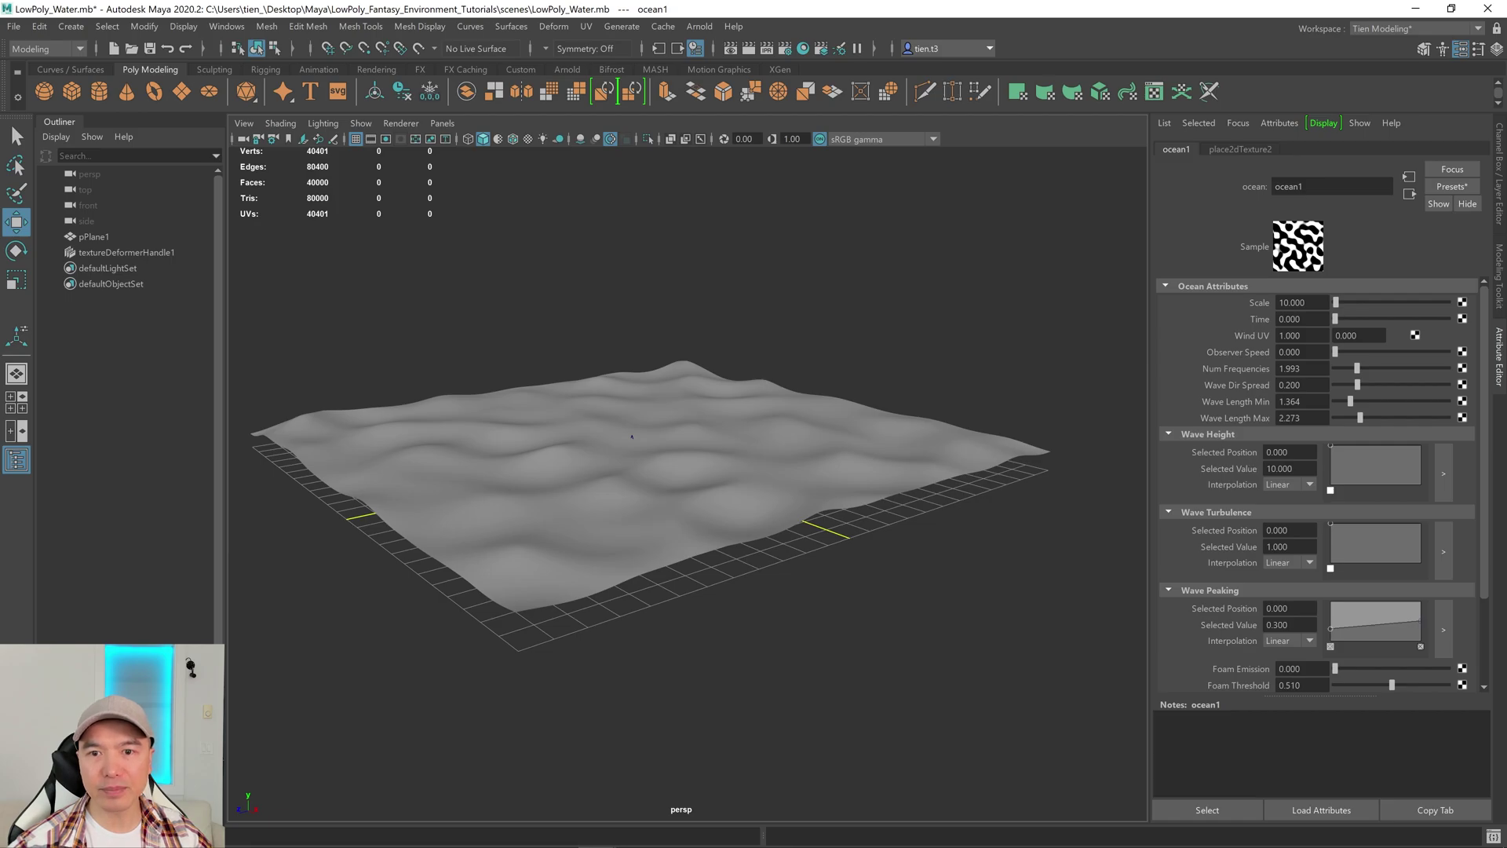
Step: Set the ocean texture's Wave Height value to 12
double_click(1287, 469)
text(12)
key(Return)
alt+drag(997, 490, 789, 500)
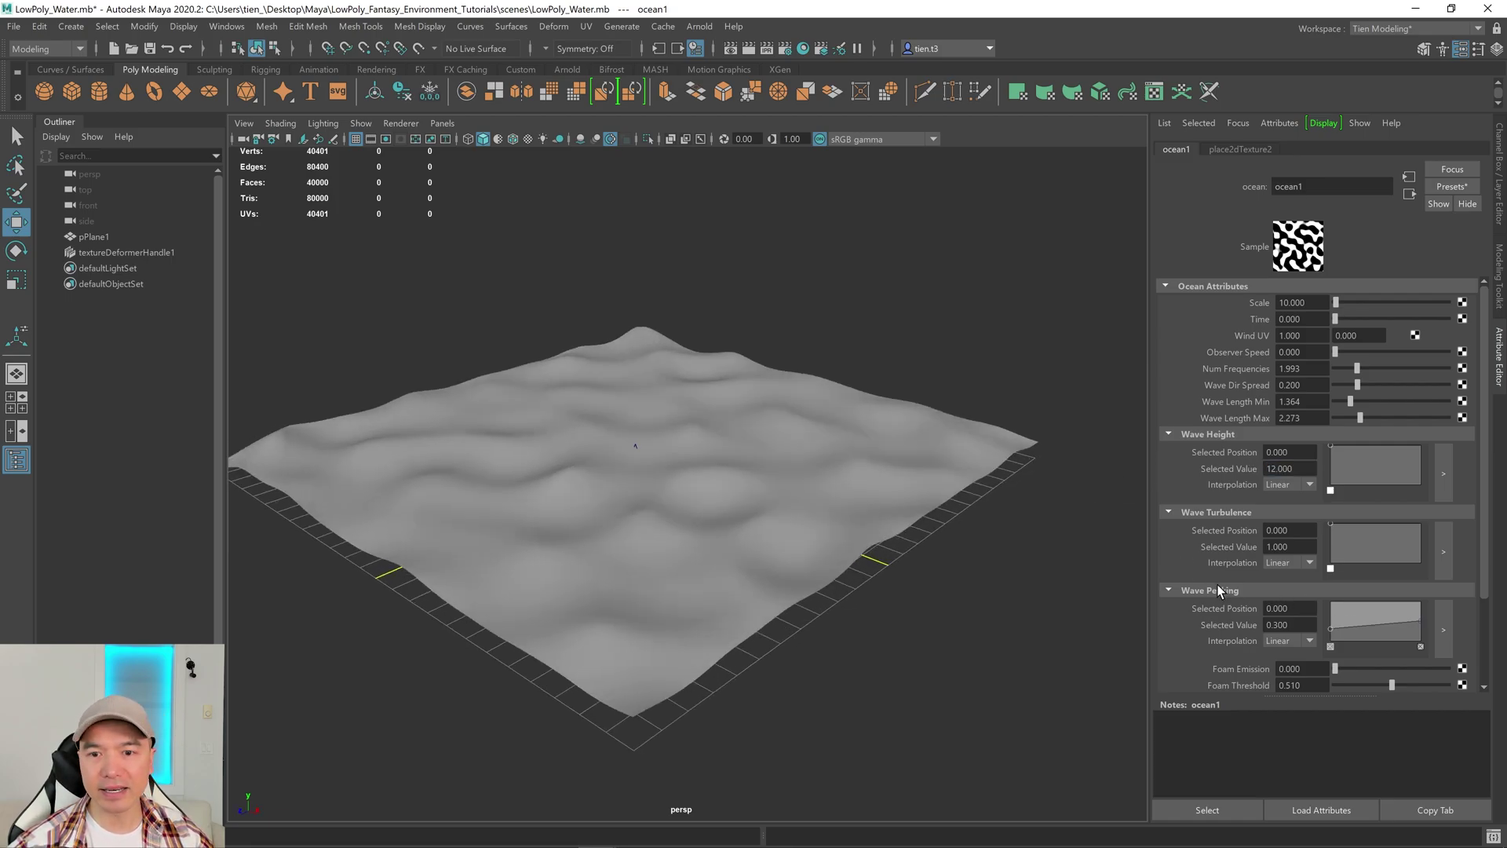
Step: Try a Wave Peaking value of 4 on the ocean texture
double_click(1280, 624)
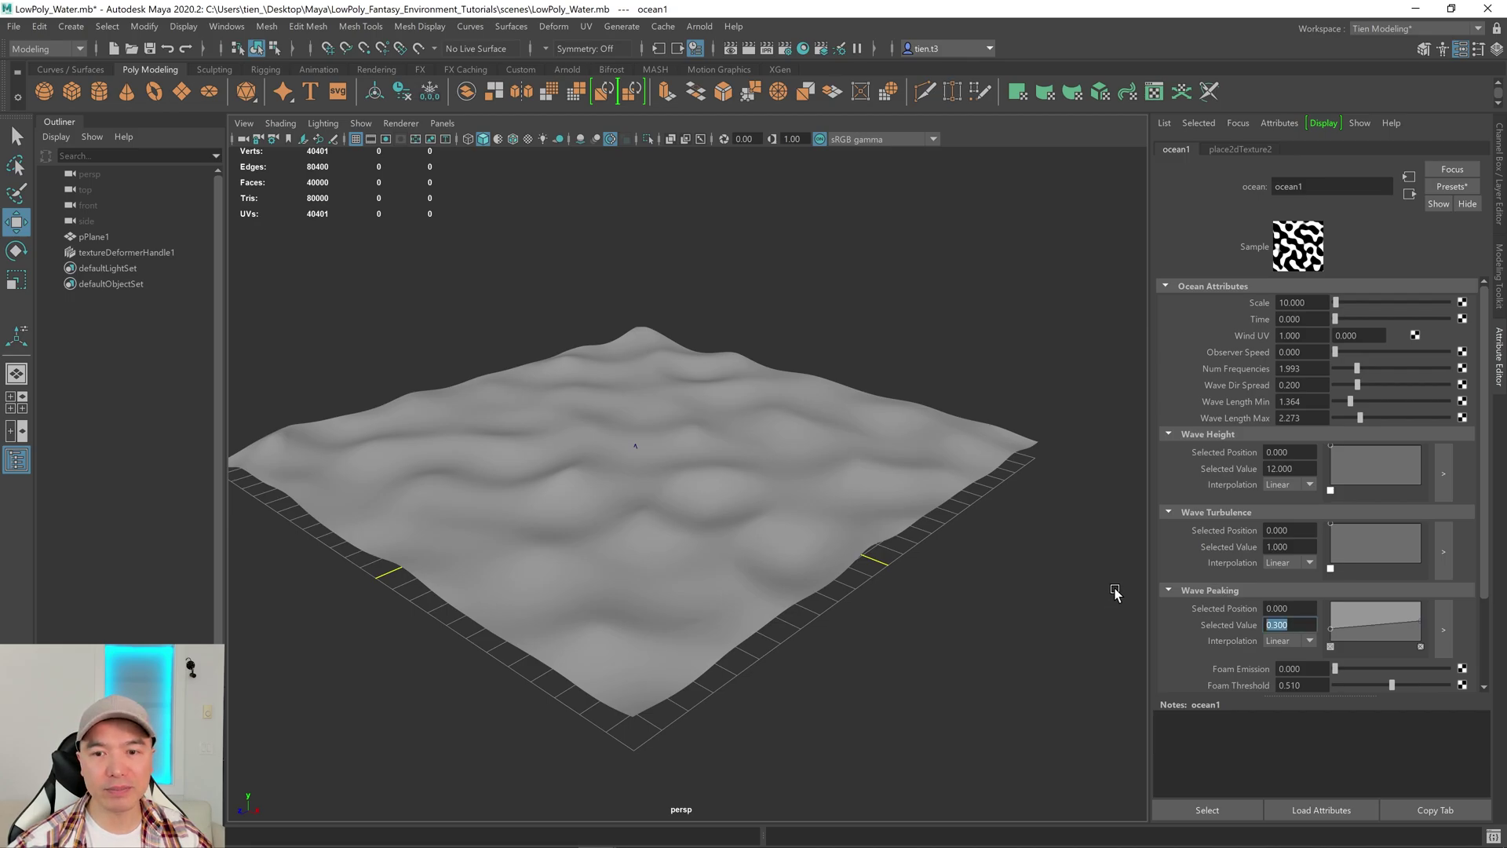
key(Return)
alt+drag(1096, 605, 793, 606)
alt+right_drag(793, 605, 937, 576)
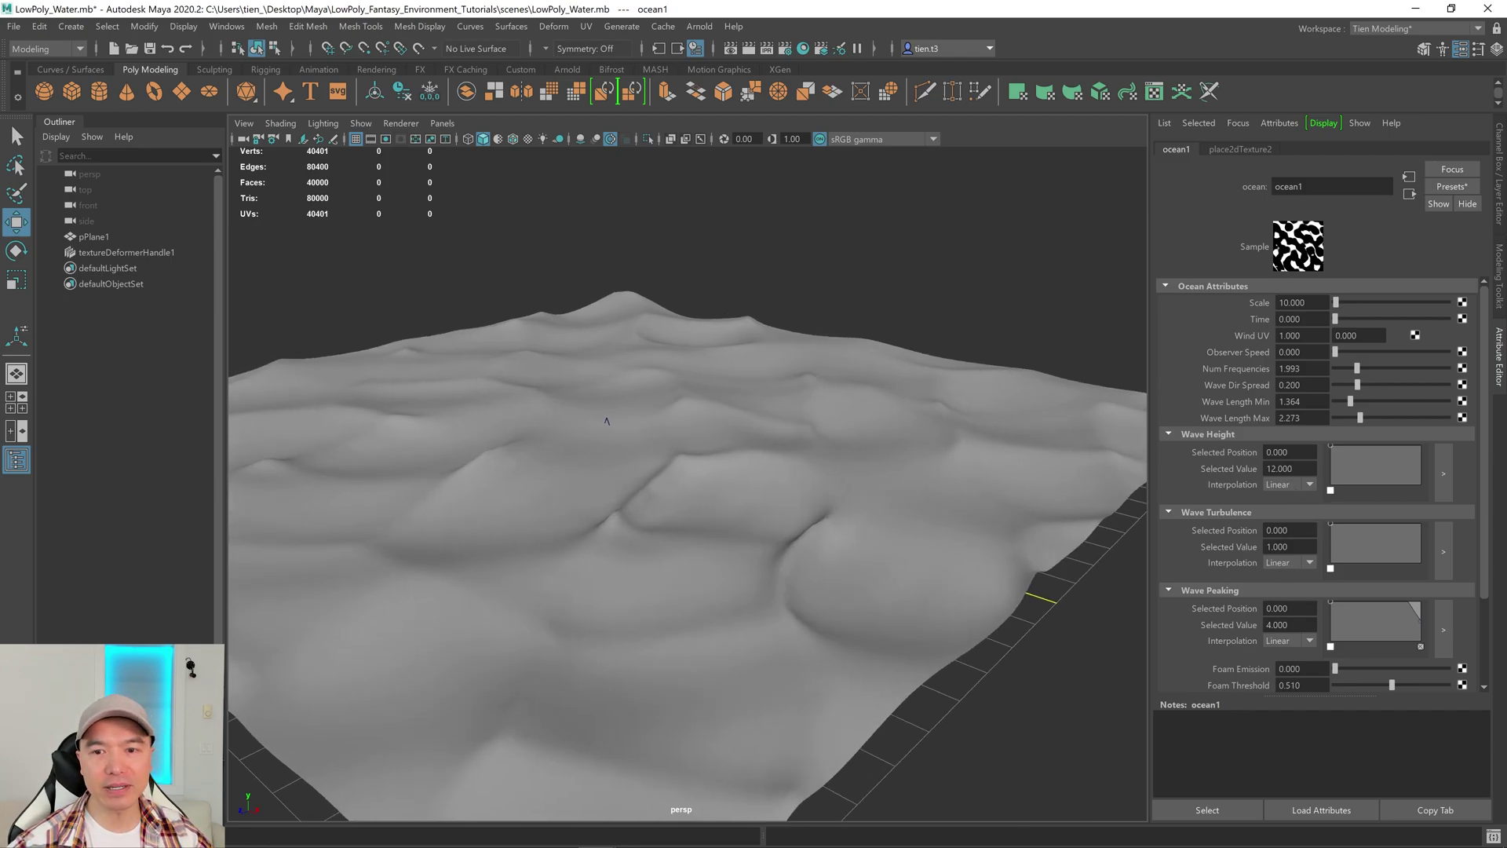
Step: Set the ocean texture's Wave Peaking value to 1.5
text(1.5)
key(Return)
alt+drag(940, 596, 1123, 558)
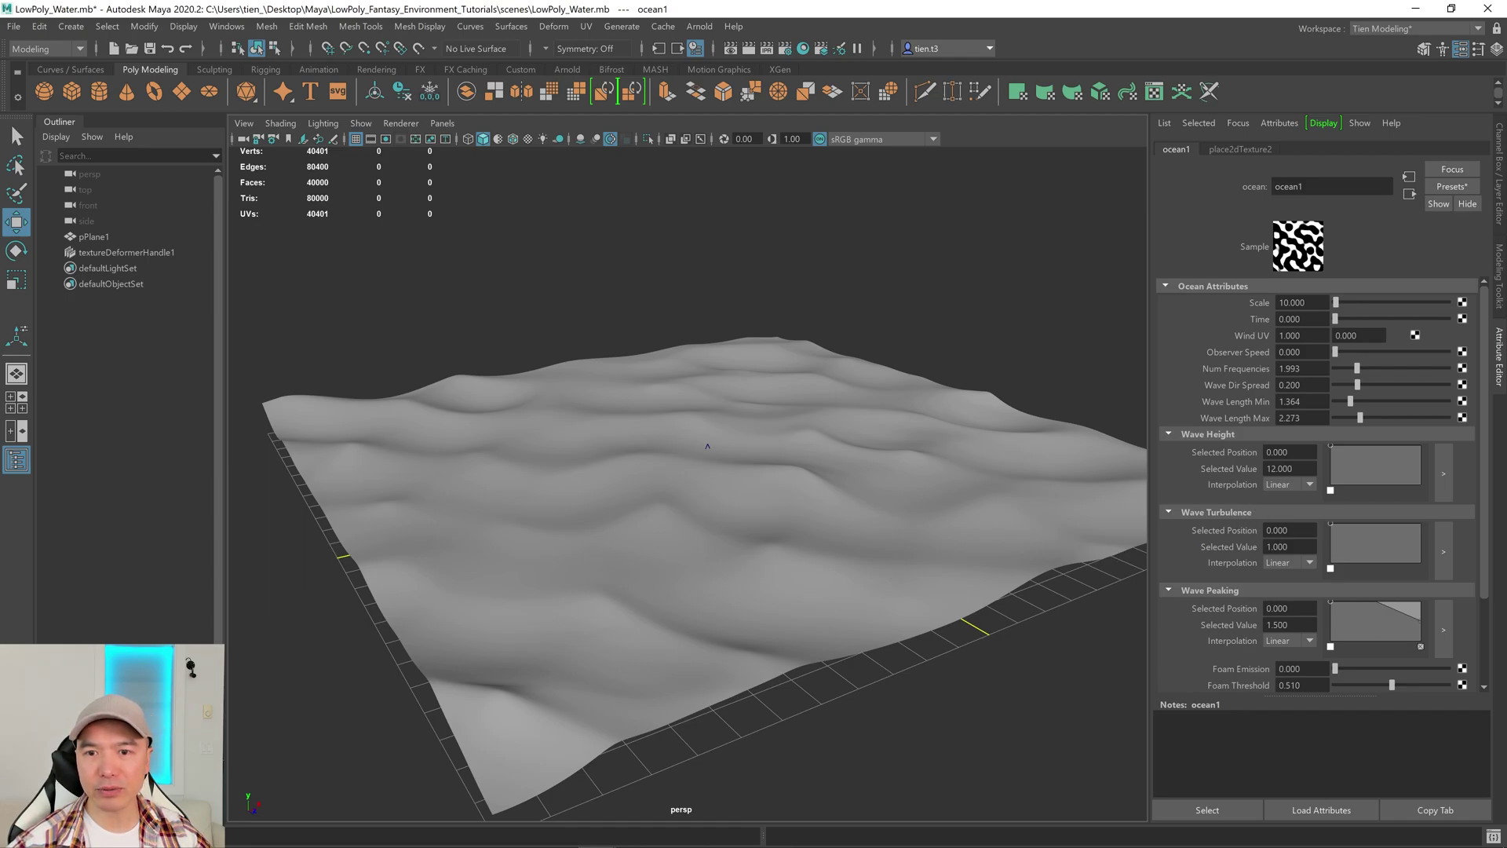
Step: Set the ocean texture's Wave Turbulence value to 1.2 and check the wave shapes on the plane
click(1277, 547)
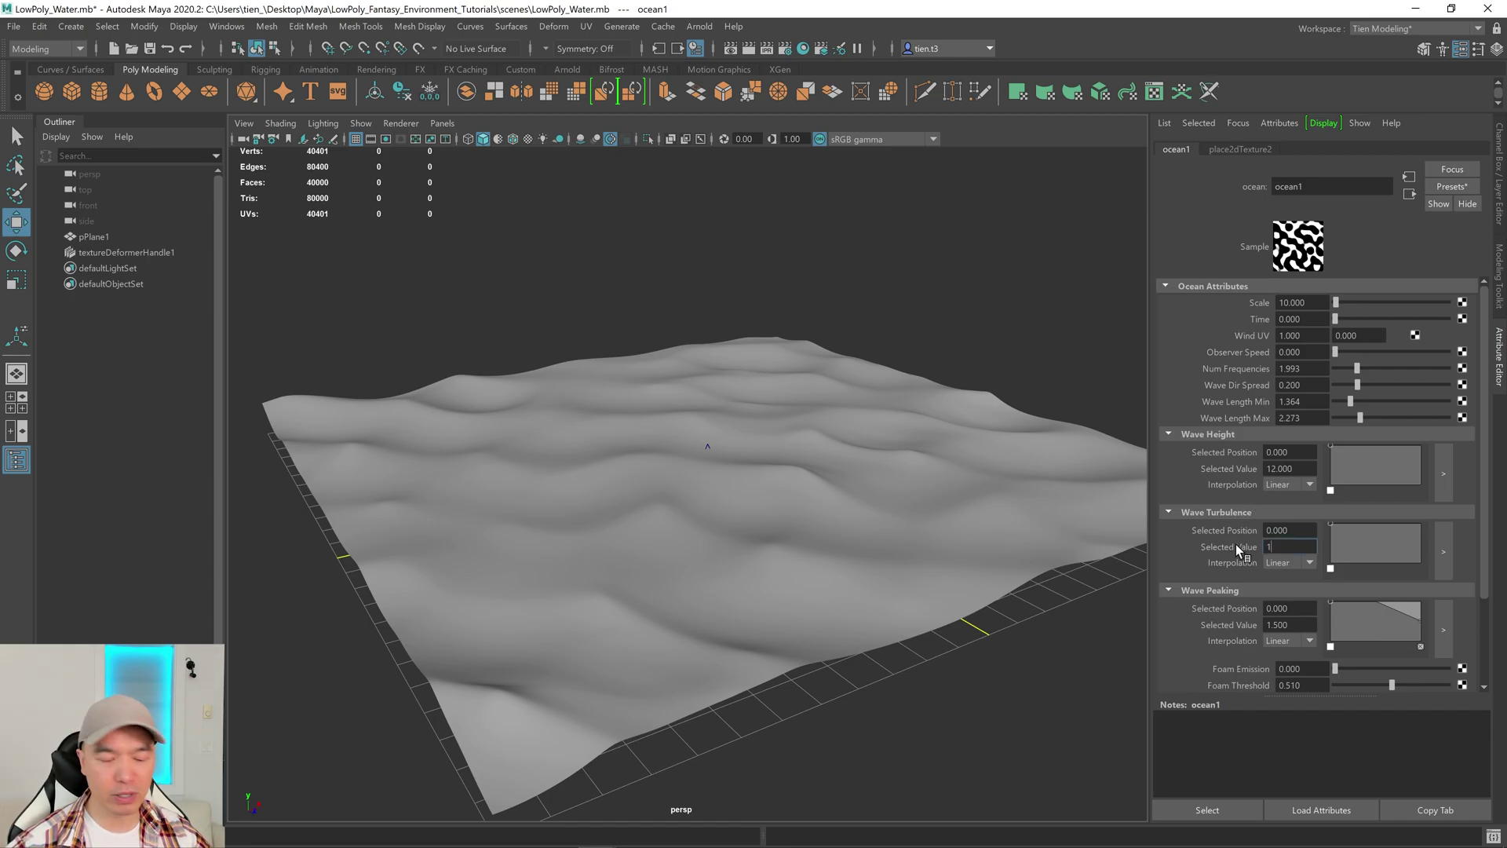
text(1.2)
key(Return)
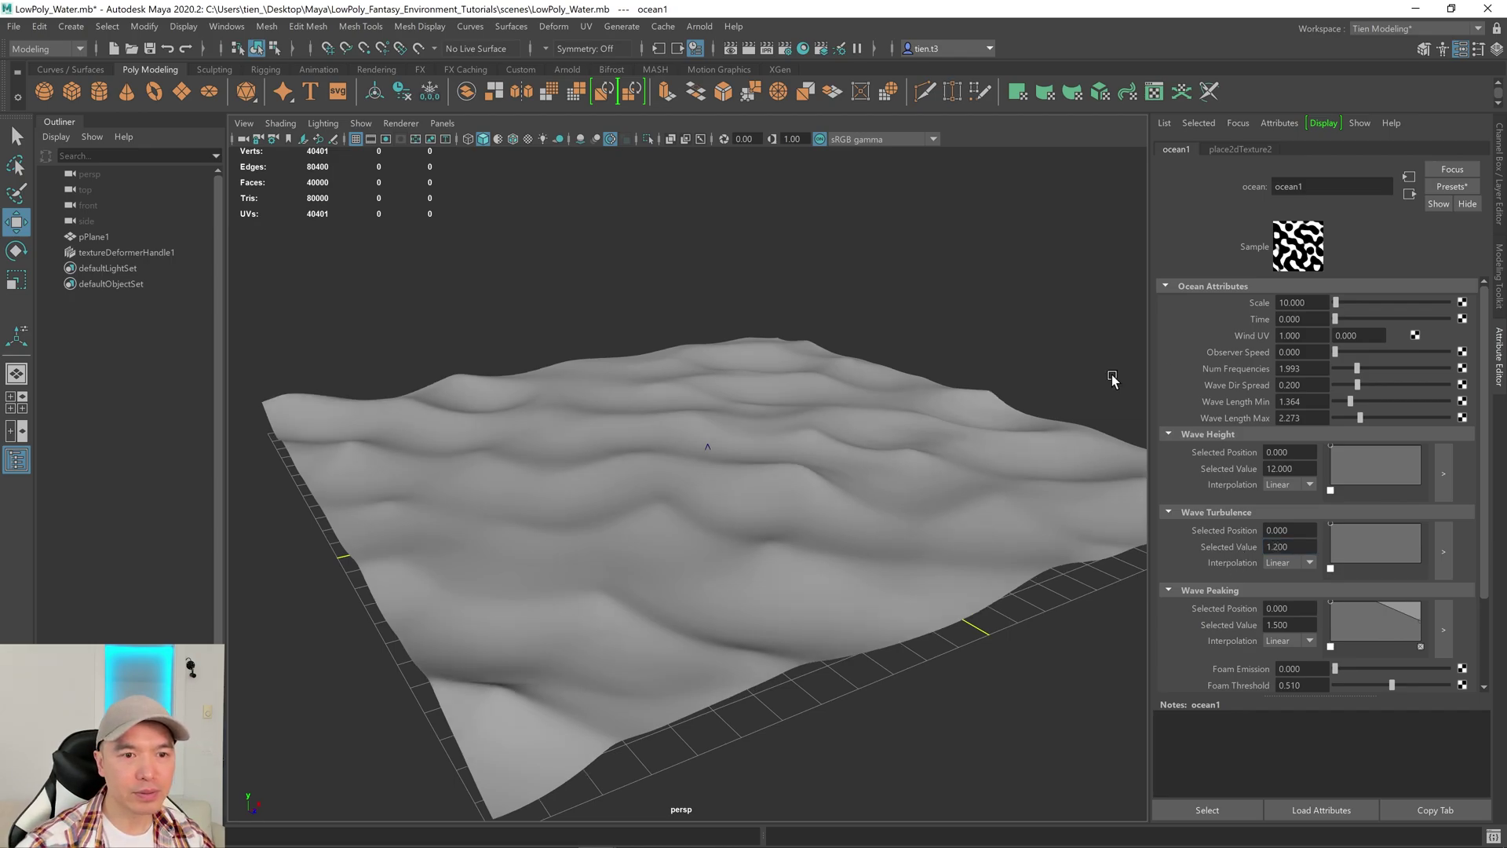
alt+drag(1010, 411, 959, 442)
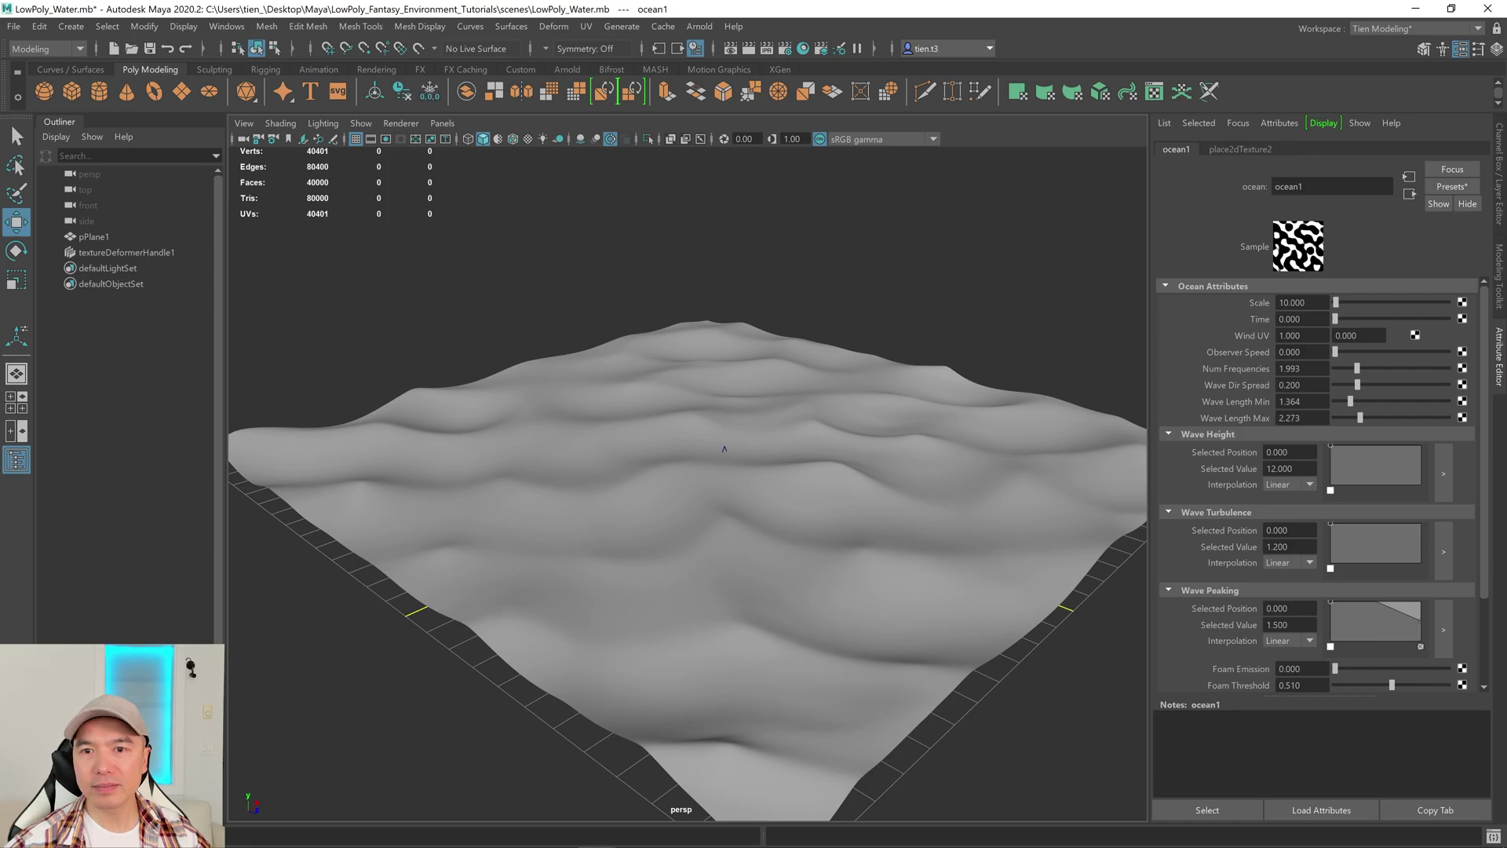
scroll(892, 414, down, 2)
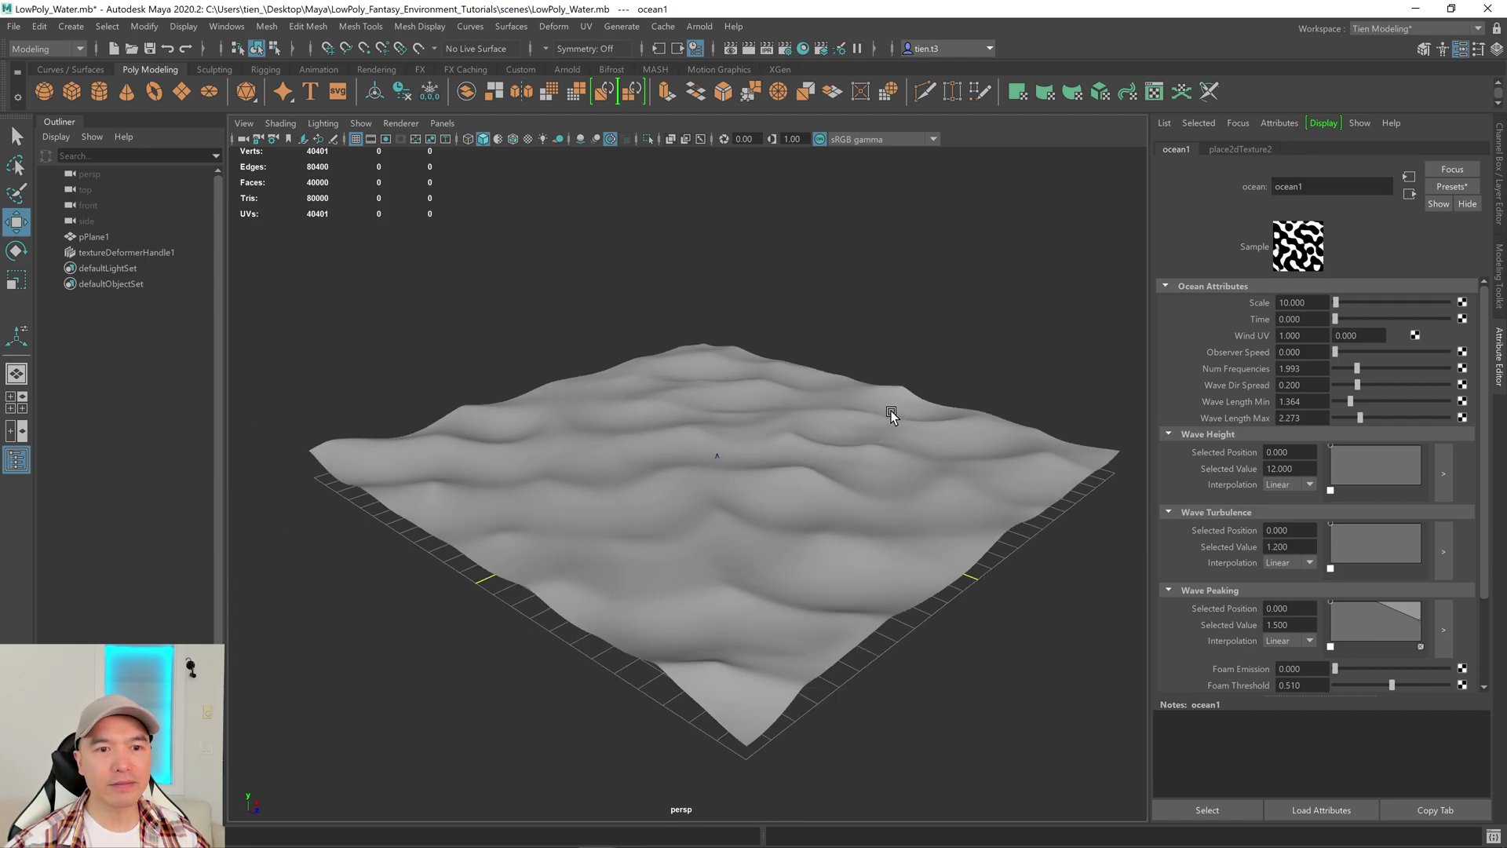
alt+middle_drag(892, 414, 875, 377)
mouse_move(771, 449)
alt+mouse_down()
mouse_move(726, 447)
mouse_move(795, 456)
alt+mouse_up()
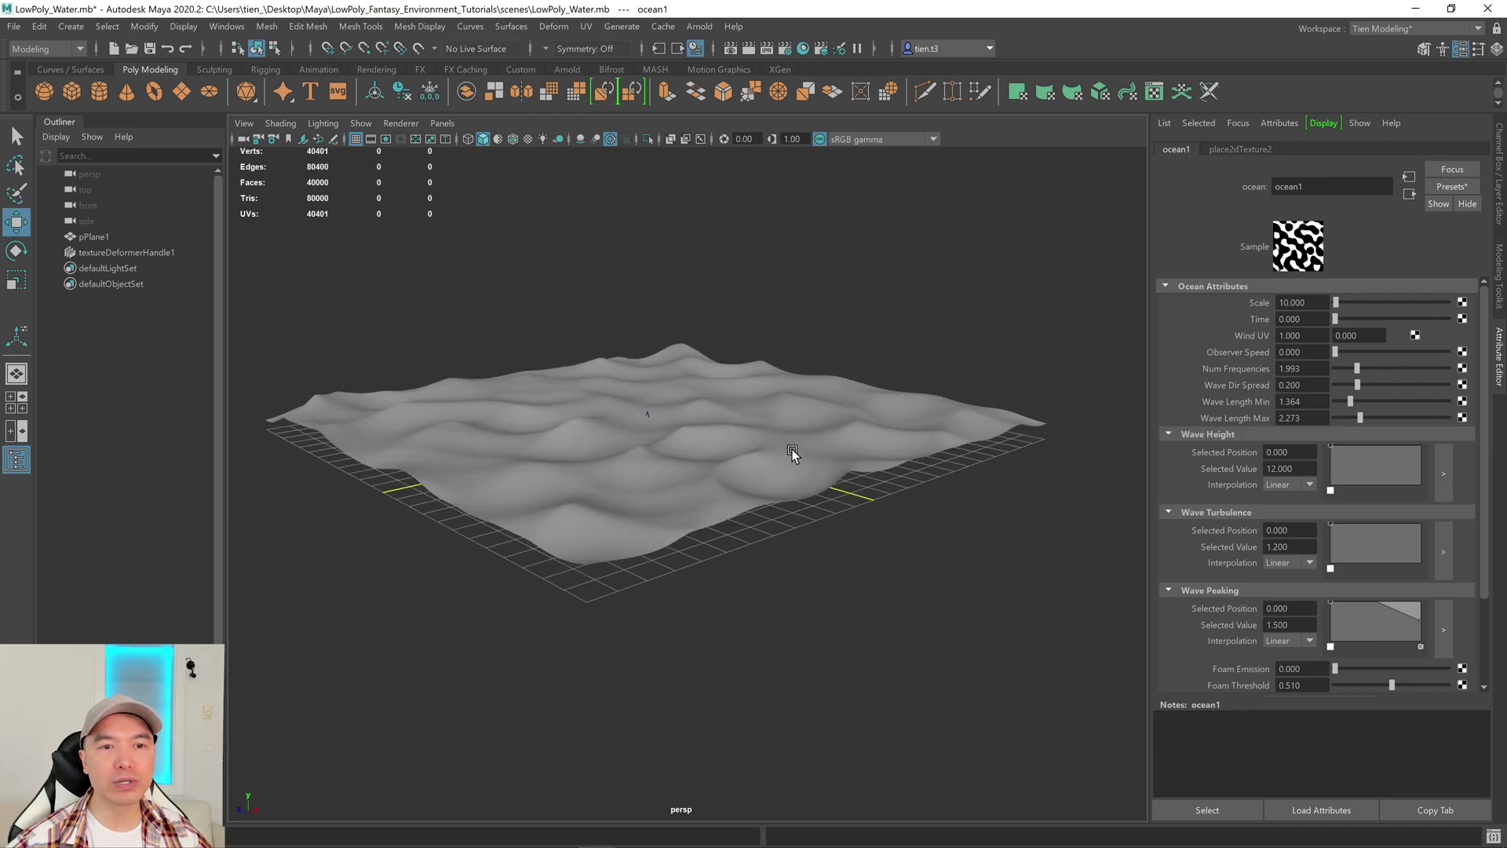
alt+drag(816, 369, 858, 376)
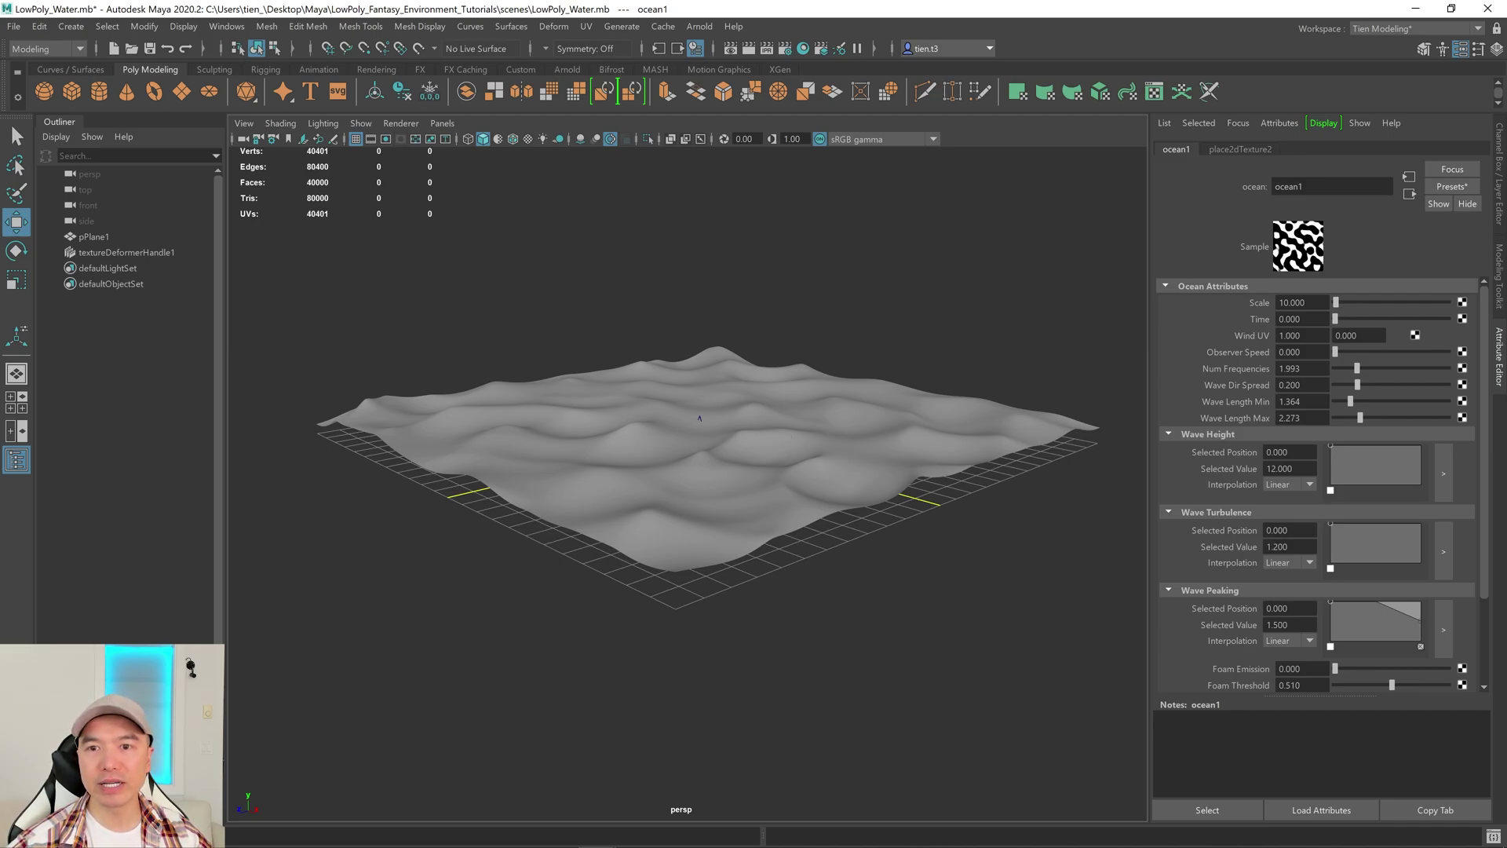
Step: Drive the ocean texture's Time attribute with the expression =frame/30
click(1302, 318)
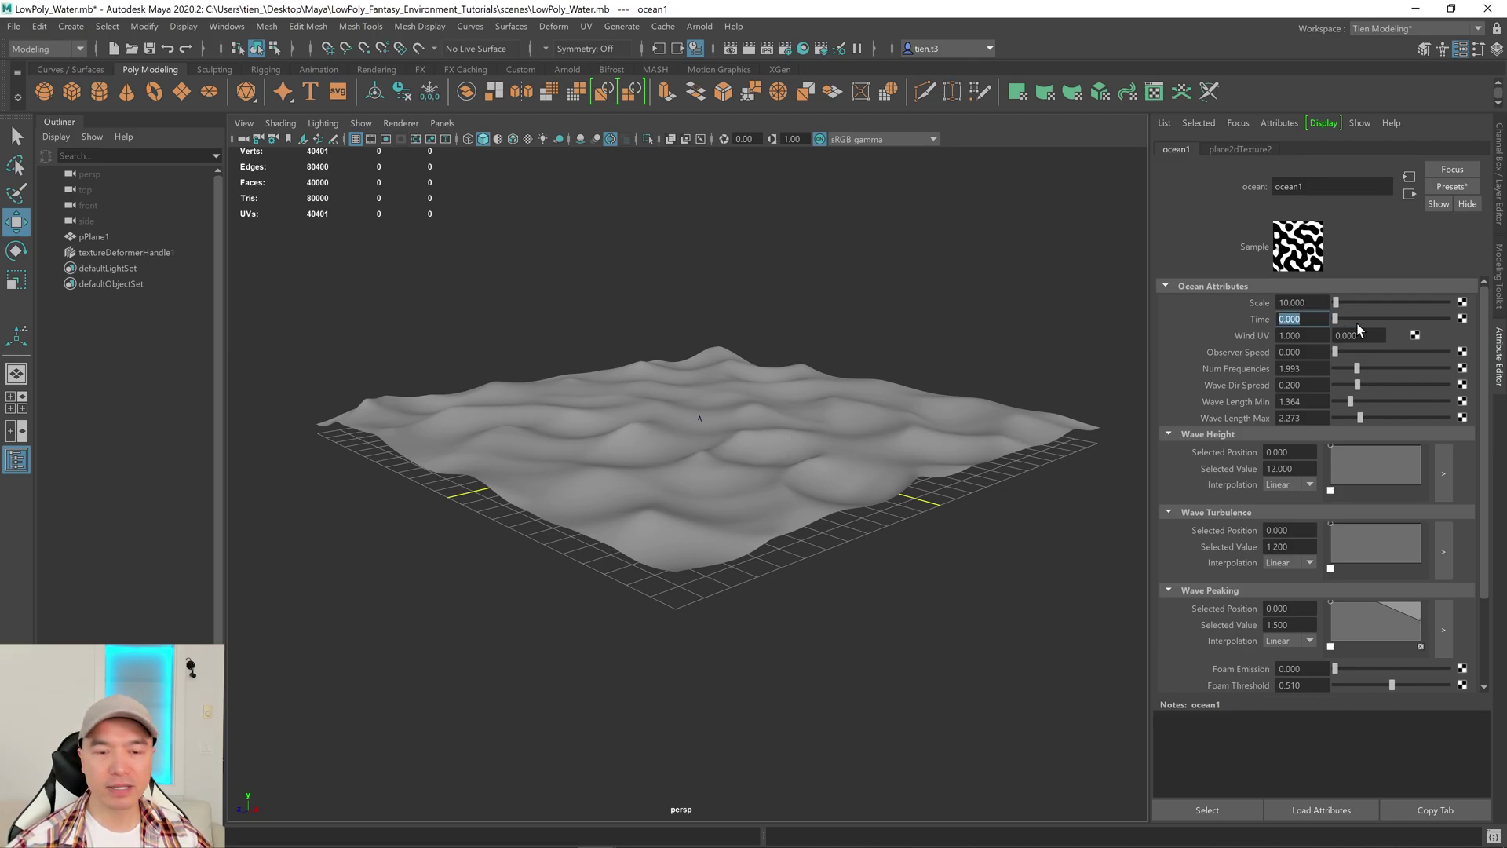
text(=)
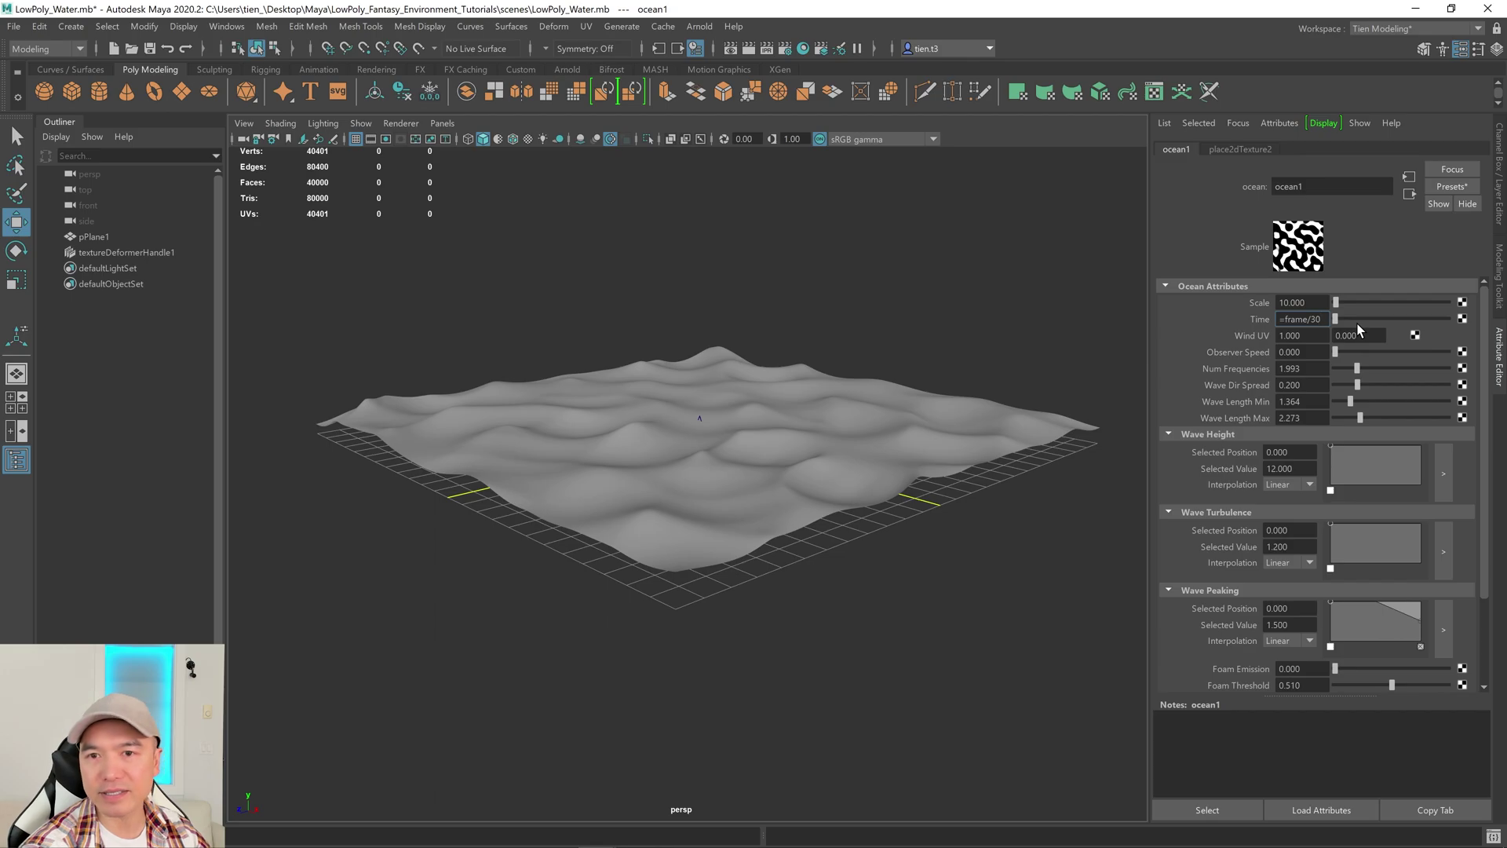
text(frame/30)
key(Return)
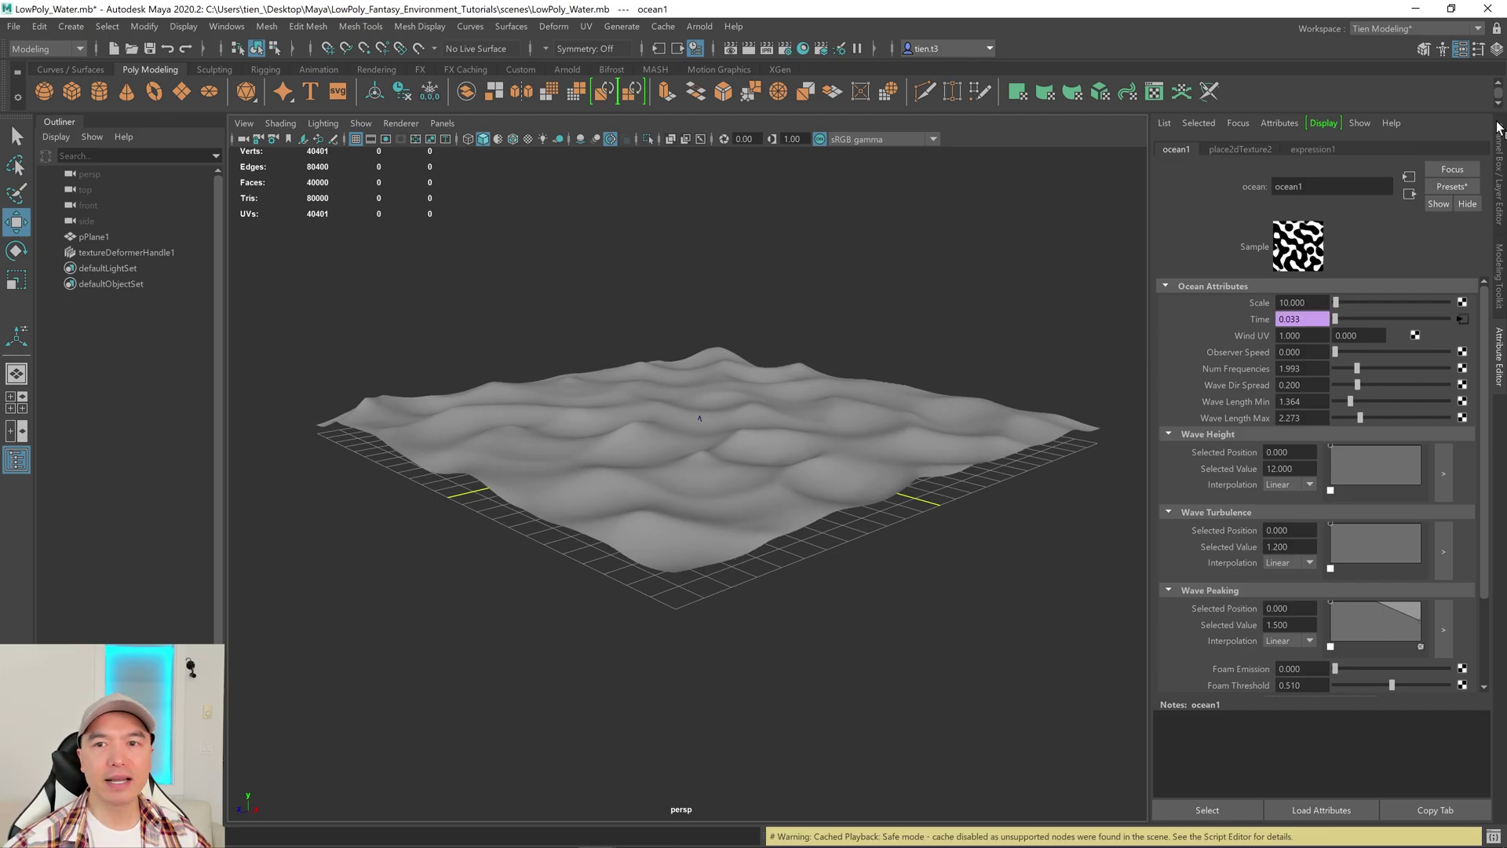
Step: Switch to the Maya Classic workspace and play the wave animation, stopping at frame 87
click(1373, 28)
click(1374, 58)
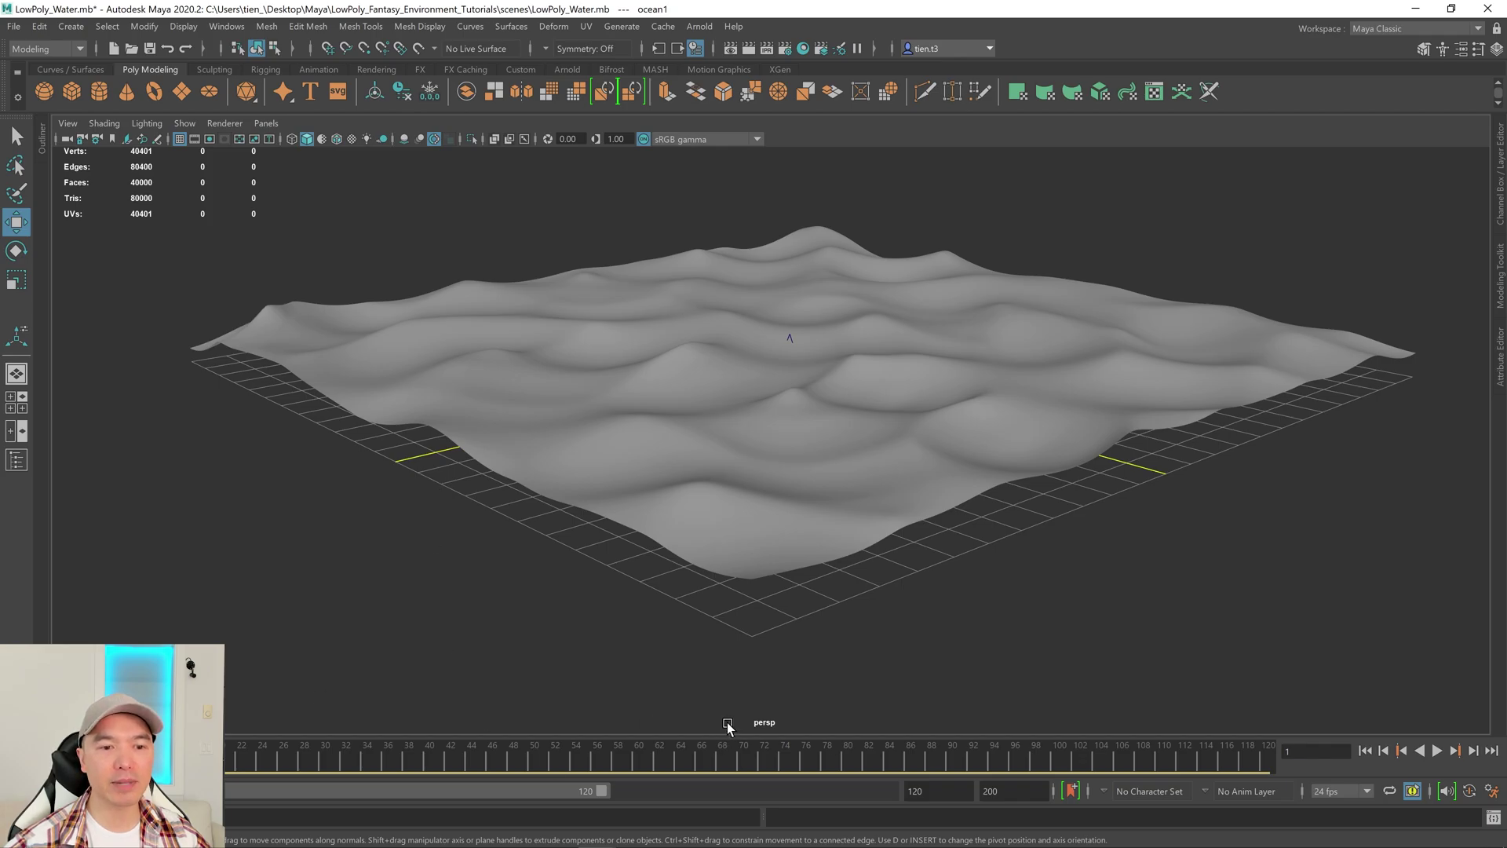
click(1438, 750)
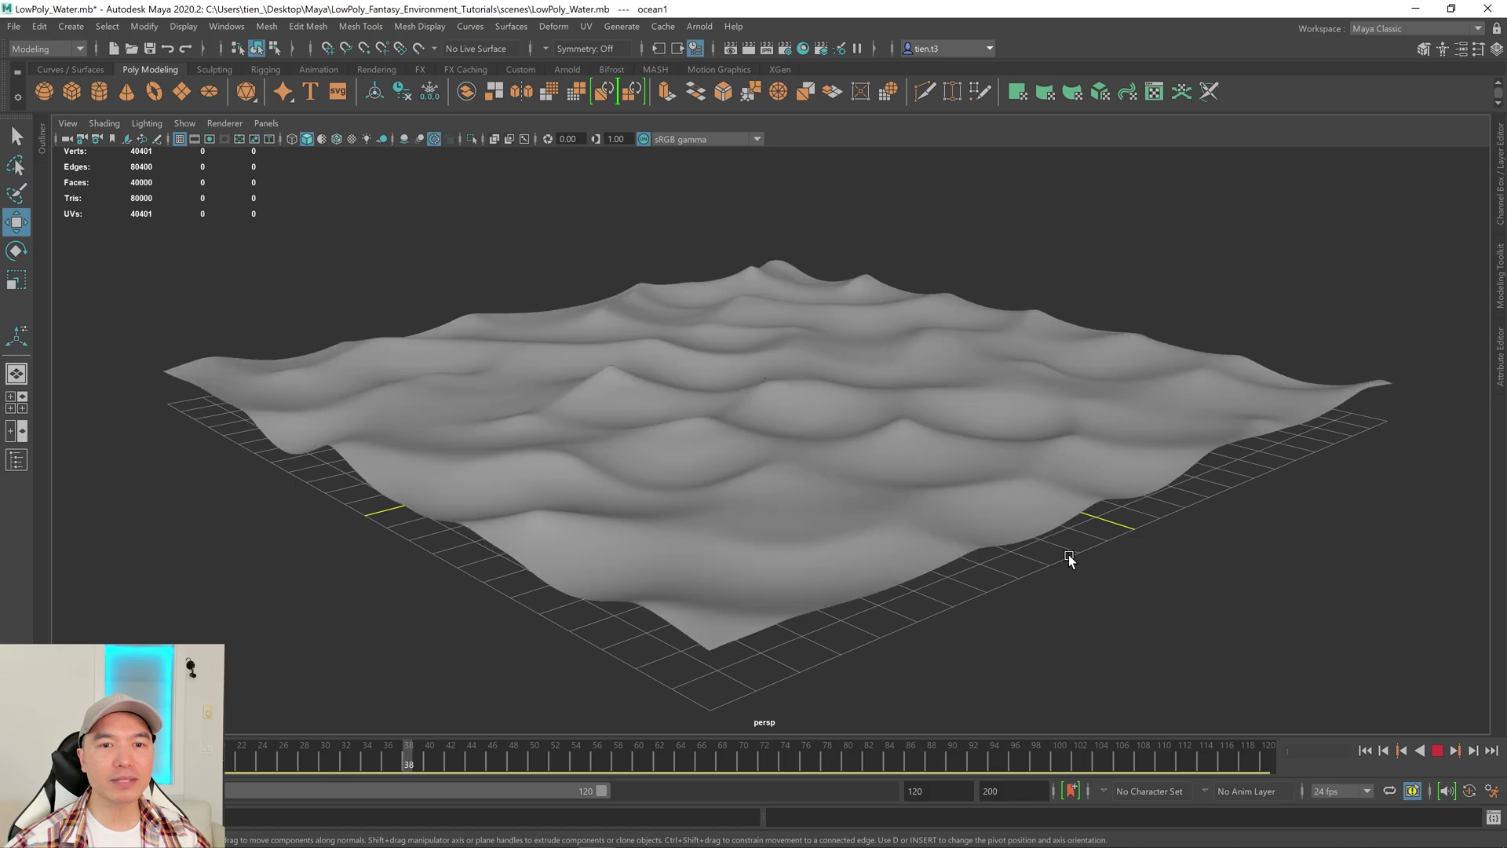
scroll(1068, 559, down, 2)
scroll(988, 586, up, 5)
scroll(991, 584, down, 5)
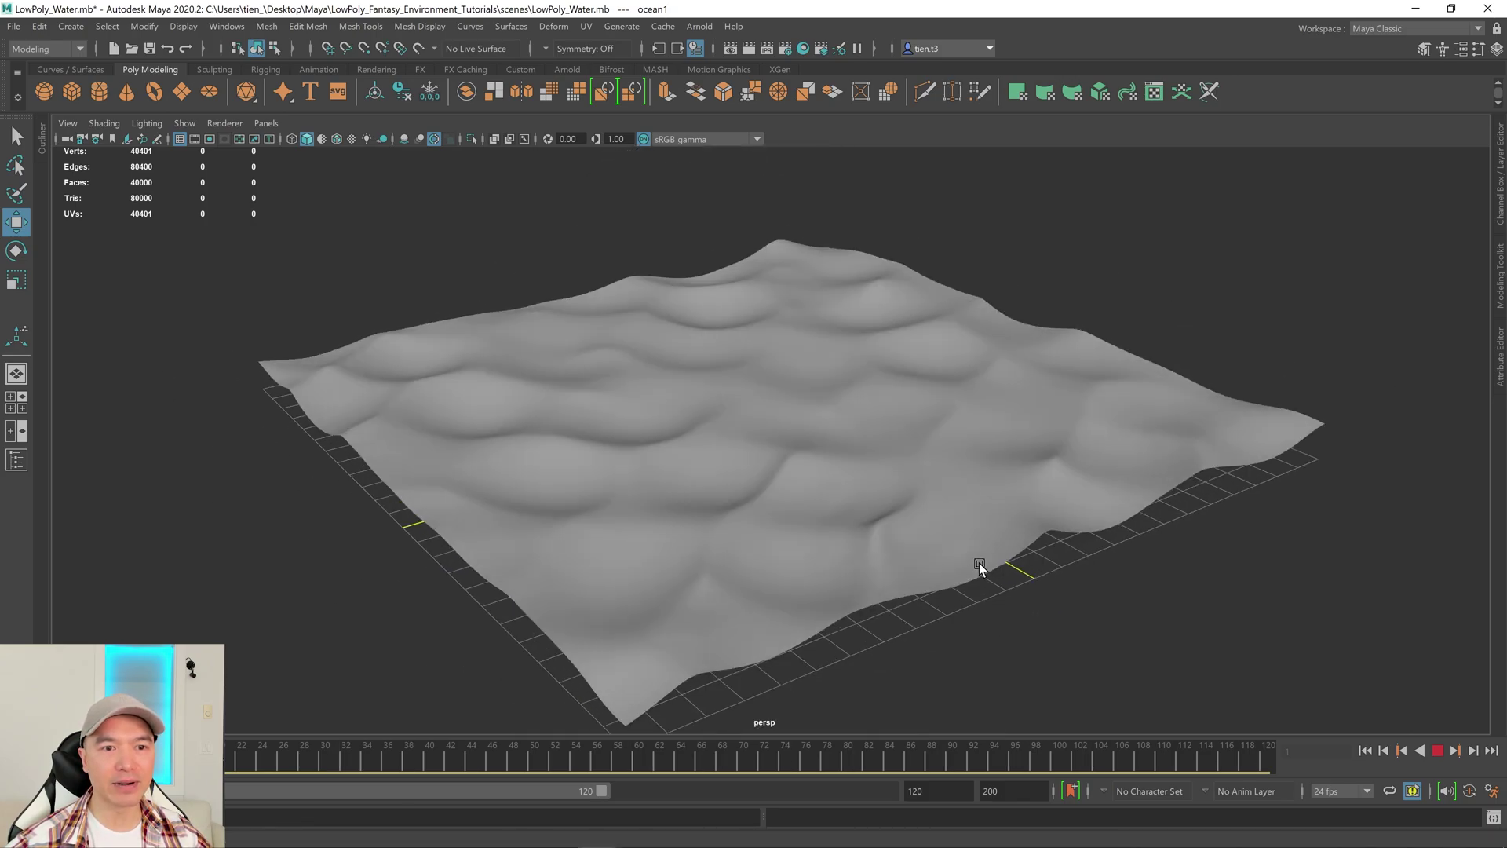
click(1437, 751)
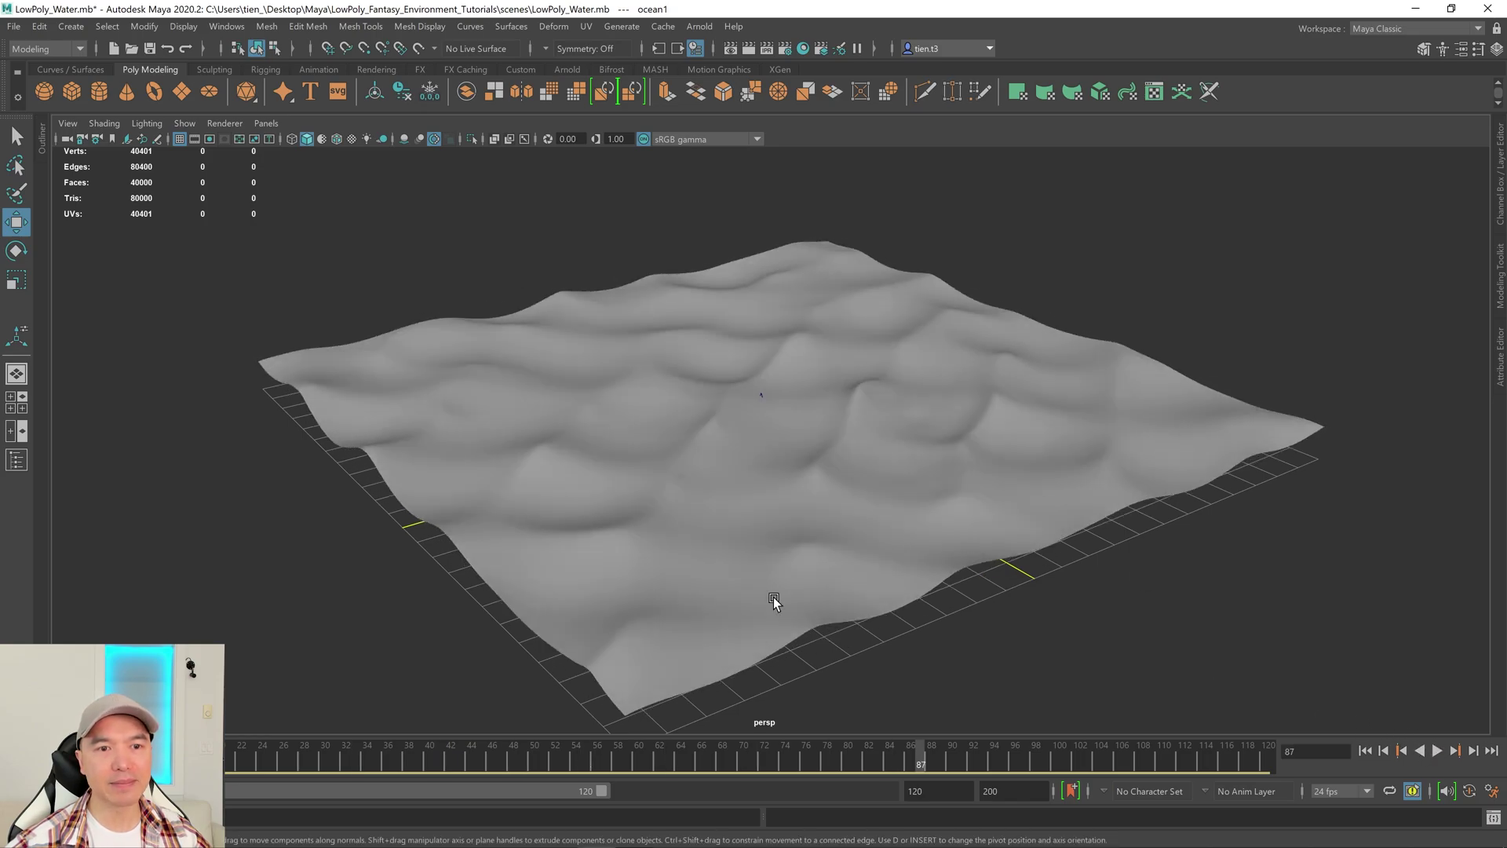
Step: Select the wavy plane and review its texture deformer and ocean texture attributes
click(856, 448)
click(1499, 362)
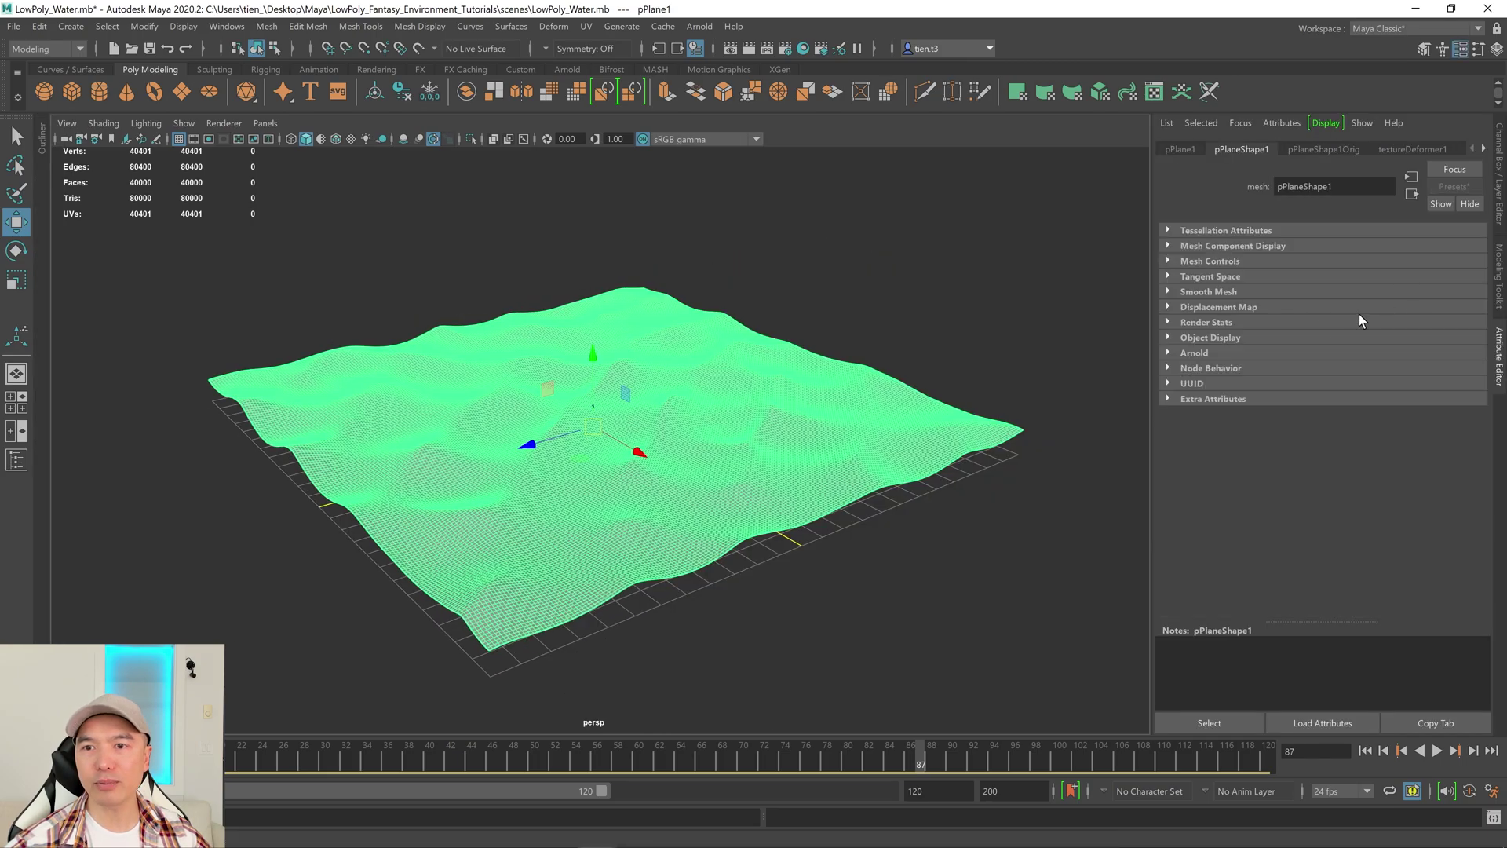
scroll(1311, 145, down, 3)
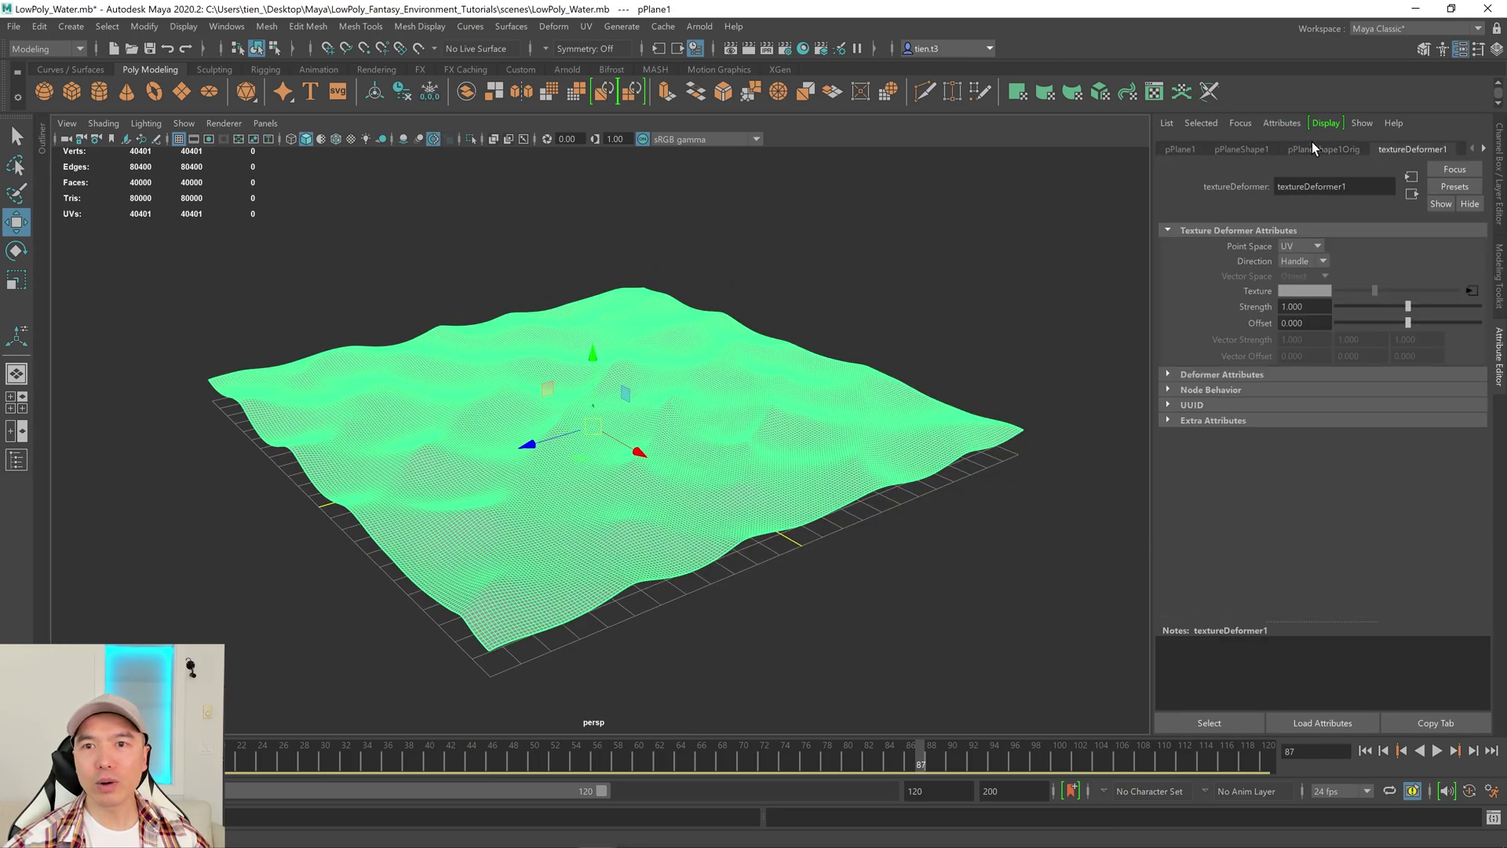
scroll(1349, 153, down, 1)
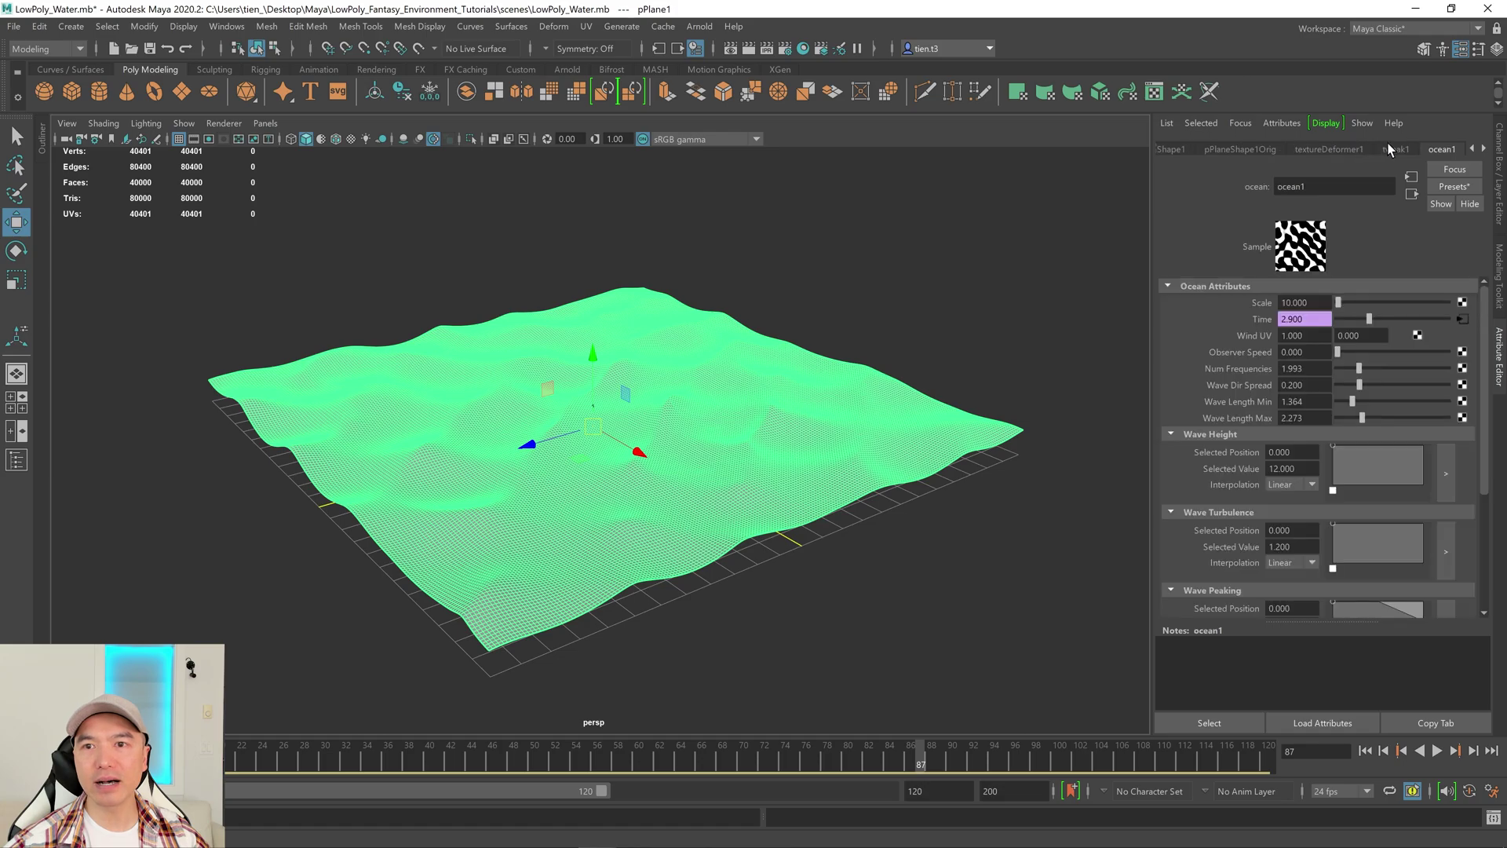
alt+drag(780, 413, 904, 421)
alt+drag(521, 441, 542, 431)
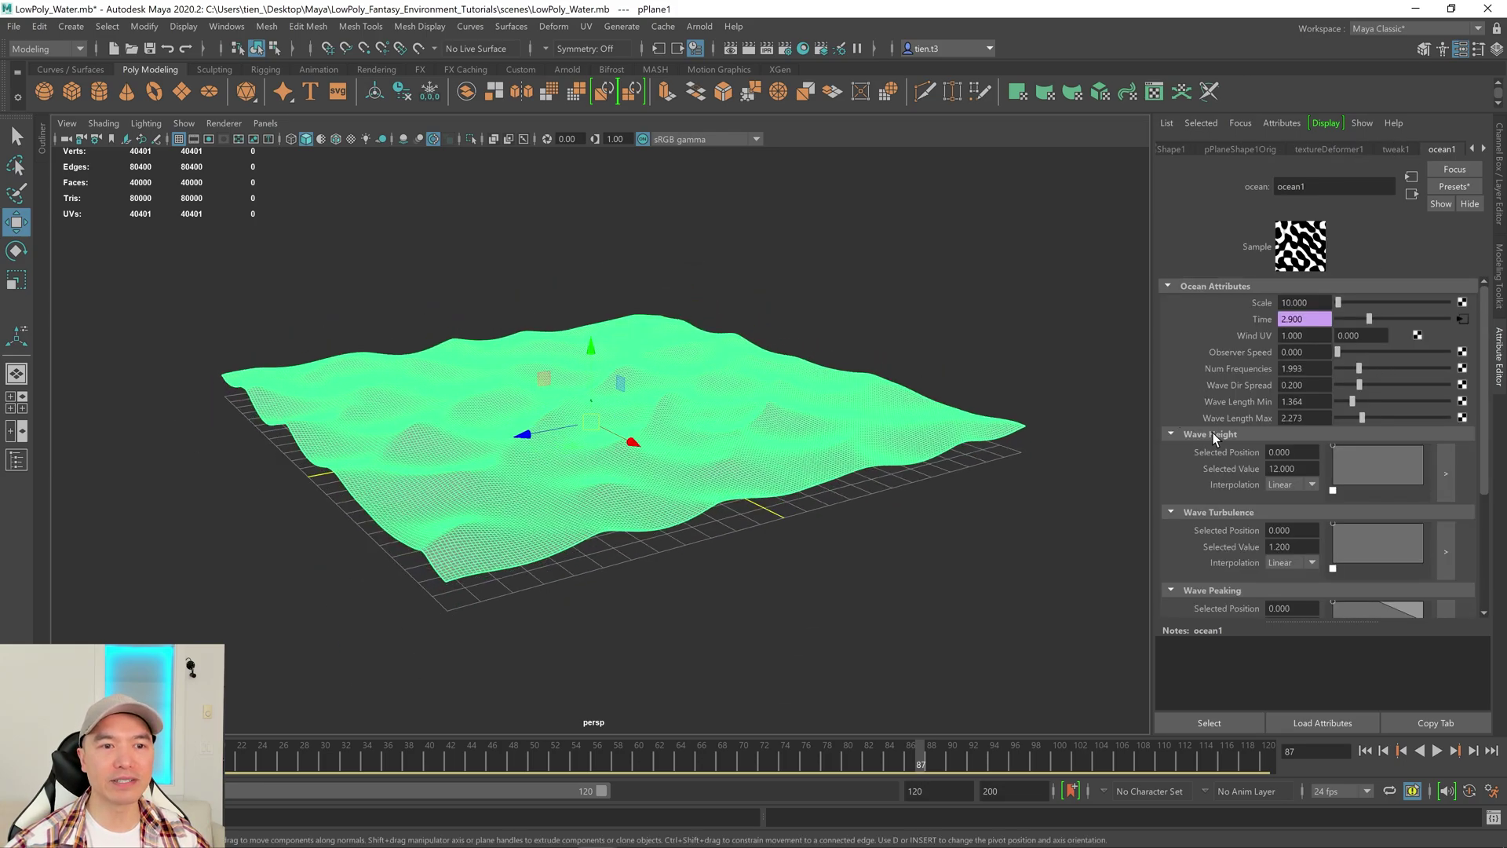
alt+drag(379, 537, 482, 553)
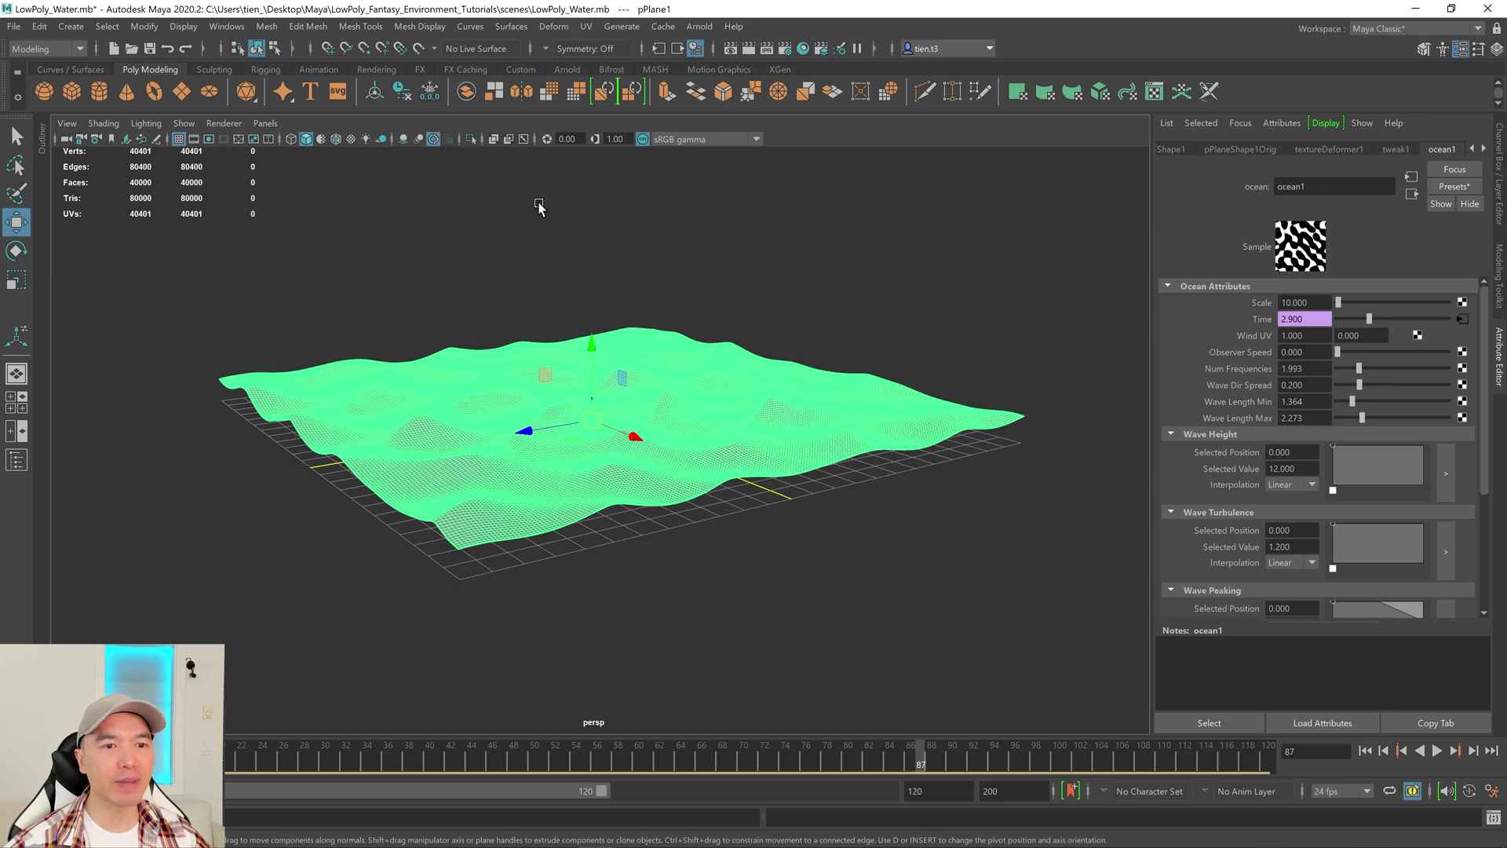
Step: Delete the plane's construction history and triangulate its mesh
click(402, 93)
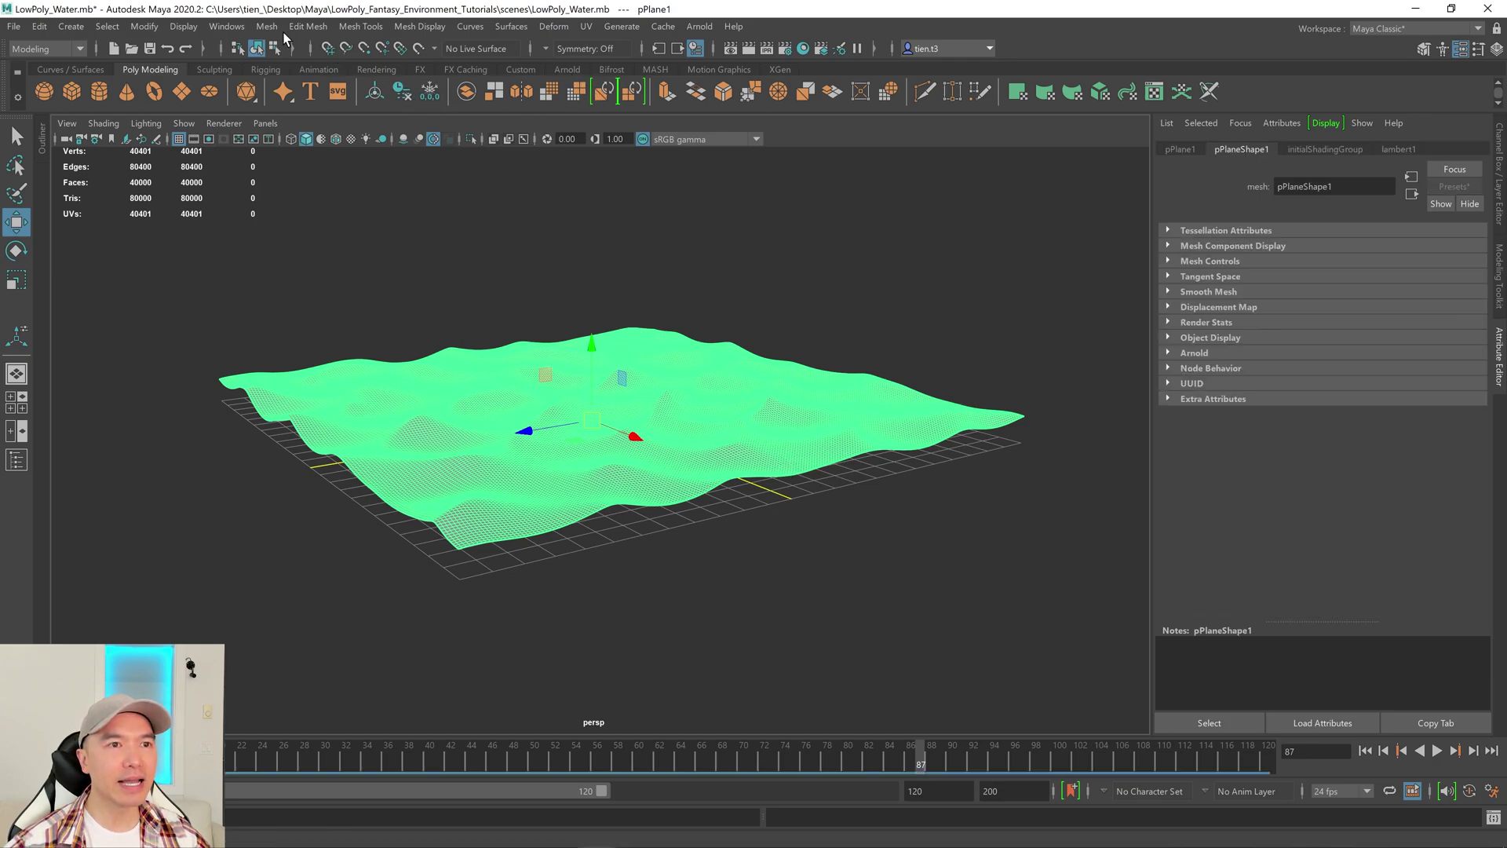
click(267, 28)
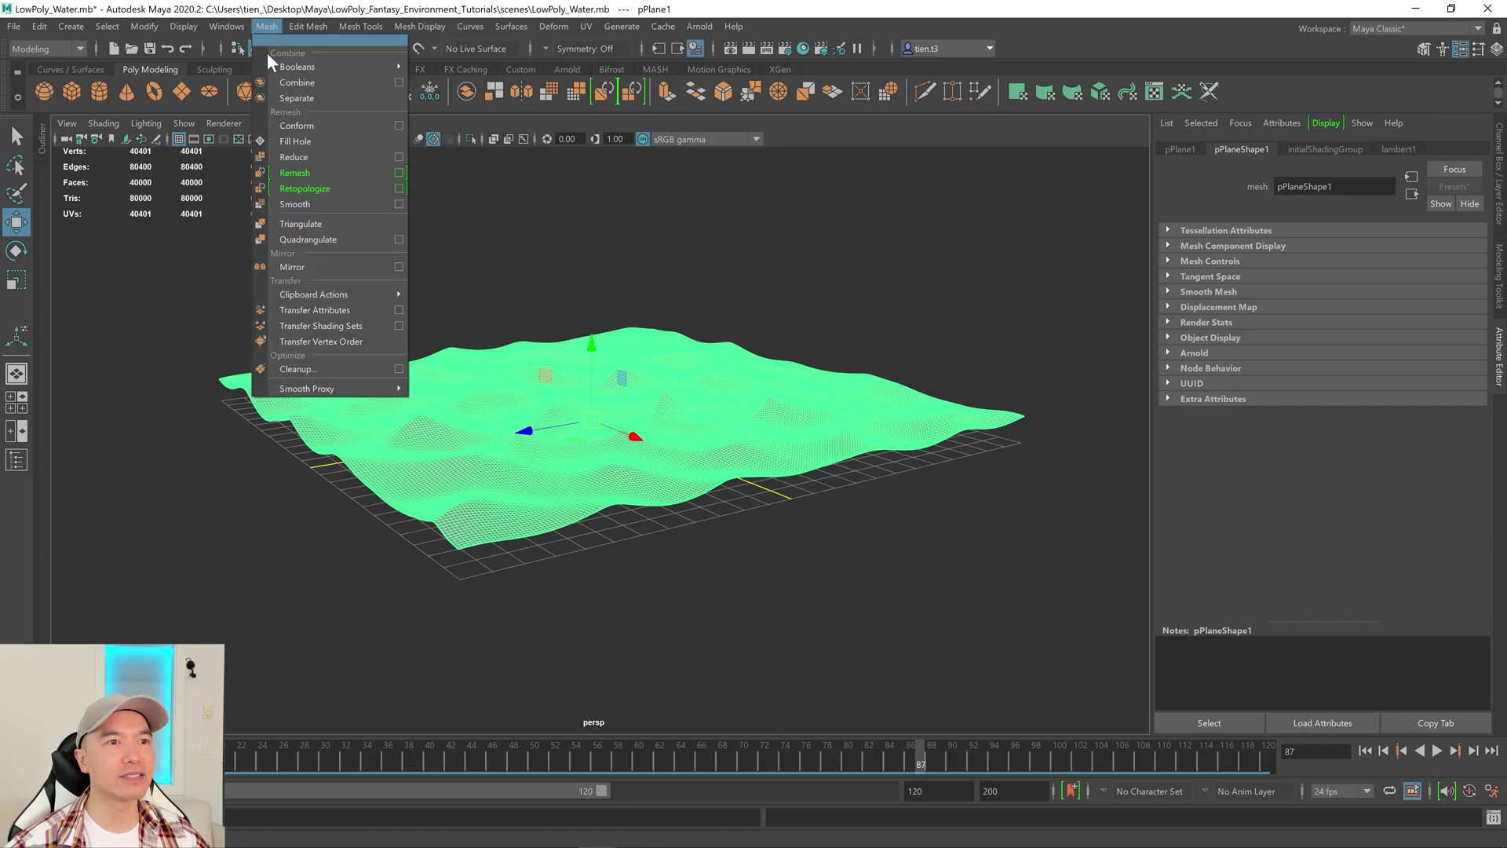
click(313, 224)
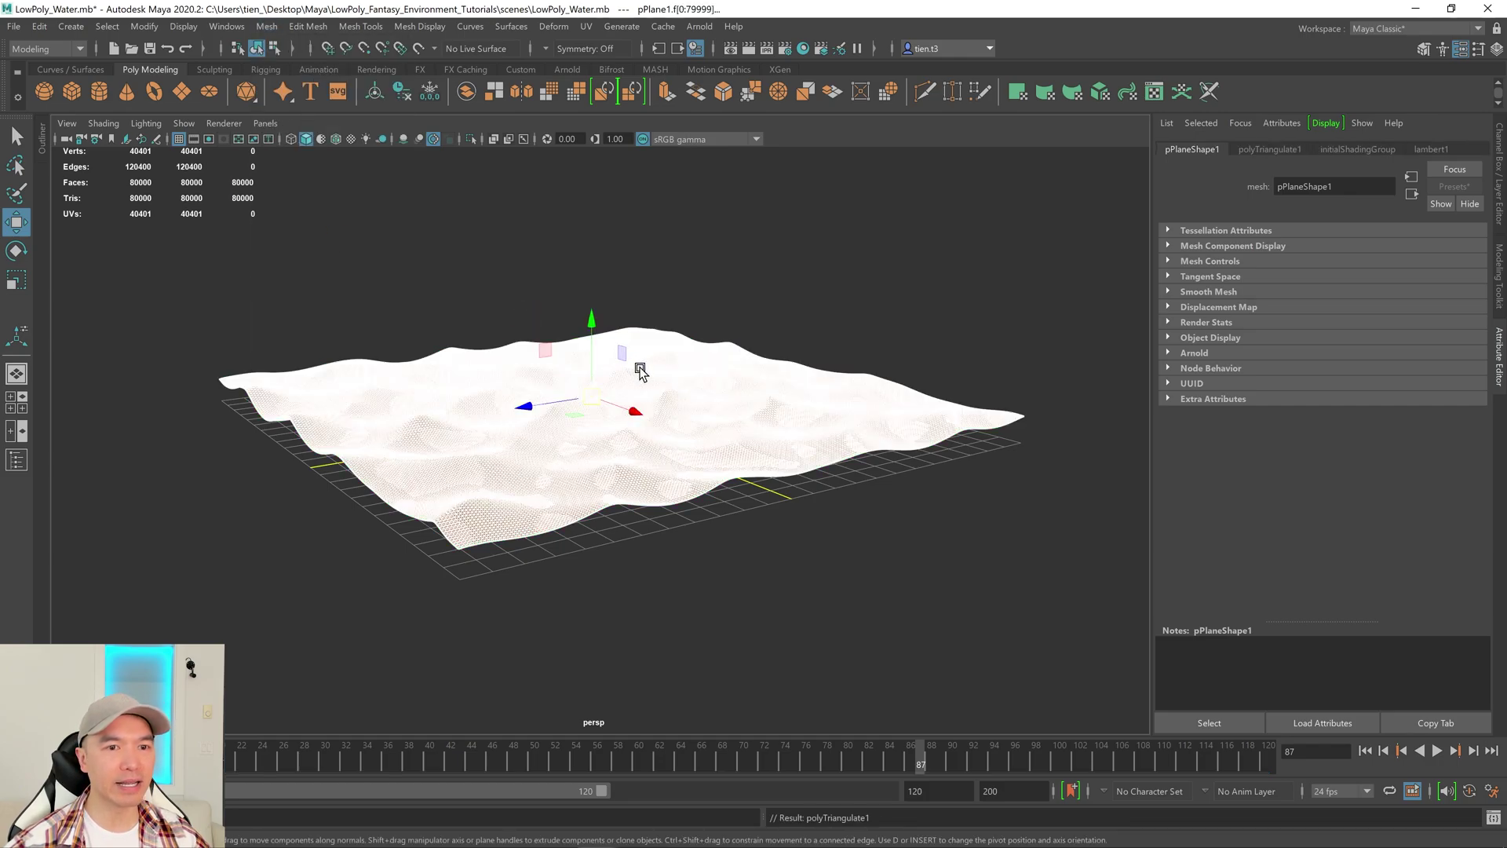
Step: Harden all edges of the triangulated wave mesh to give it faceted shading
scroll(628, 404, up, 5)
scroll(628, 404, up, 3)
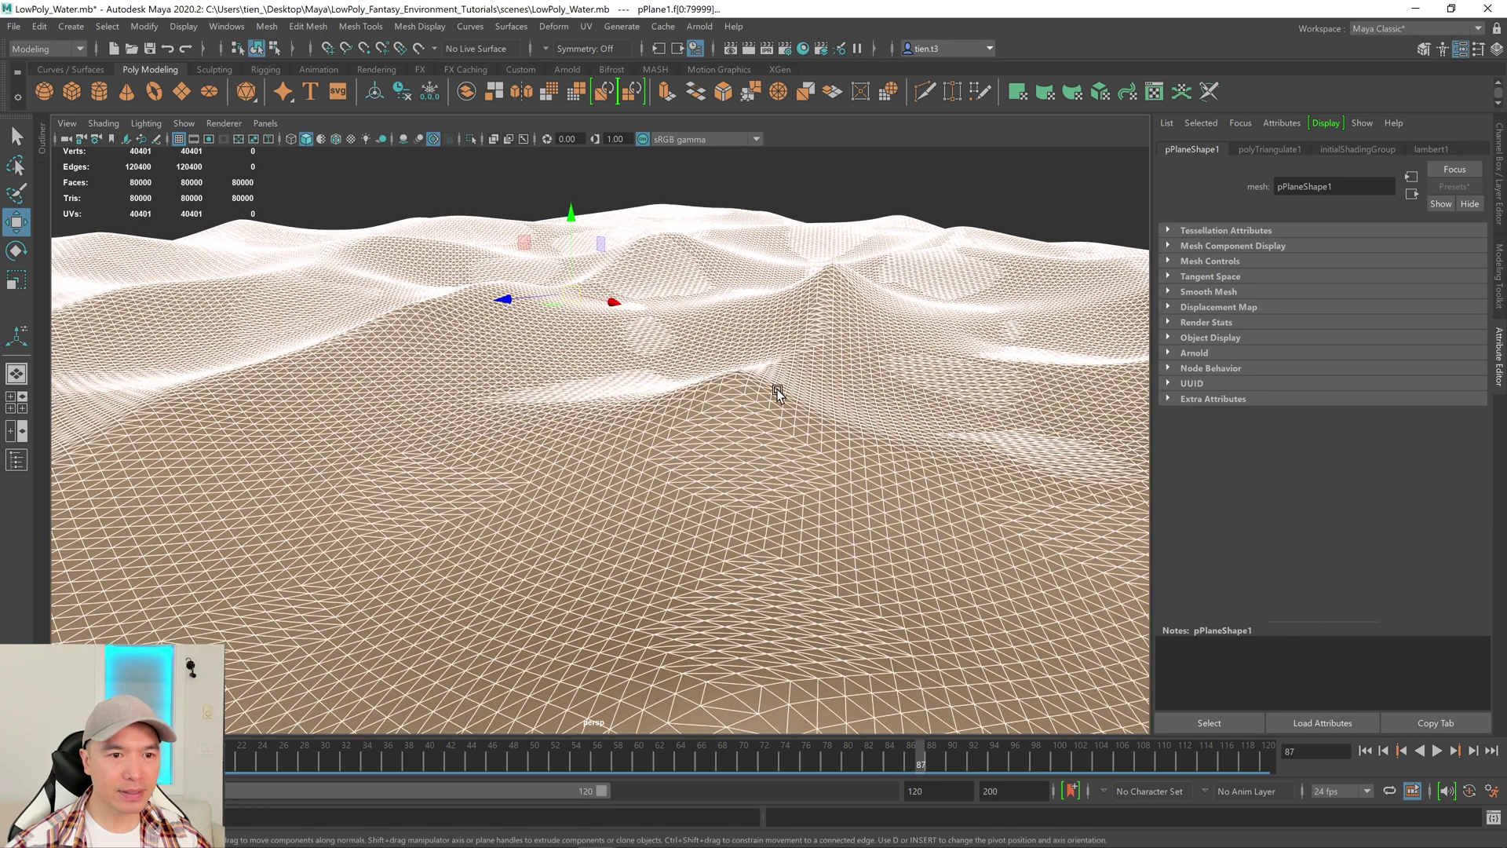
click(413, 27)
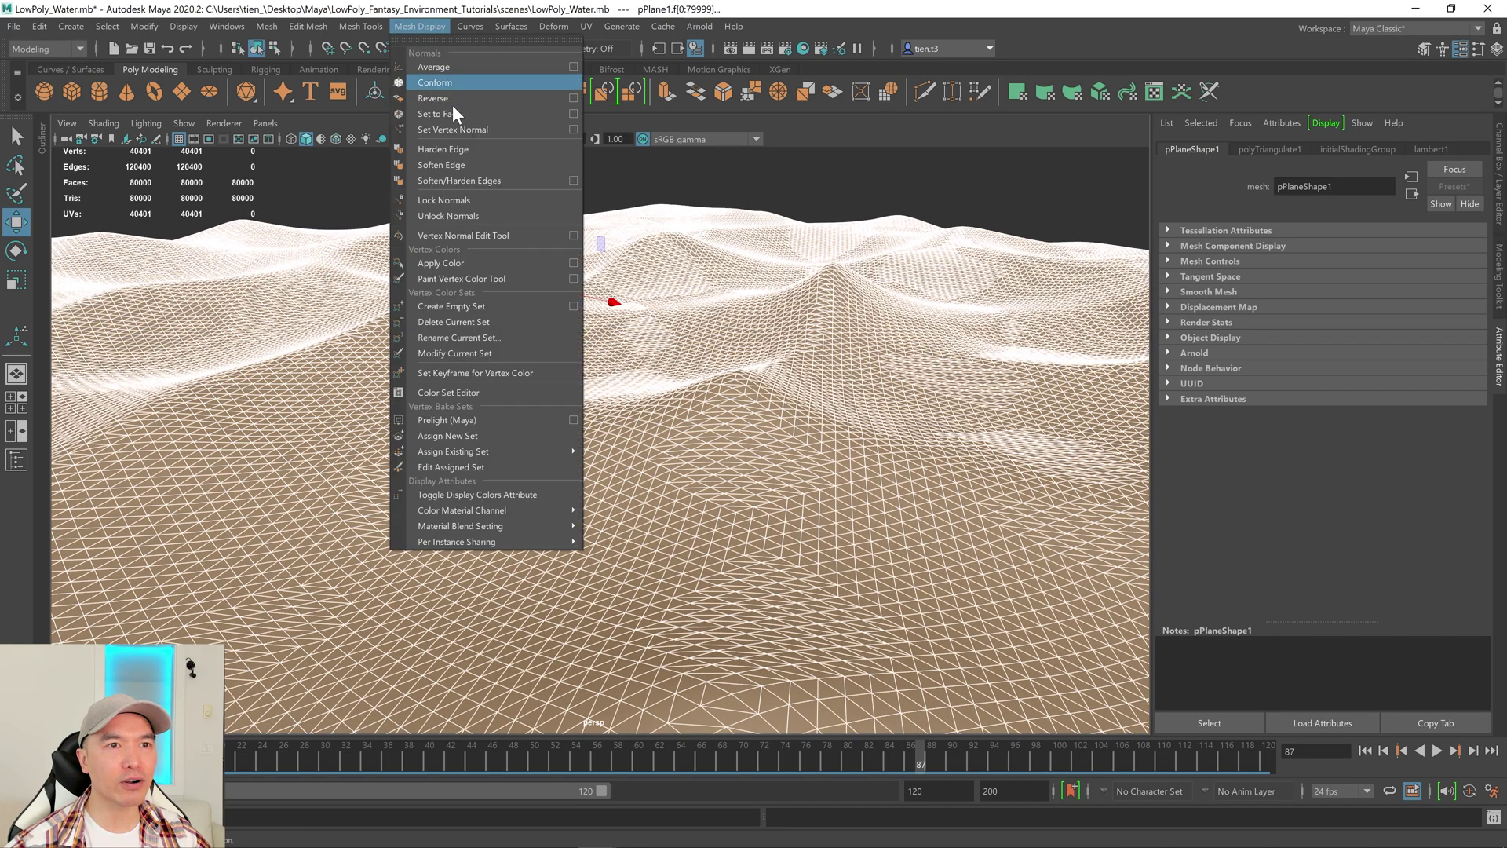
click(451, 149)
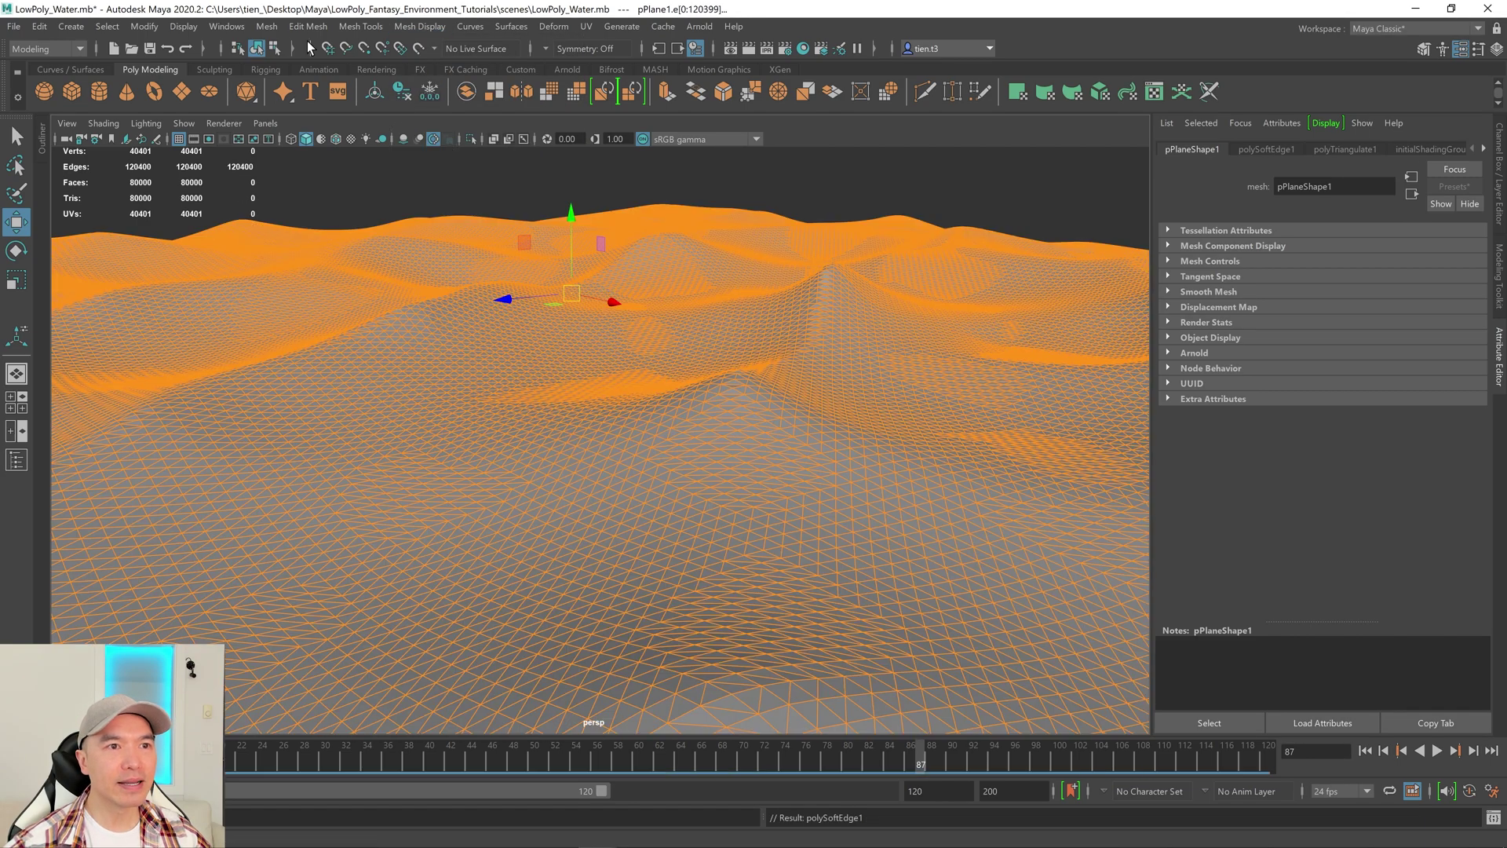
scroll(687, 267, down, 2)
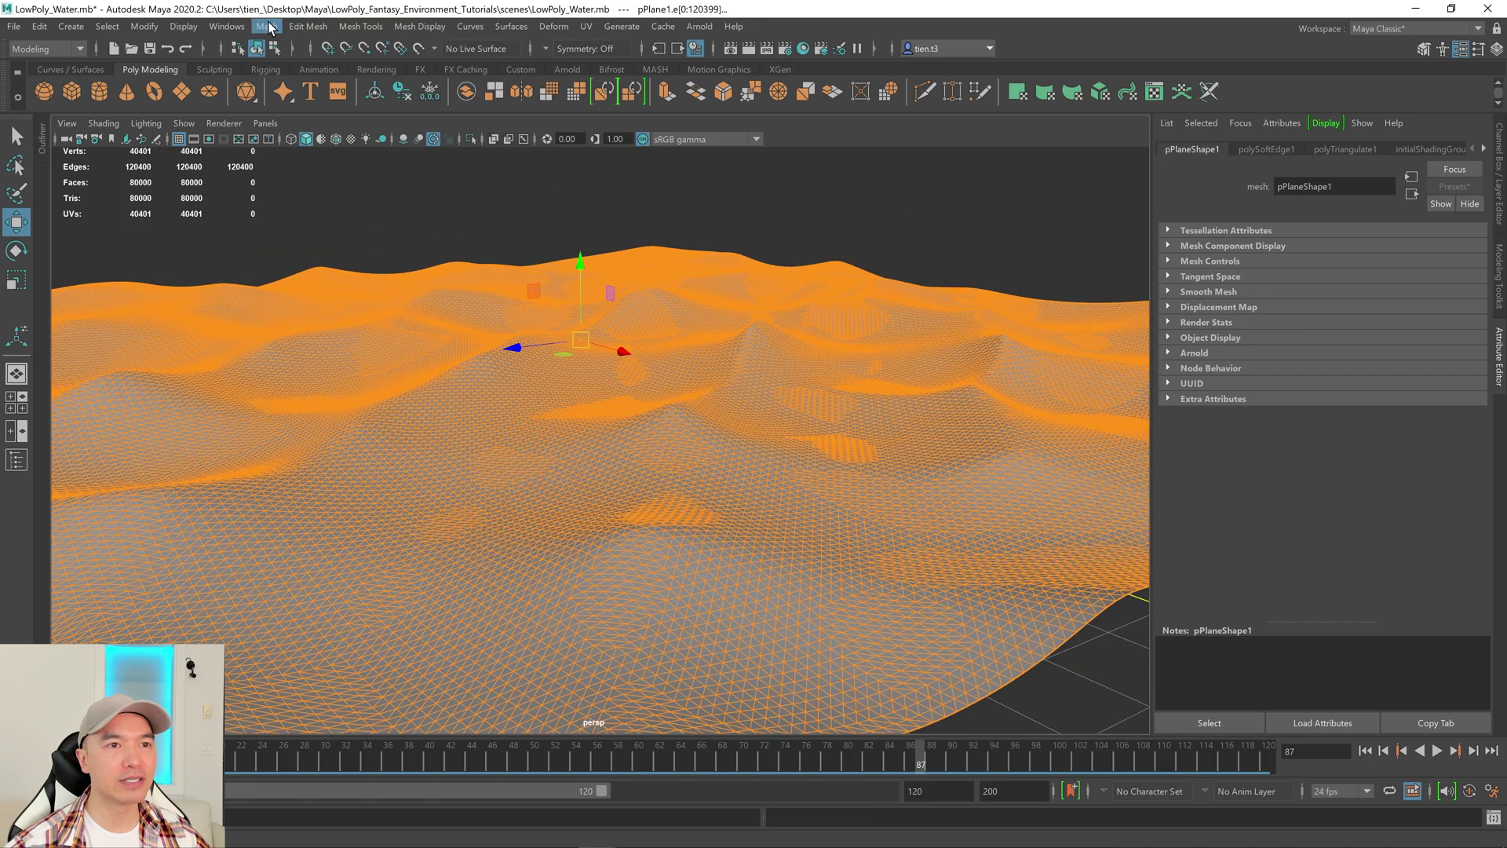
Step: Reduce the wave mesh's polygons with the Percentage method, setting the reduction to 90
click(267, 27)
click(304, 155)
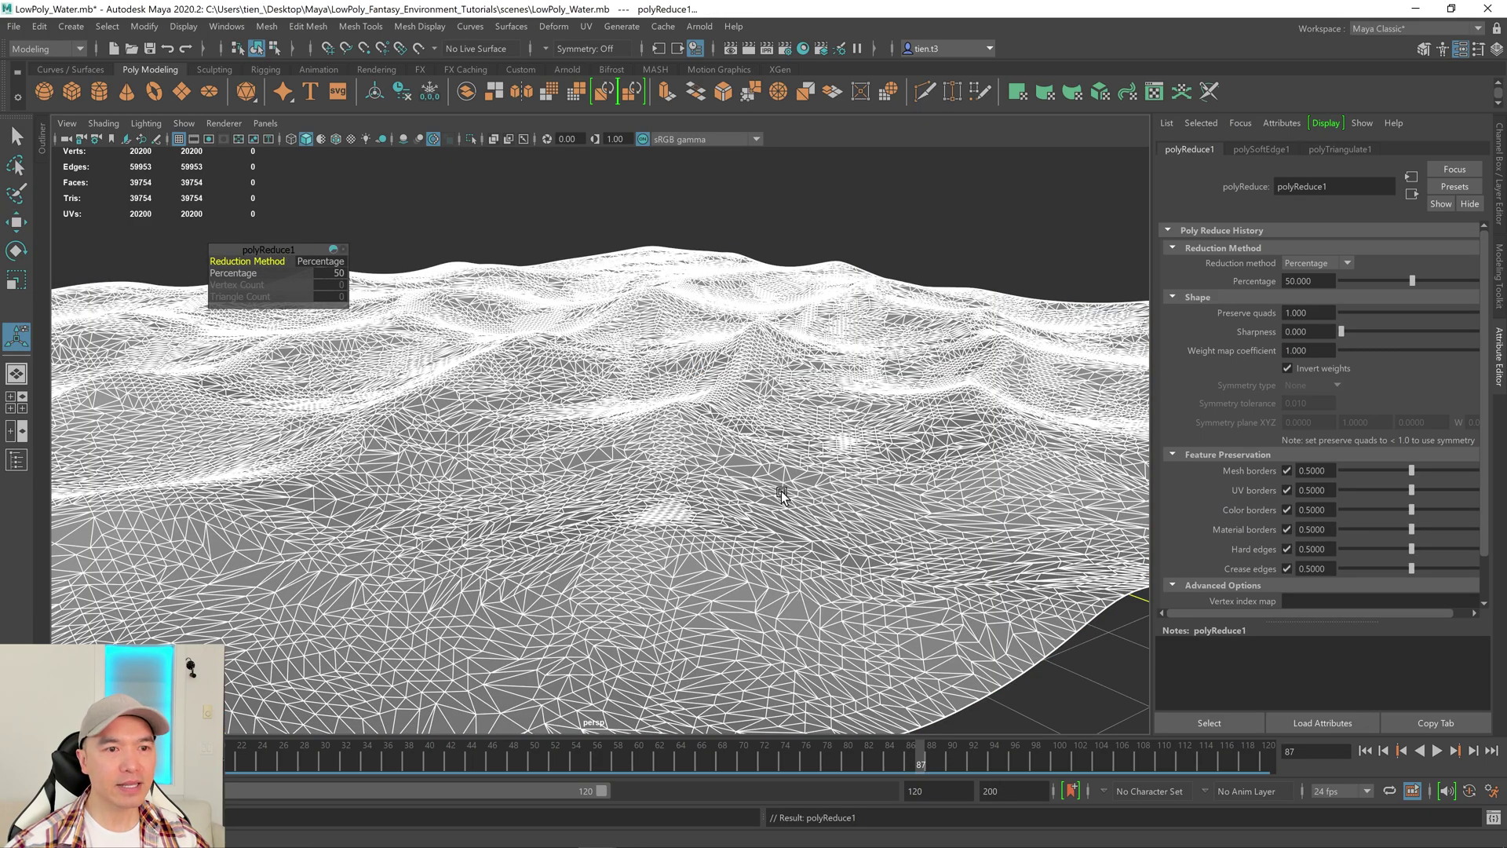
click(336, 274)
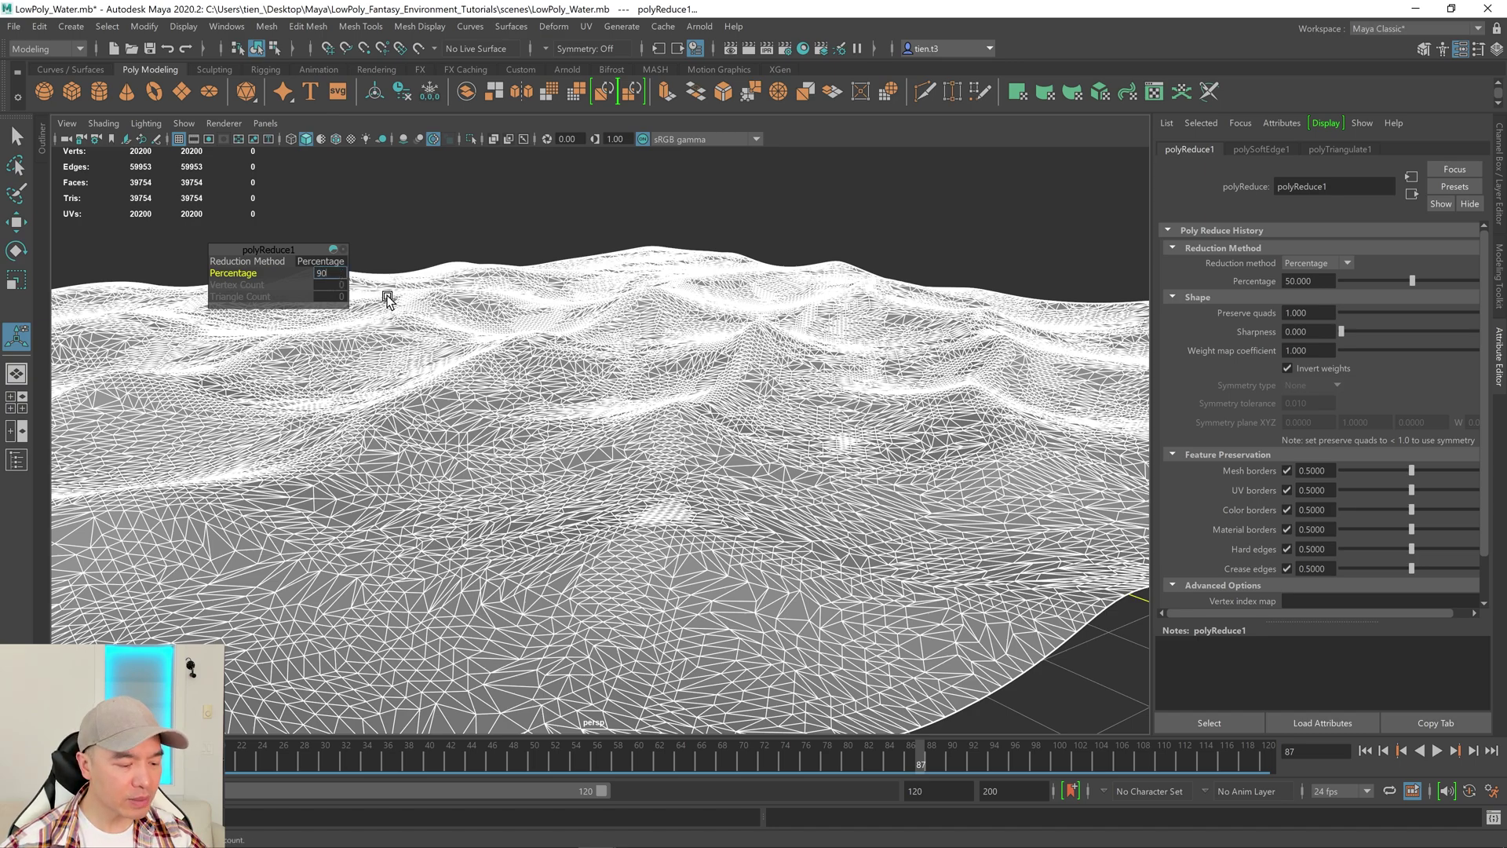
text(90)
key(Return)
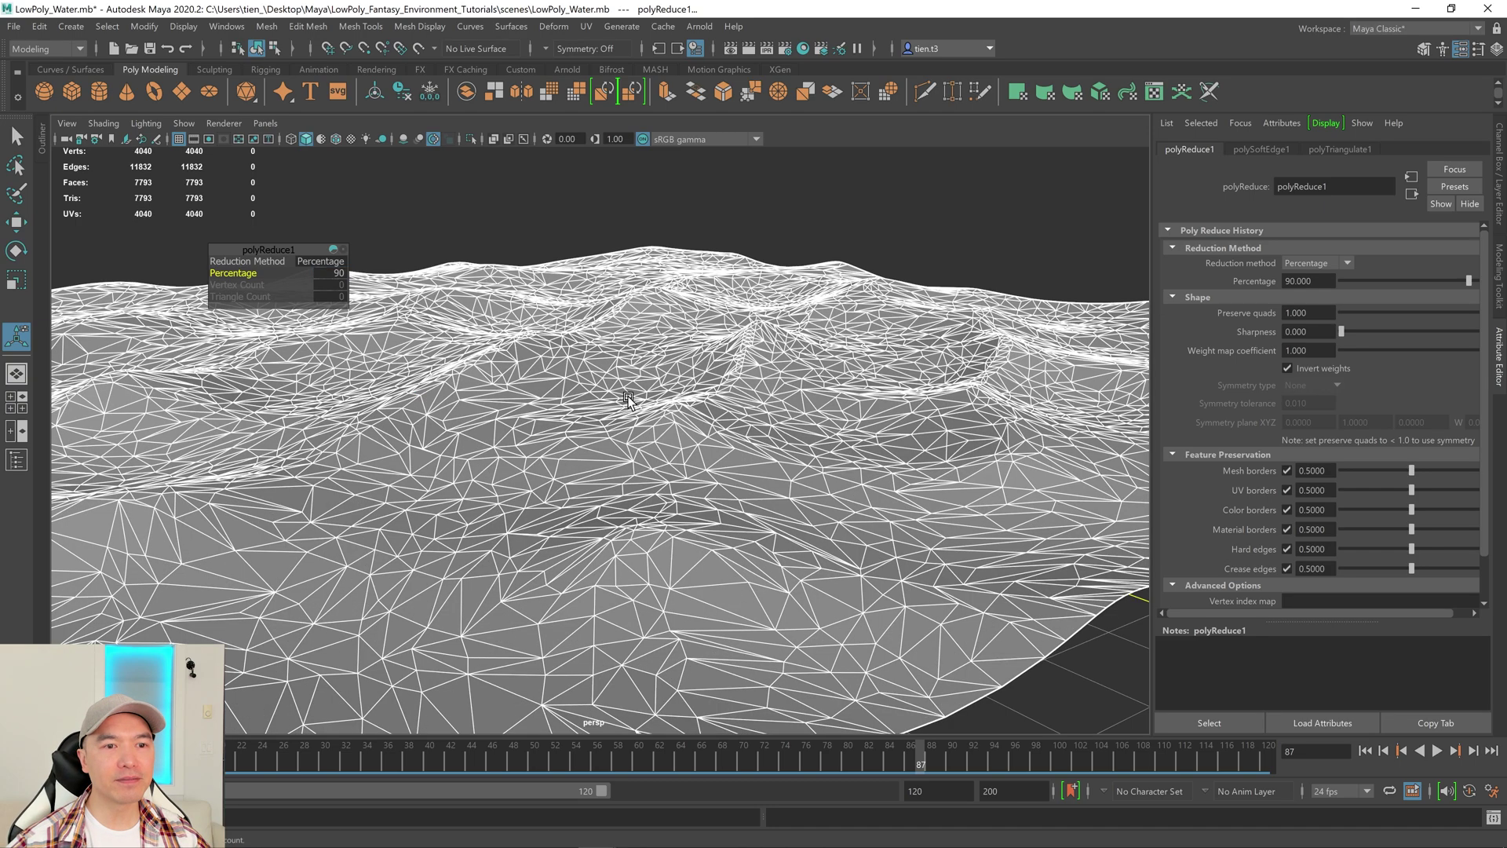
Step: Clear the wave mesh's construction history and reduce its polygons a second time by about 90.2 percent
scroll(507, 408, down, 4)
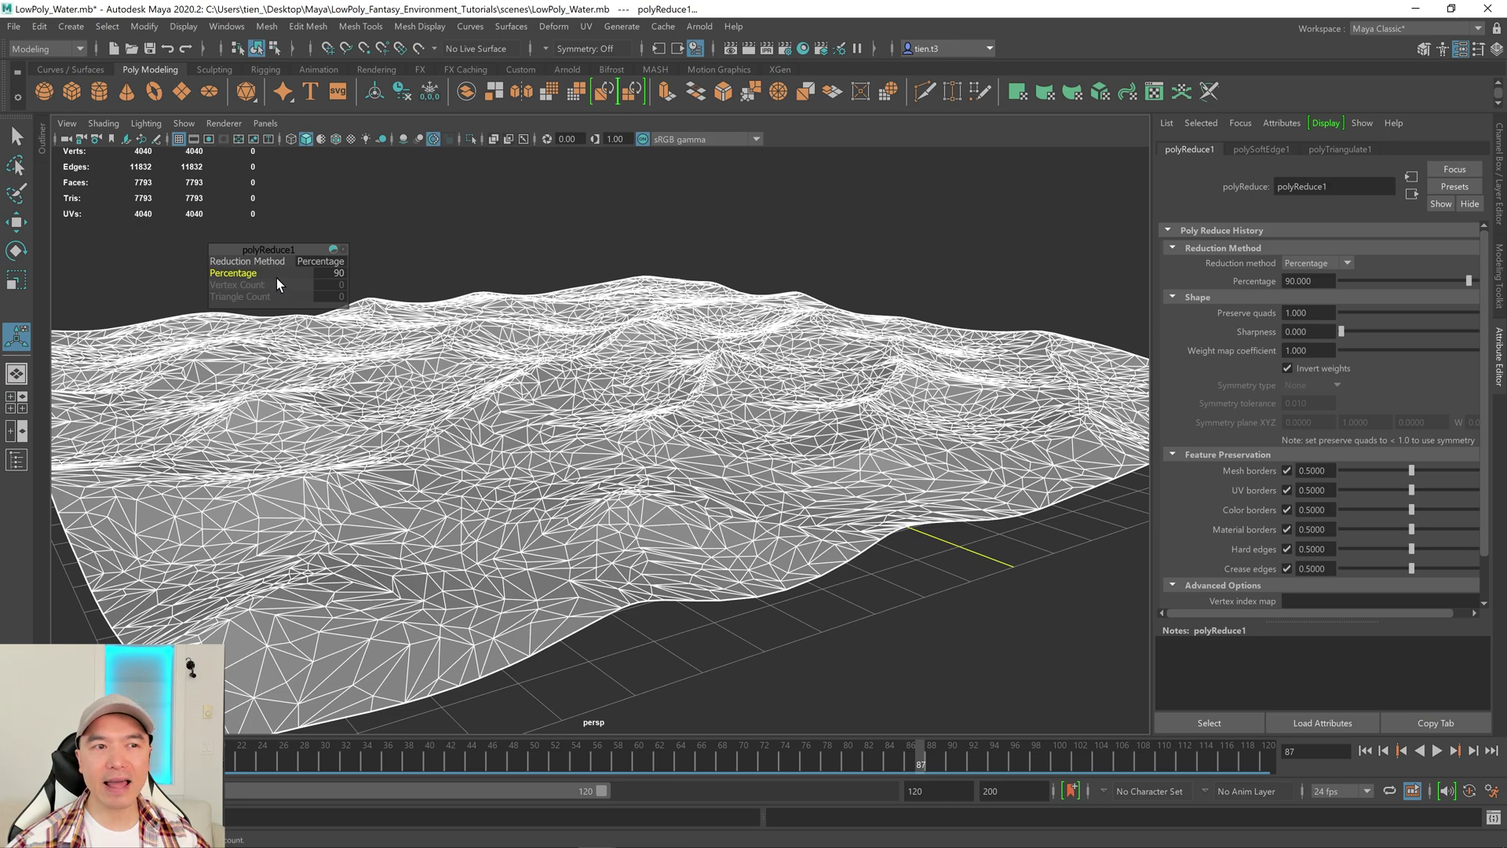
click(595, 402)
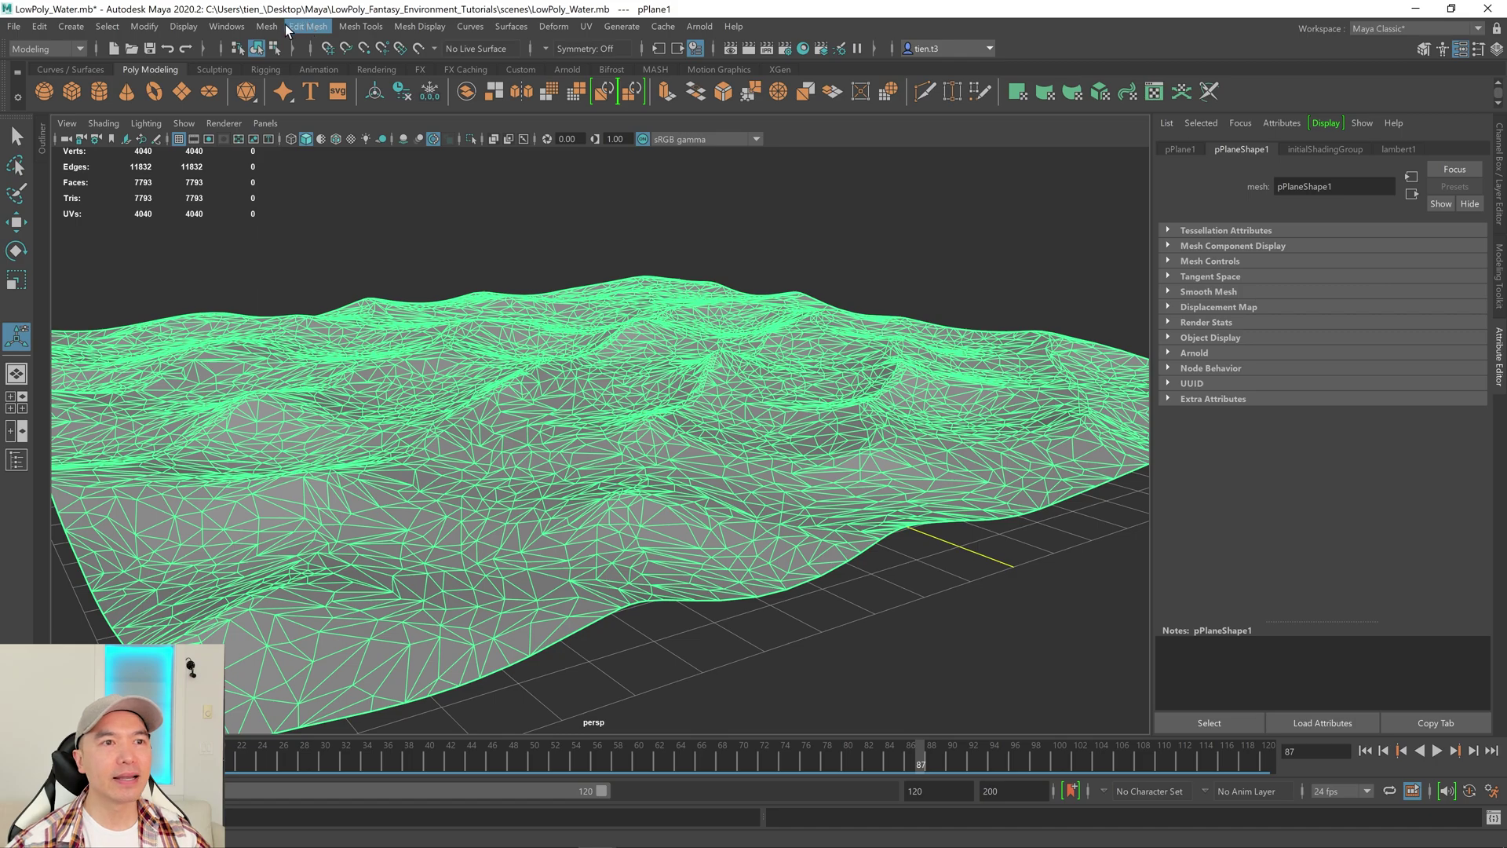
click(267, 26)
click(294, 157)
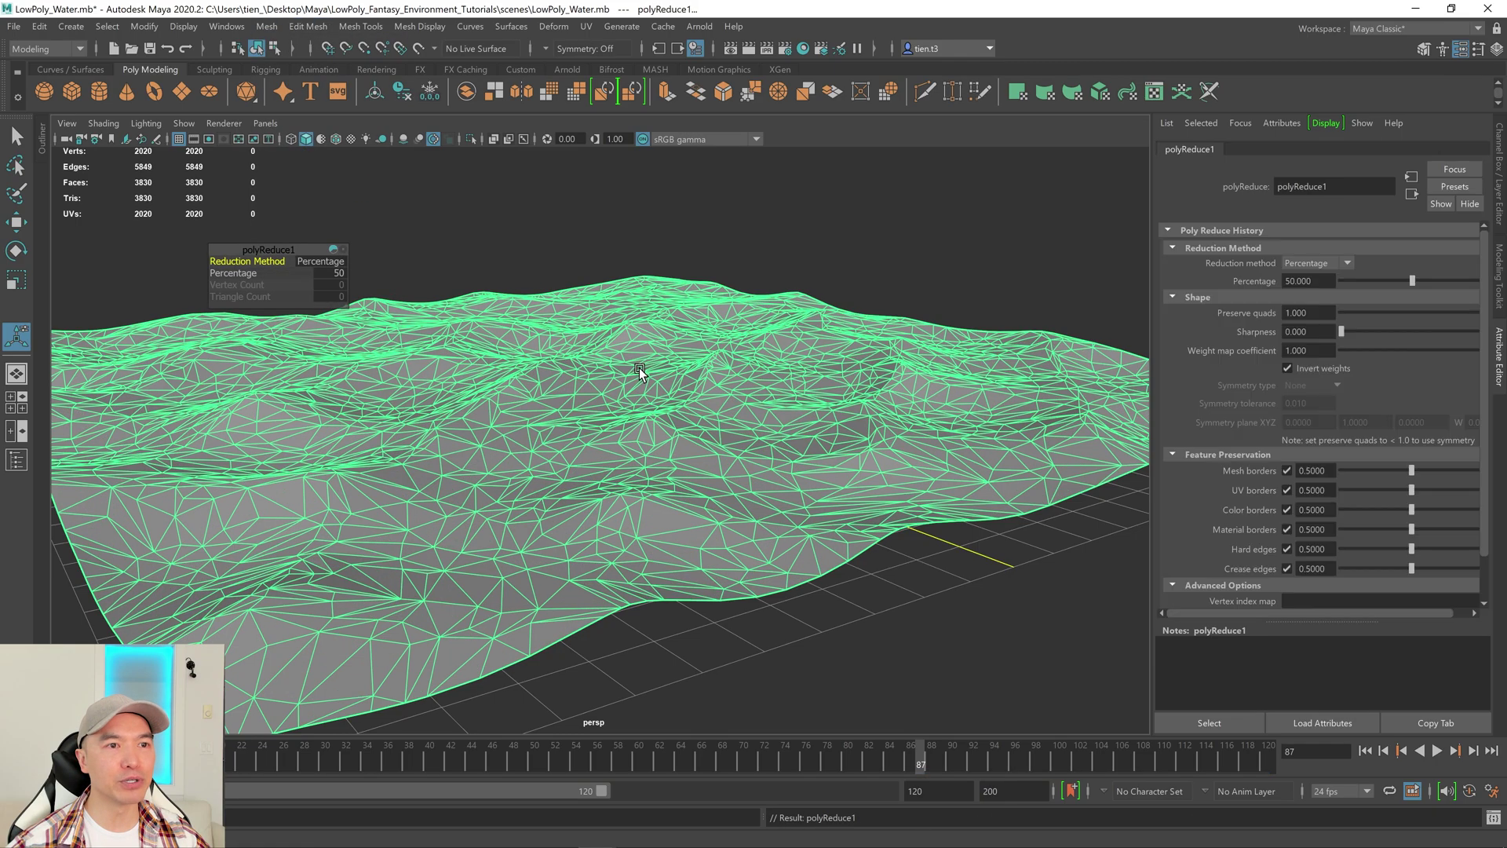
drag(241, 272, 541, 367)
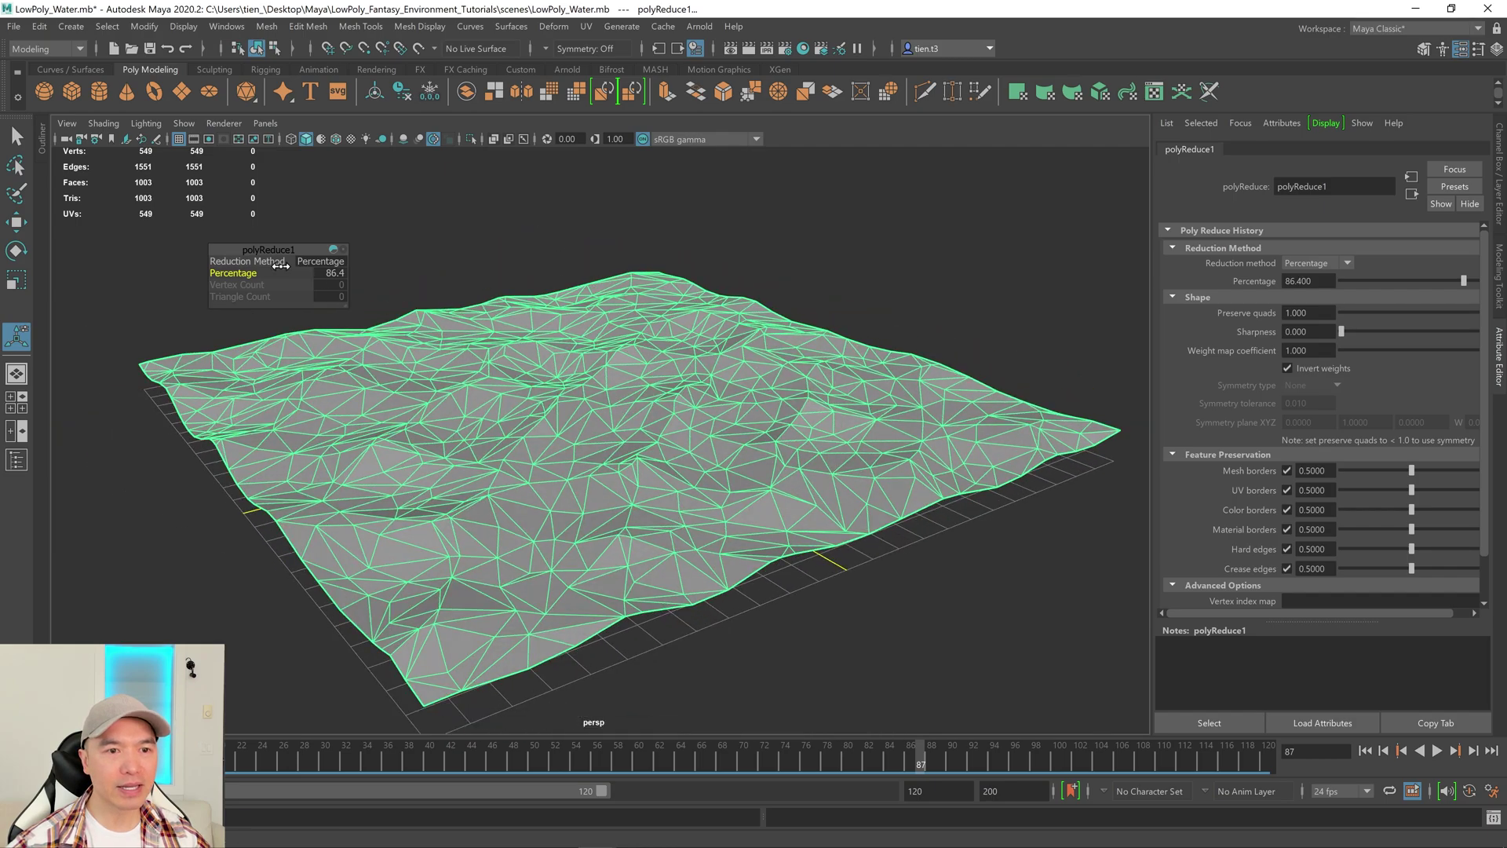
drag(243, 272, 314, 290)
click(1029, 272)
alt+drag(1028, 272, 857, 387)
Step: Delete the reduced mesh's construction history and assign a new Blinn material to it
click(632, 421)
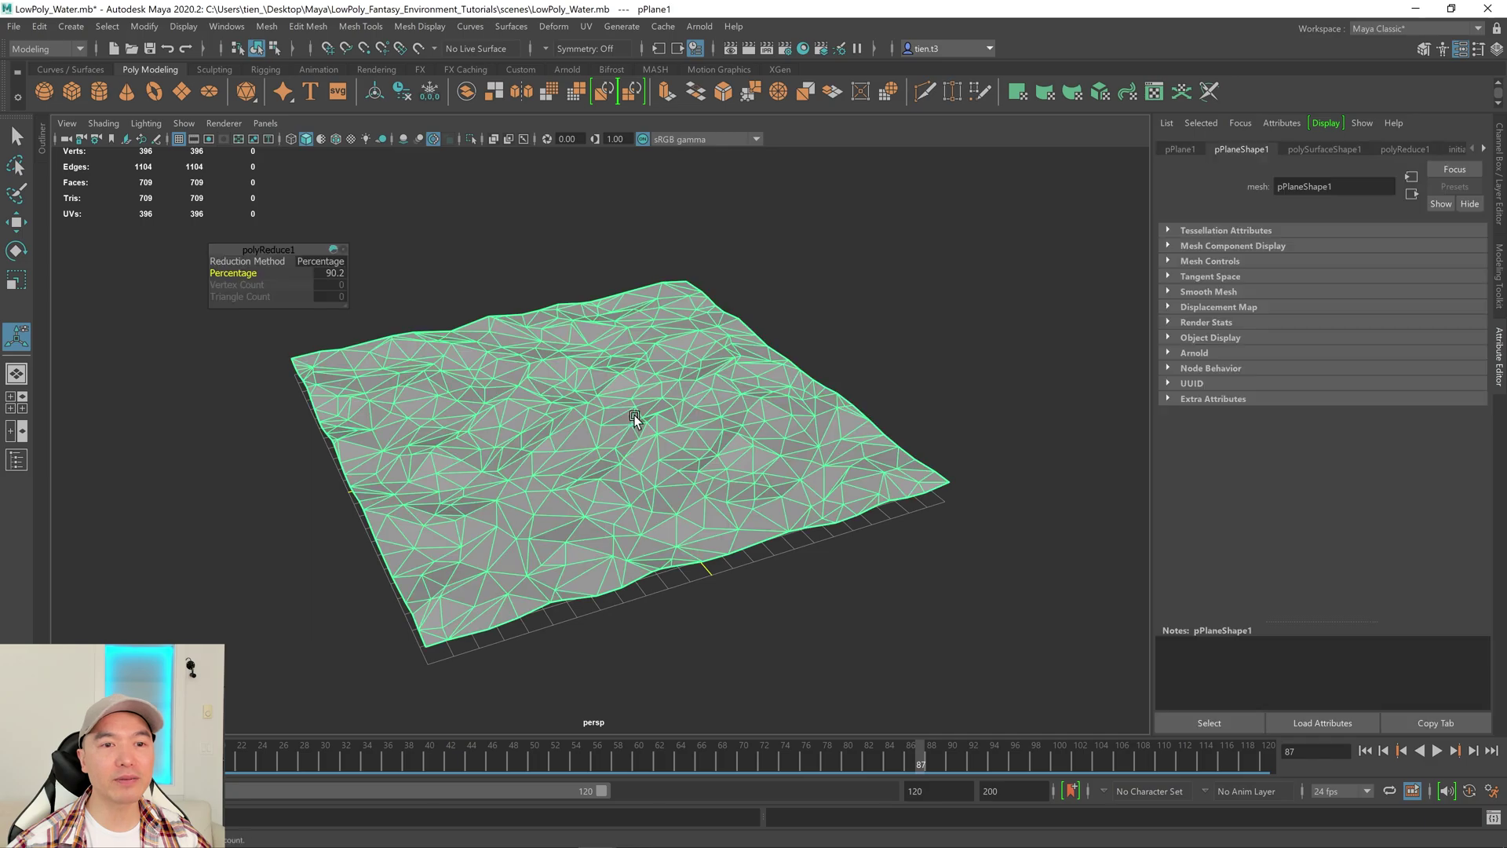
right_click(689, 343)
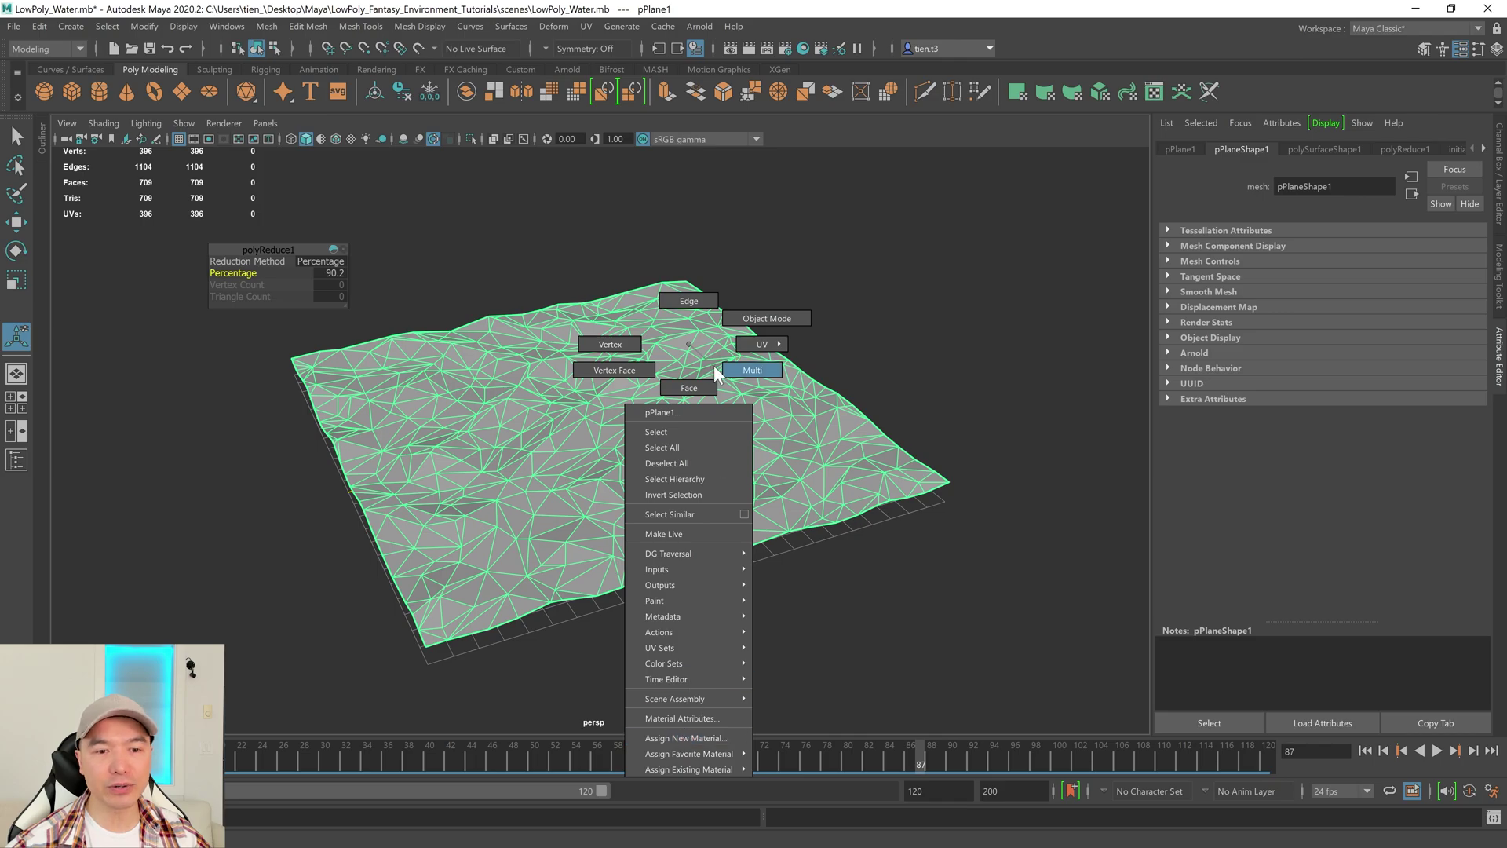
click(409, 91)
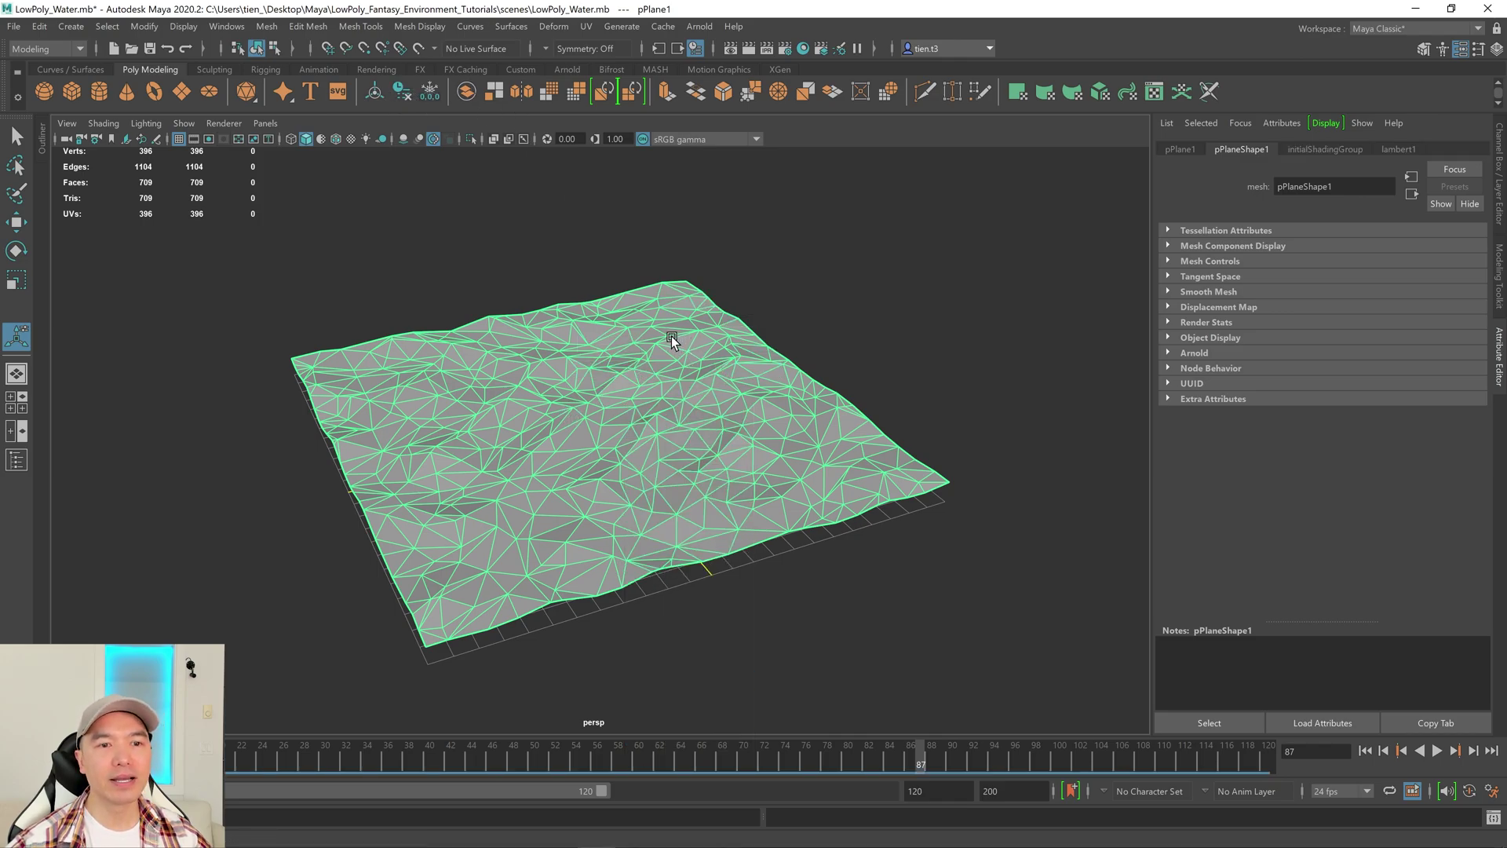
right_drag(672, 336, 664, 728)
click(620, 374)
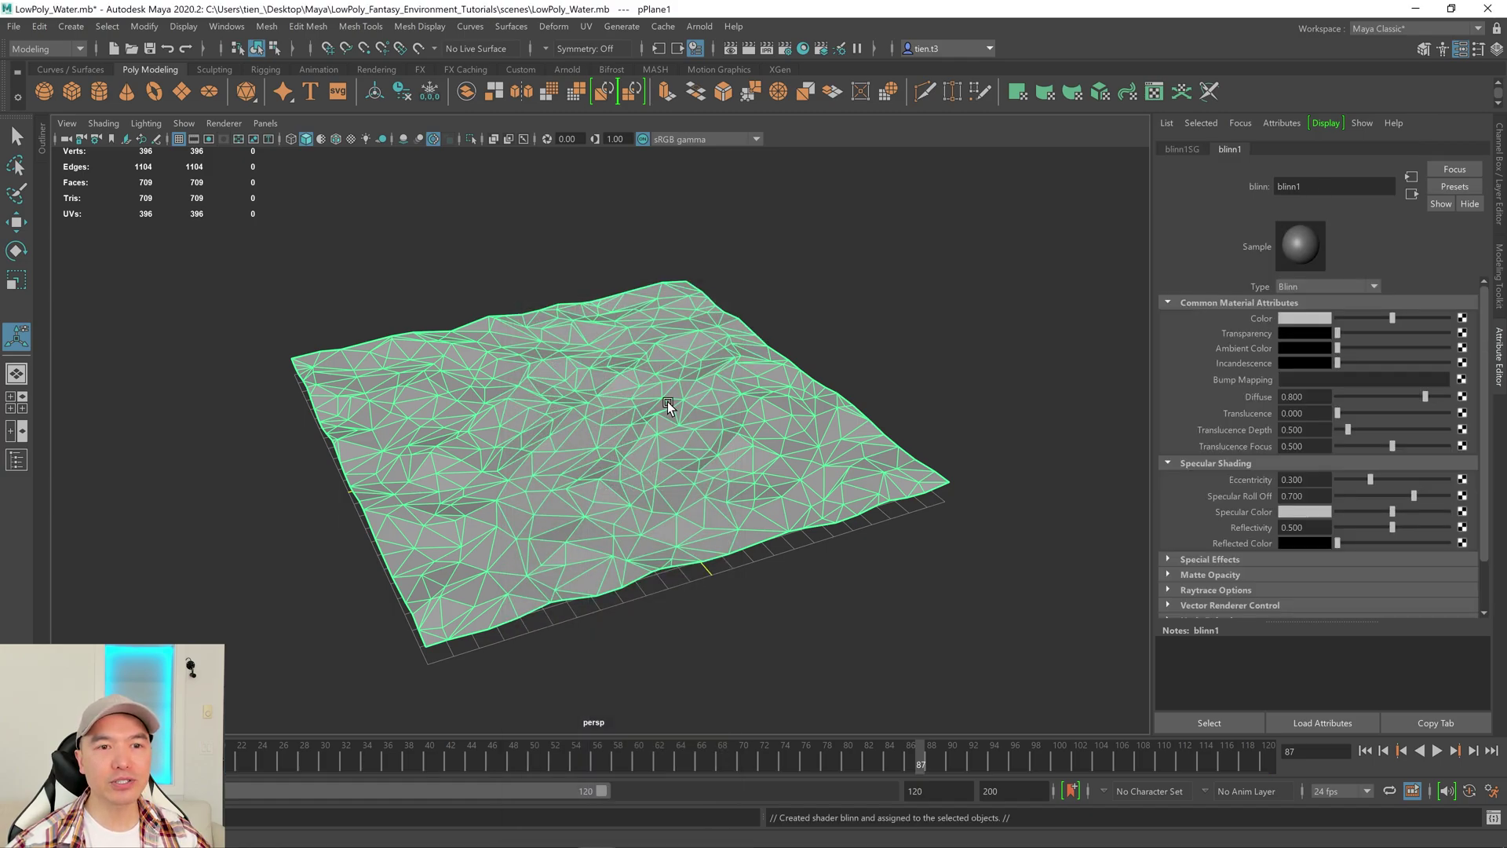
Step: Set the Blinn material's color to a water blue with hue 210.095, saturation 0.794 and value 0.720
click(1299, 318)
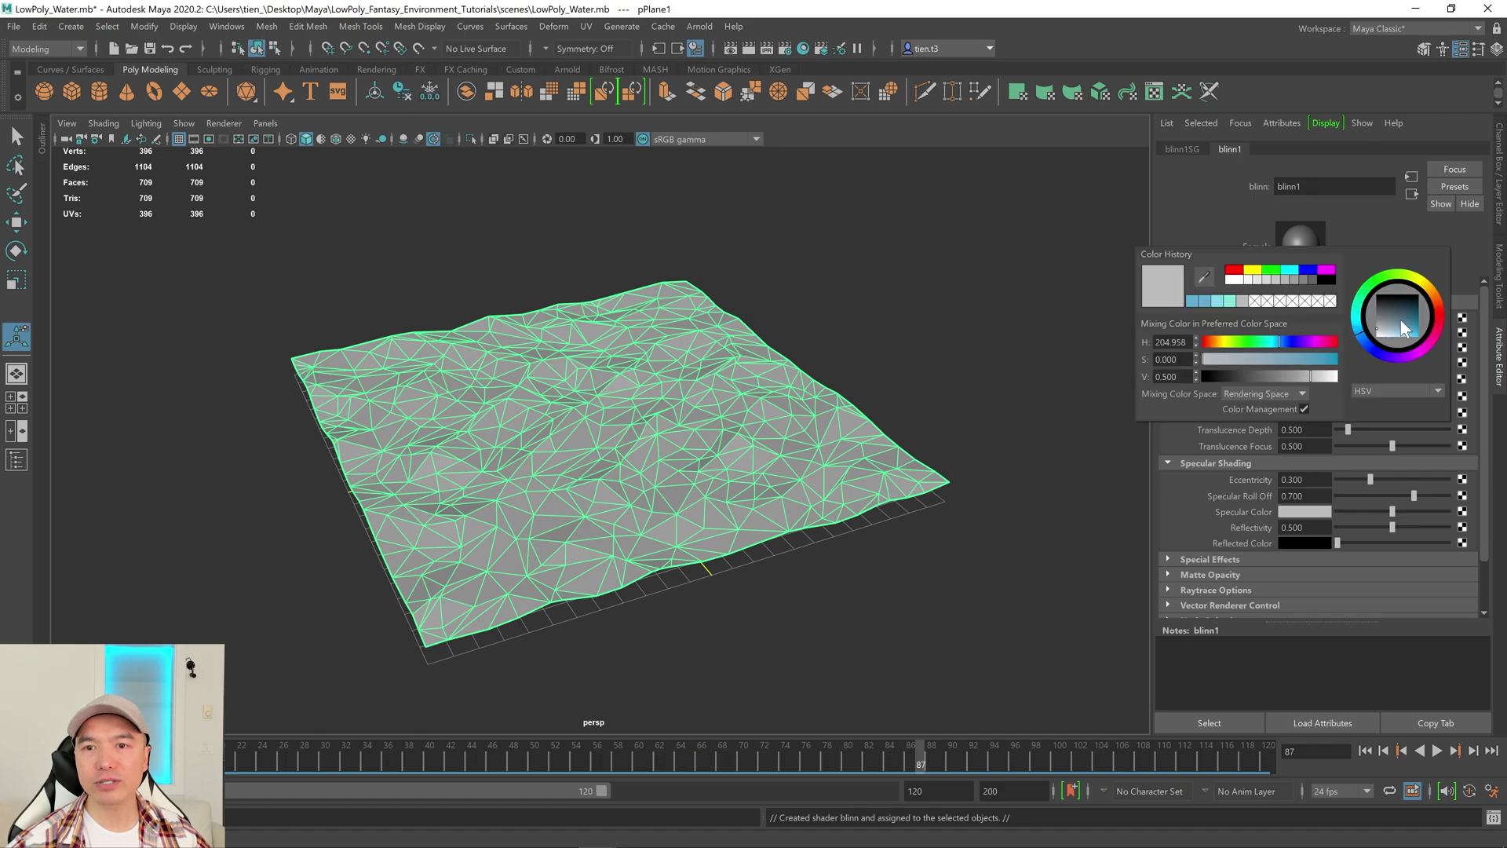
drag(1405, 336, 1413, 344)
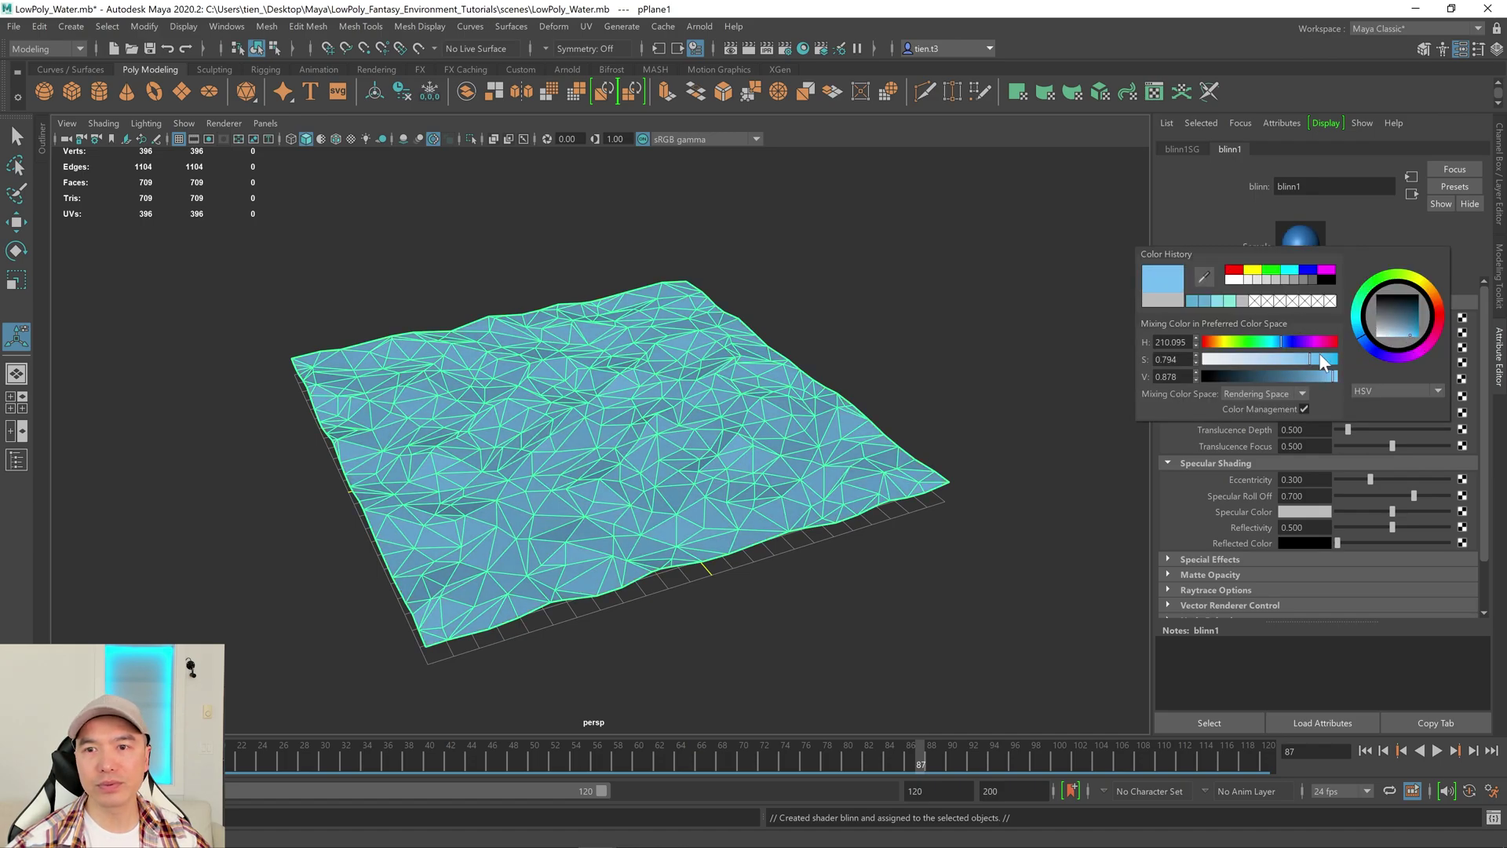
click(1321, 375)
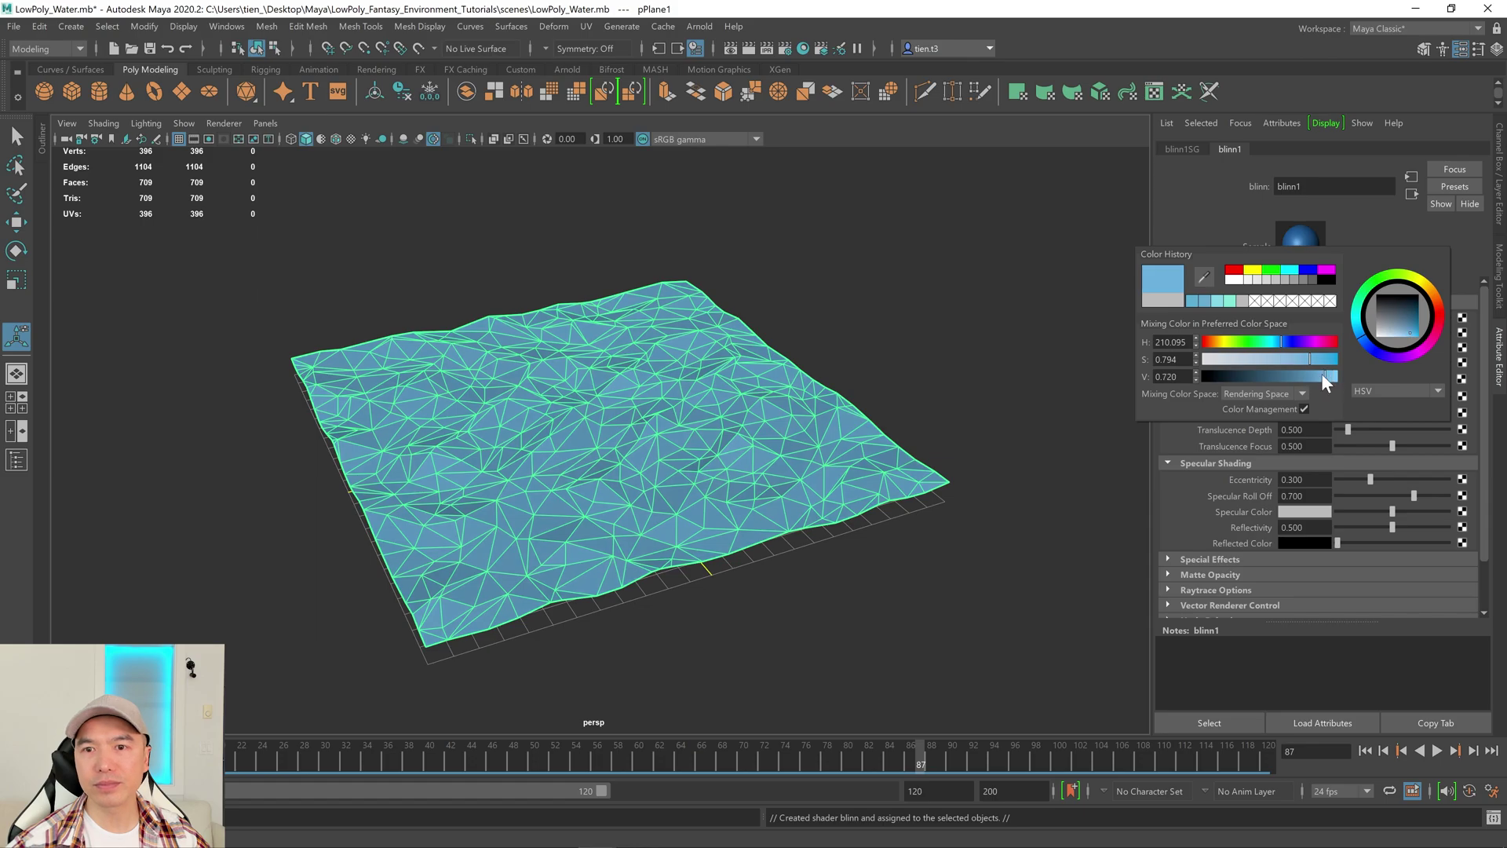
click(842, 351)
alt+drag(785, 410, 871, 375)
alt+drag(771, 412, 669, 393)
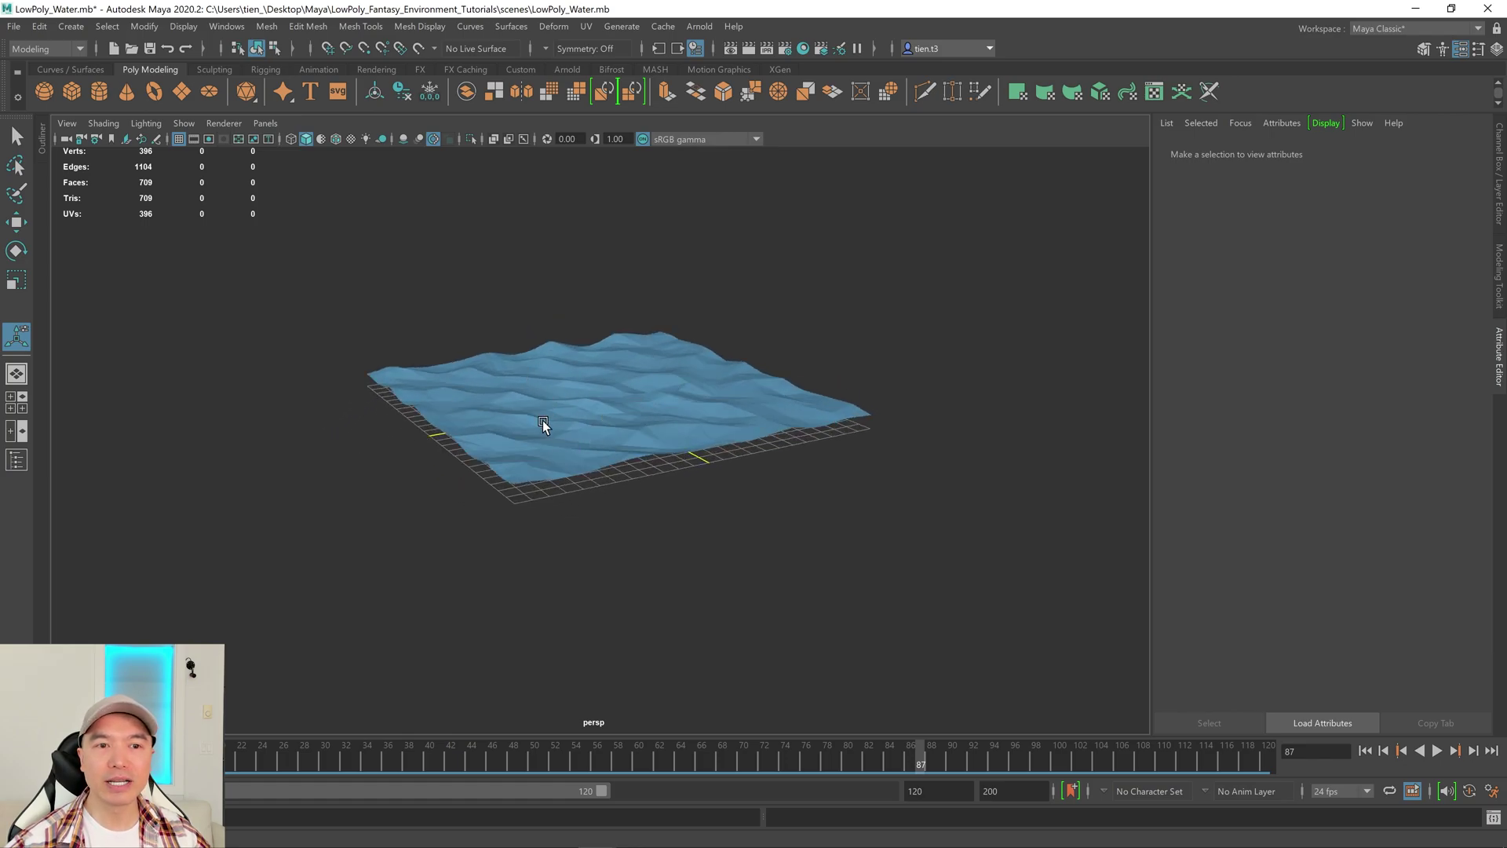
Step: Extrude all faces of the water plane and move them straight down to form a thick block
click(562, 425)
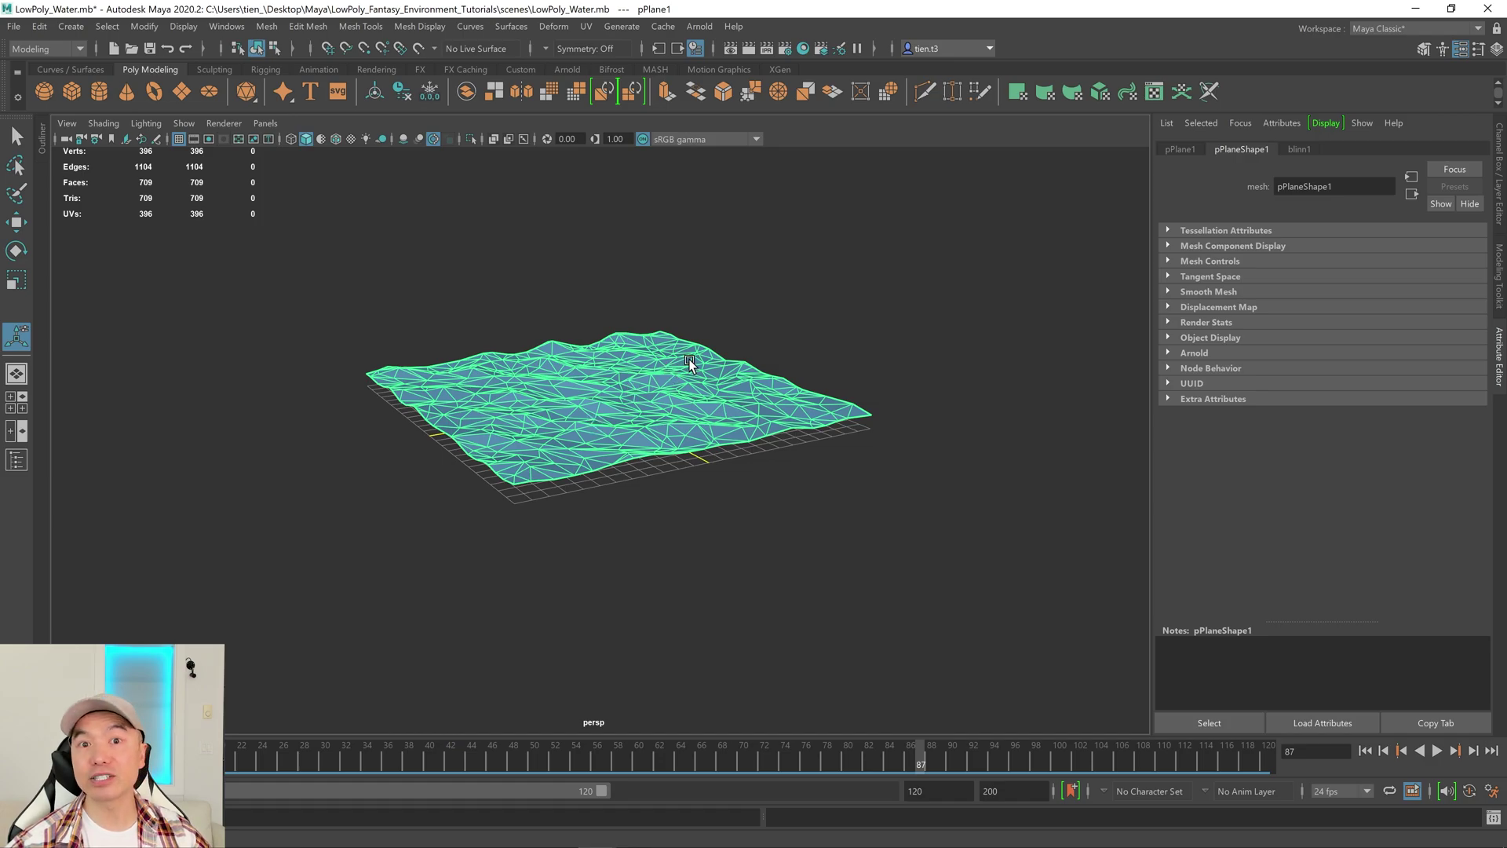
shift+right_drag(690, 355, 686, 400)
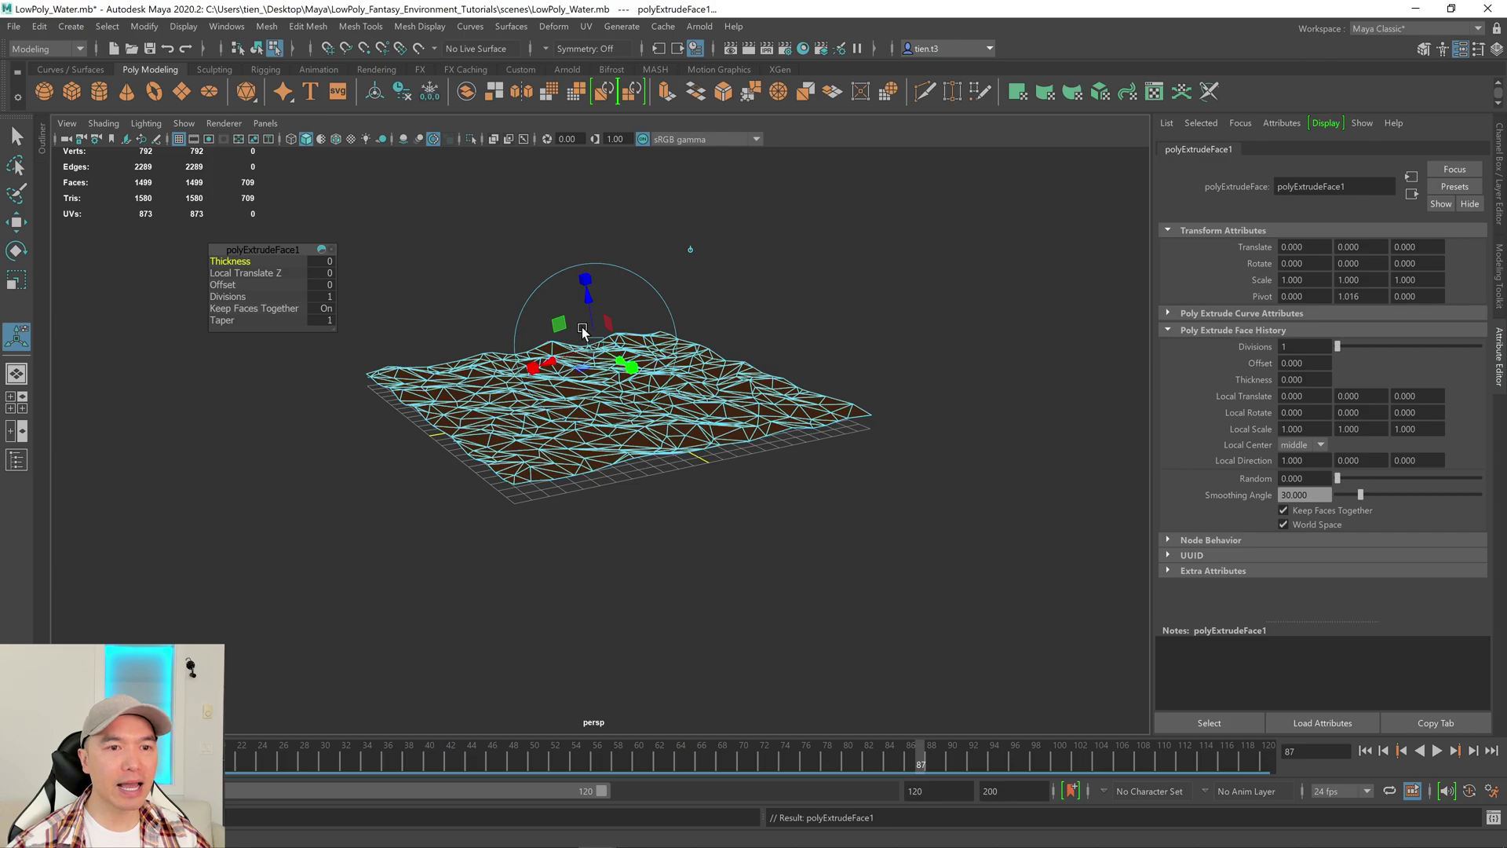
alt+drag(635, 382, 682, 378)
key(w)
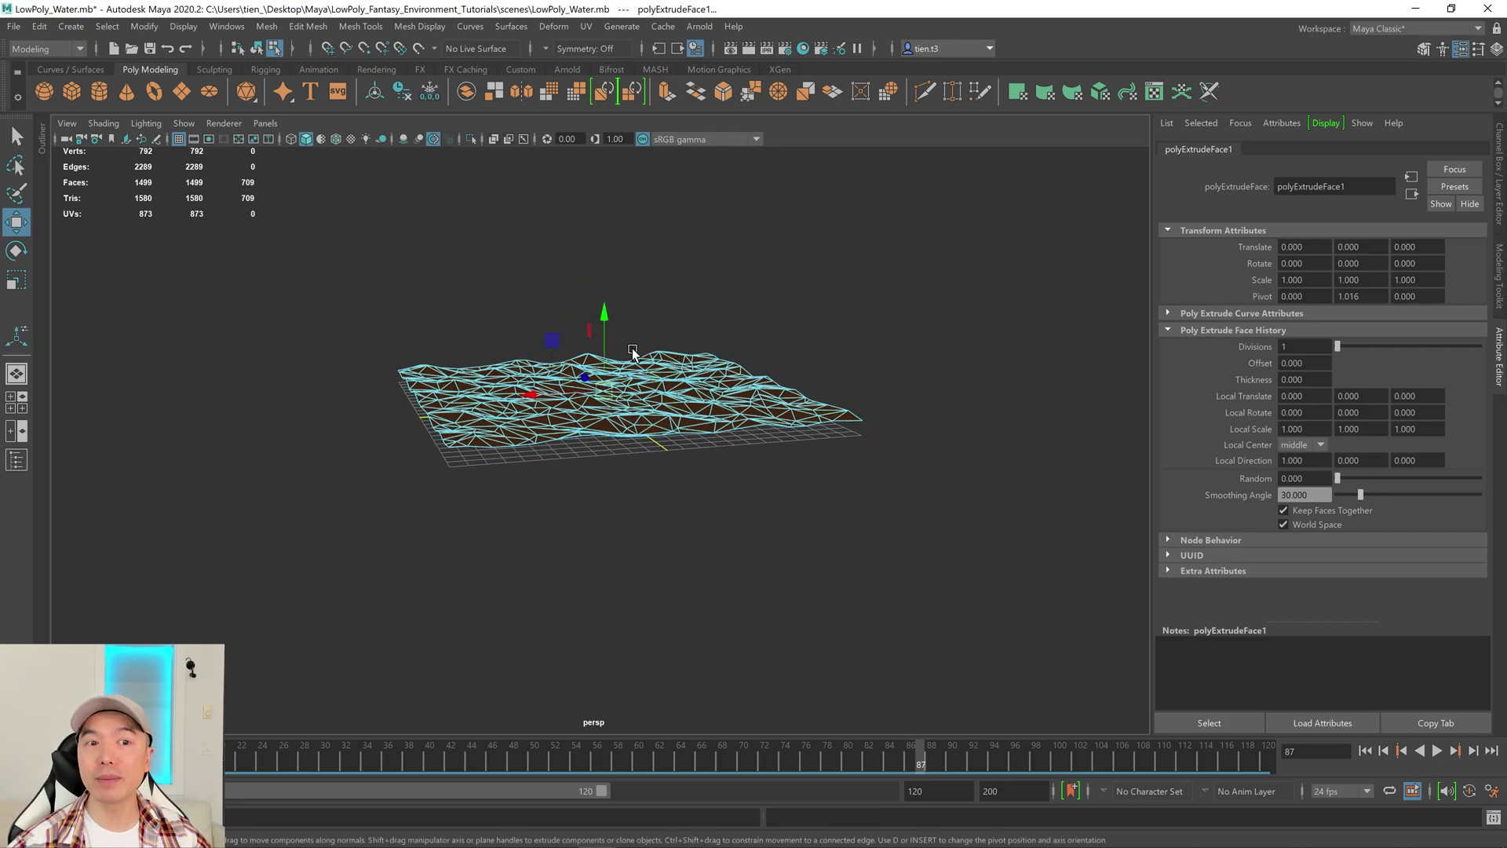
drag(603, 314, 690, 421)
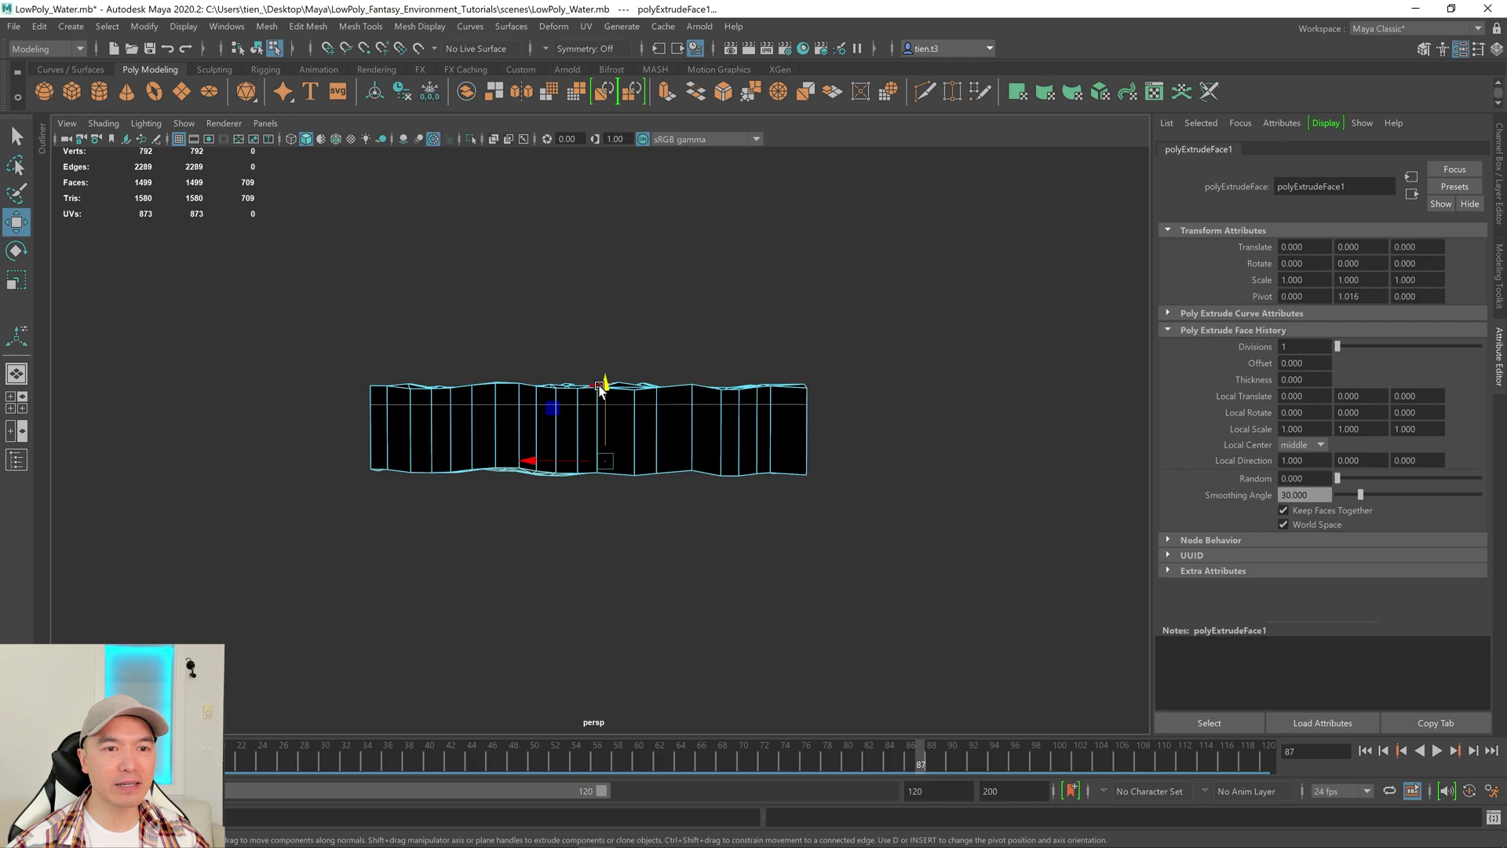
key(ctrl+z)
key(ctrl+z)
drag(604, 376, 606, 395)
Step: Scale the extruded bottom faces flat along the vertical axis, delete them and return to object mode
key(r)
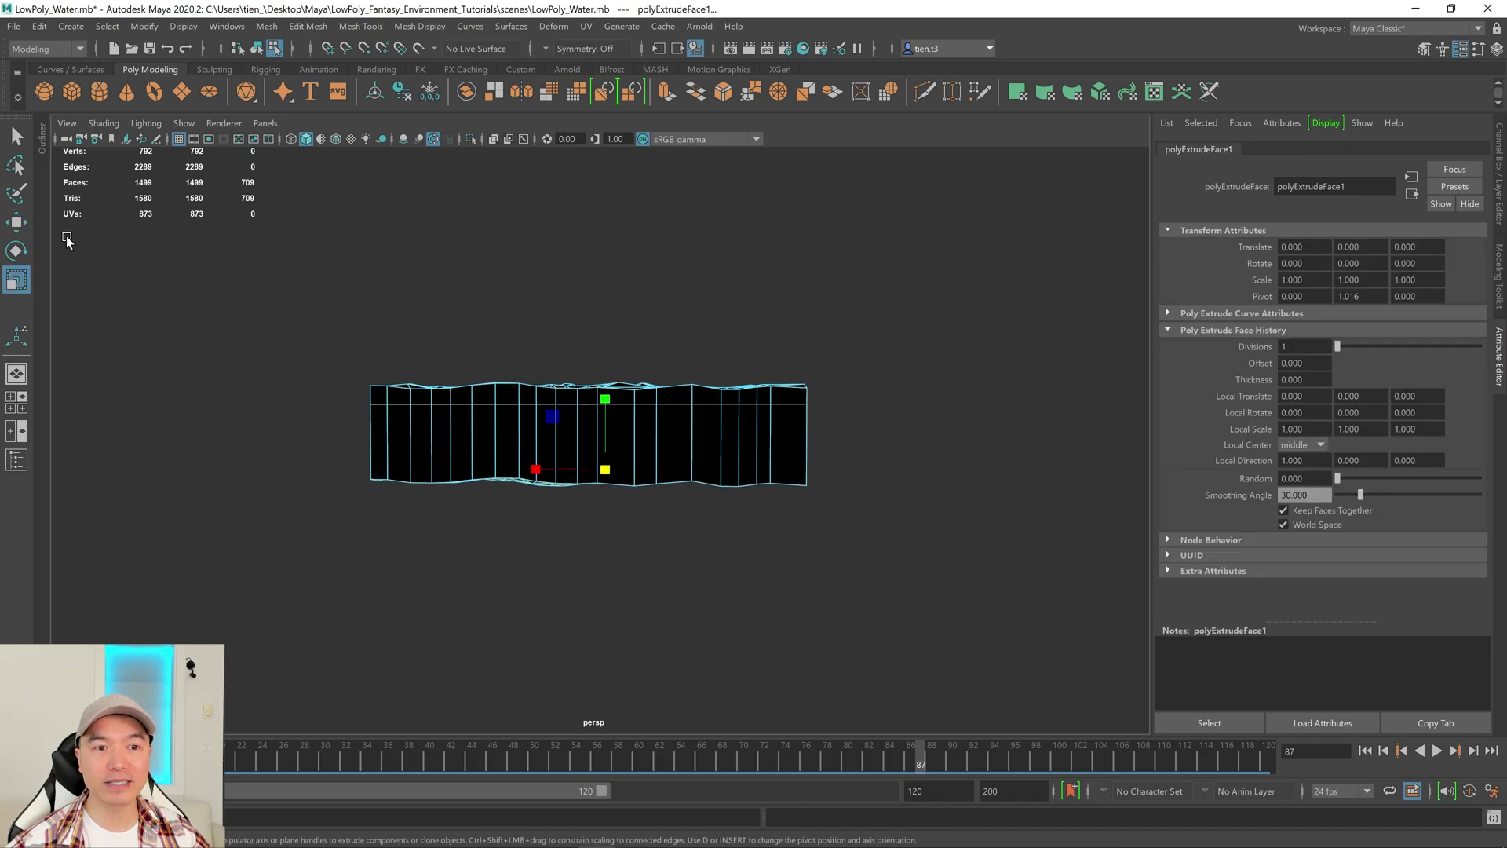
drag(605, 399, 562, 500)
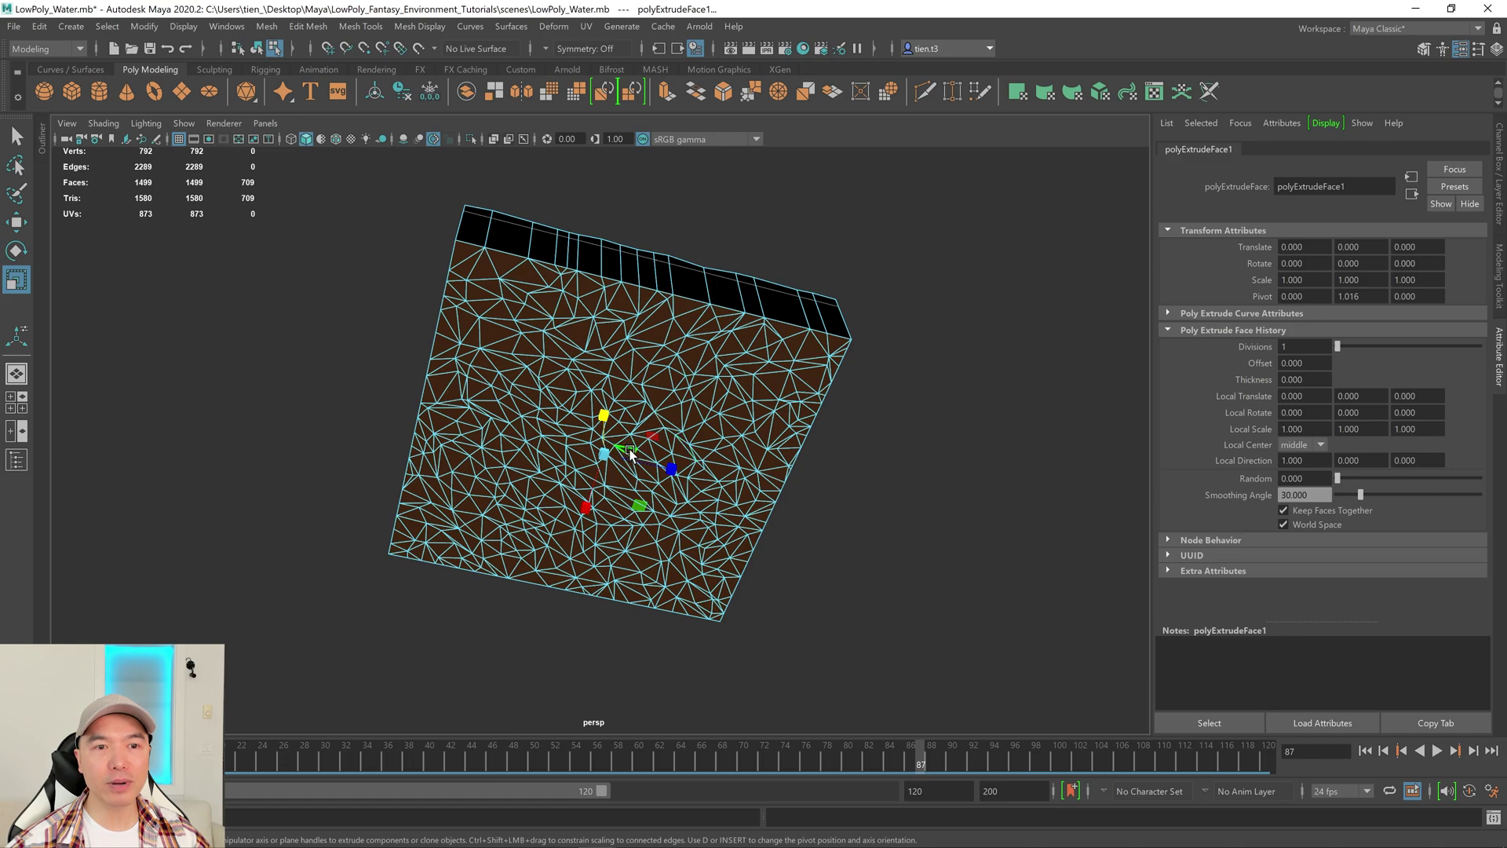
alt+drag(636, 438, 699, 511)
key(Delete)
right_drag(622, 383, 794, 306)
Step: Reverse the normals of the water block and turn on wireframe on shaded in the viewport
drag(858, 323, 730, 522)
key(w)
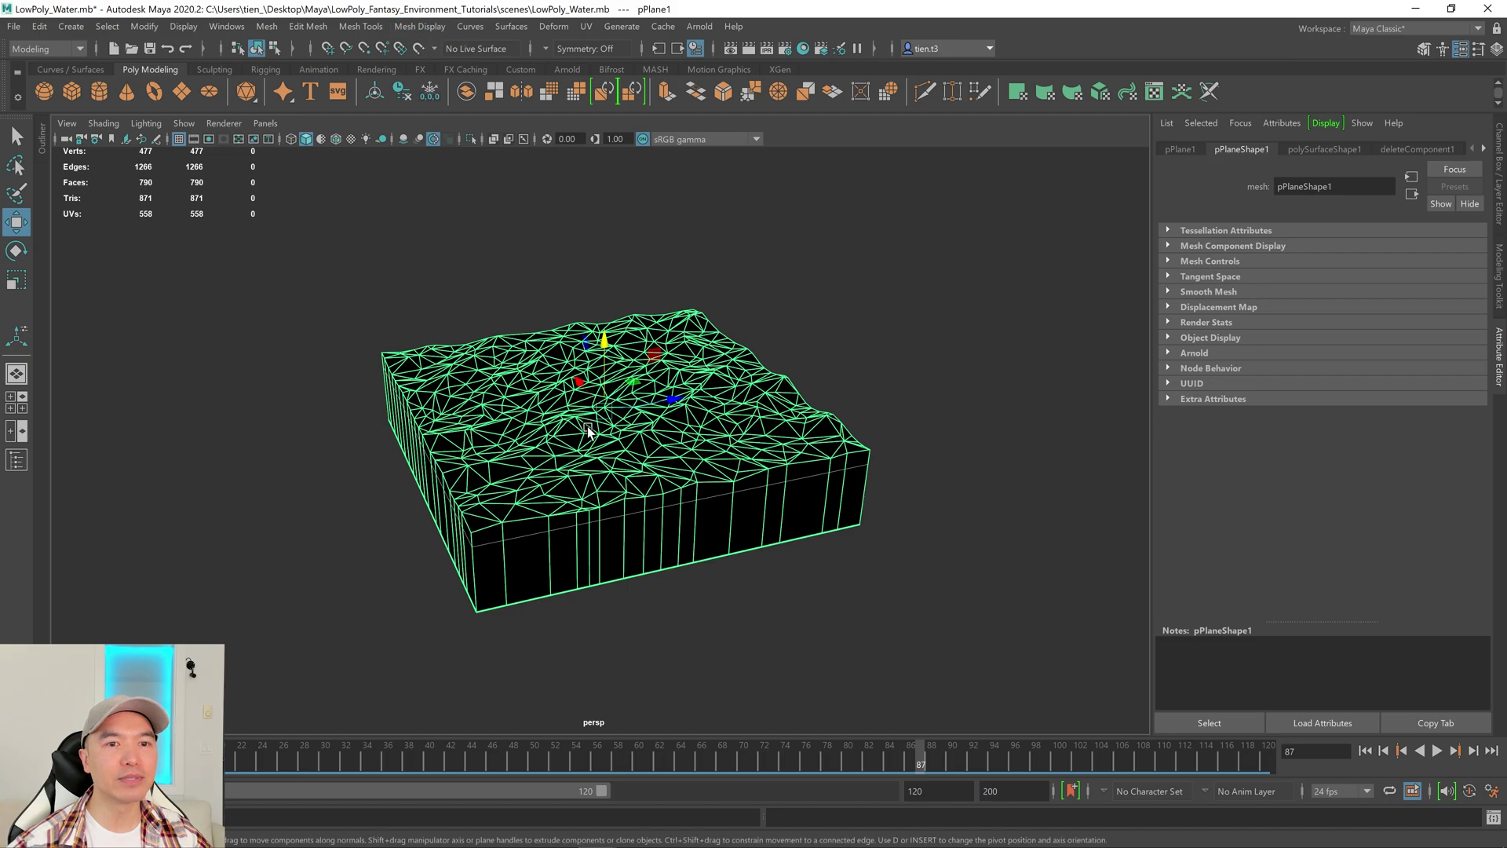
mouse_move(798, 303)
right_down()
mouse_move(937, 245)
mouse_move(766, 286)
mouse_move(796, 307)
right_up()
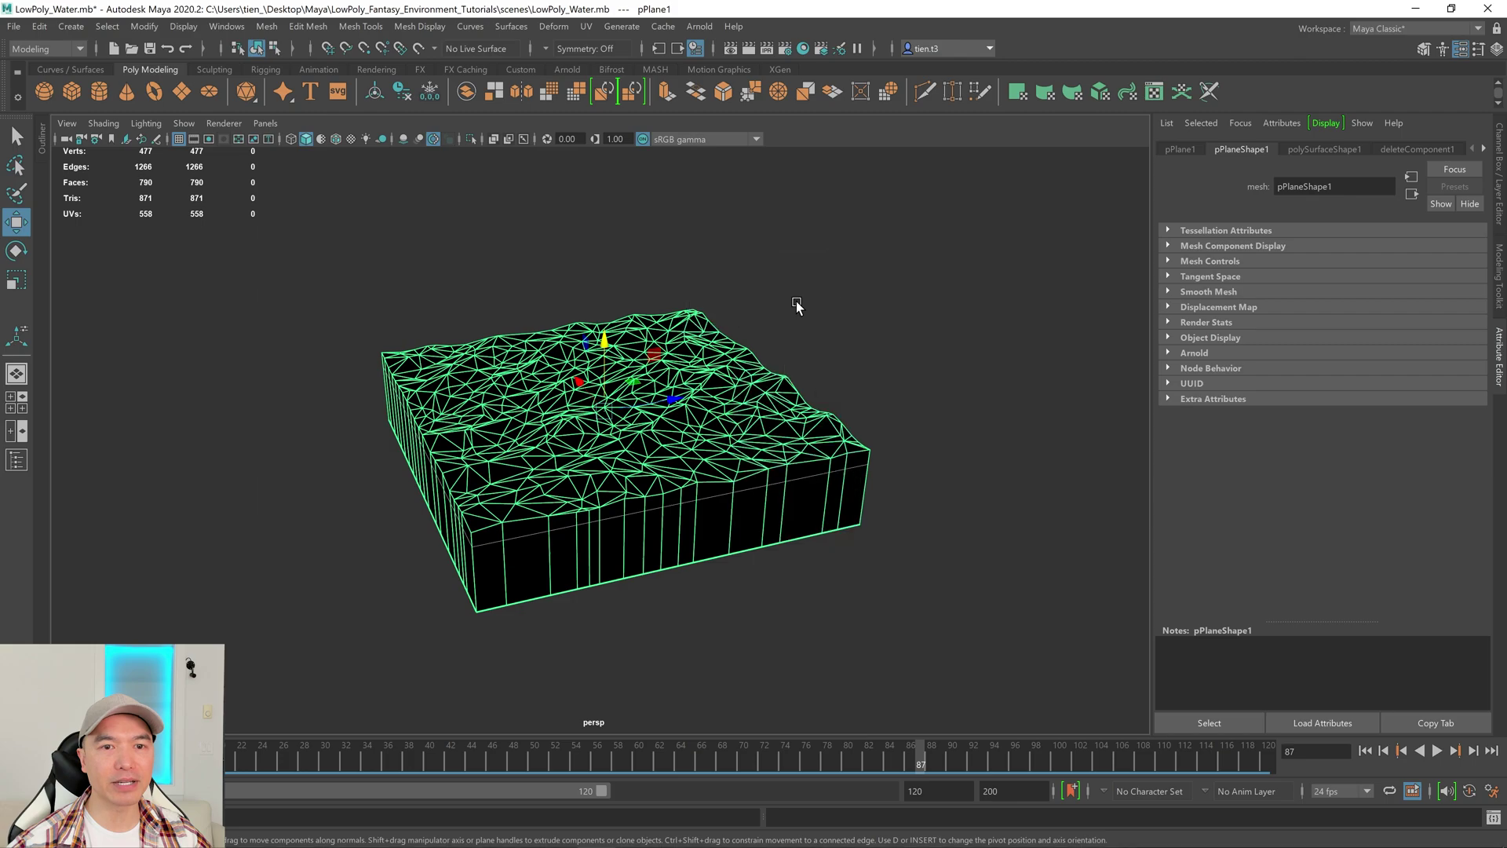
click(415, 26)
click(428, 97)
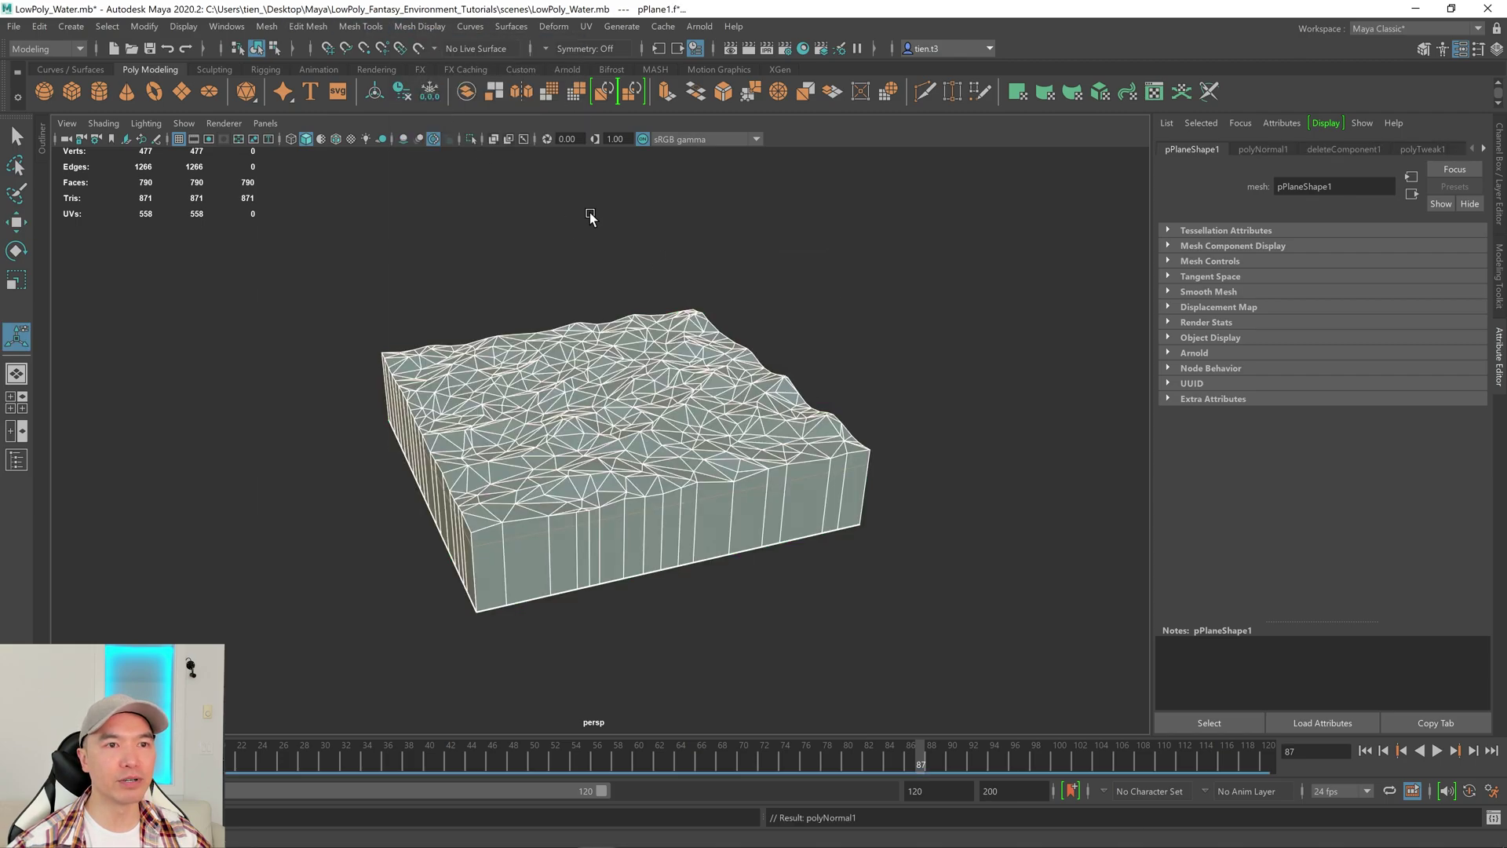
click(798, 228)
mouse_move(797, 228)
alt+mouse_down()
mouse_move(838, 217)
mouse_move(767, 263)
alt+mouse_up()
click(336, 139)
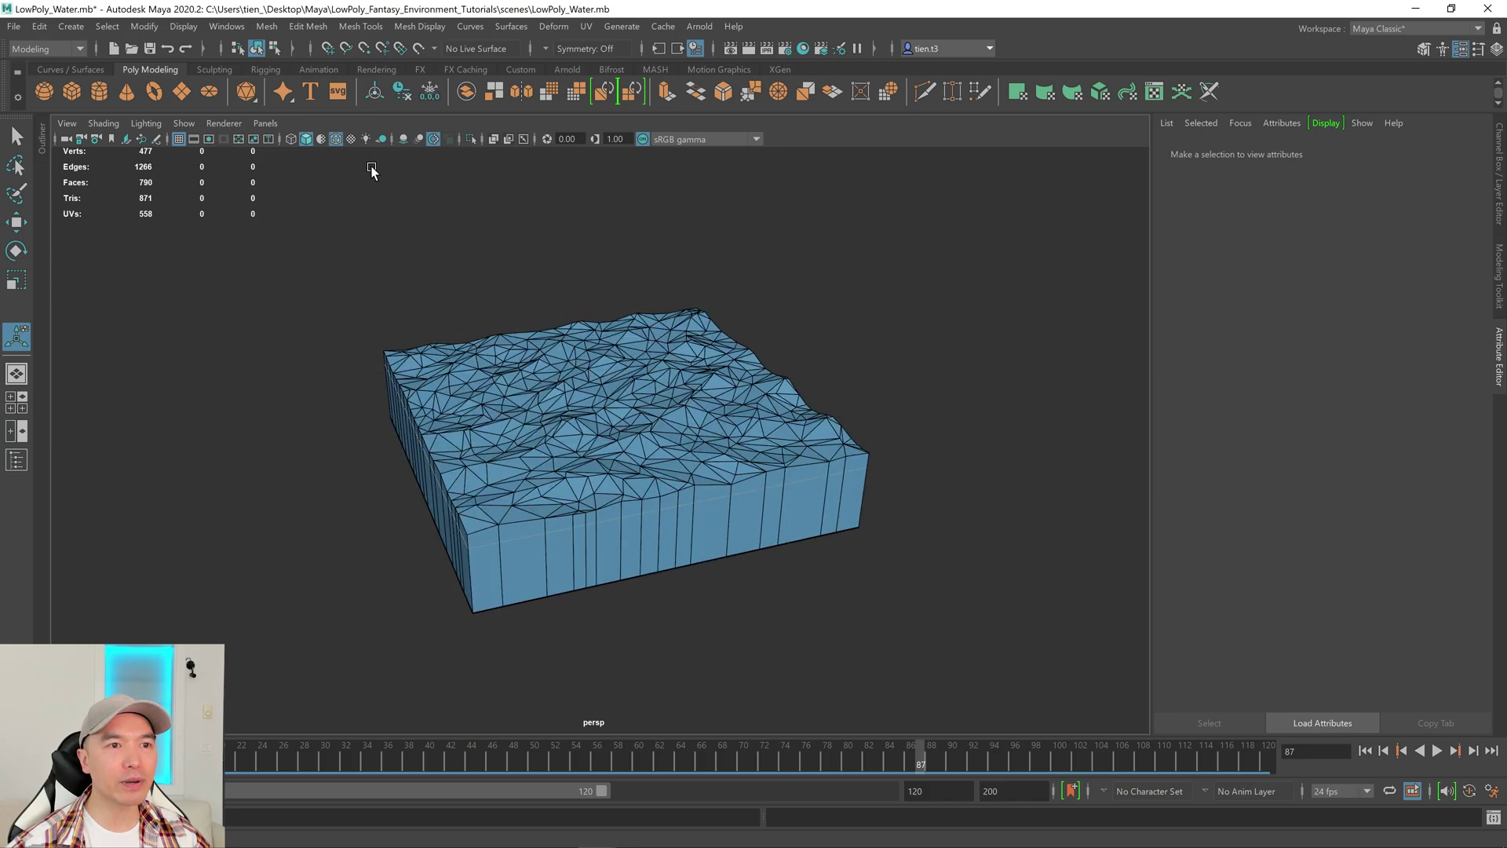
Step: Merge the bottom-edge vertices between two corners of the block's first side to center and snap the merged vertex onto a bottom corner
alt+drag(464, 229, 769, 291)
alt+right_drag(770, 291, 834, 294)
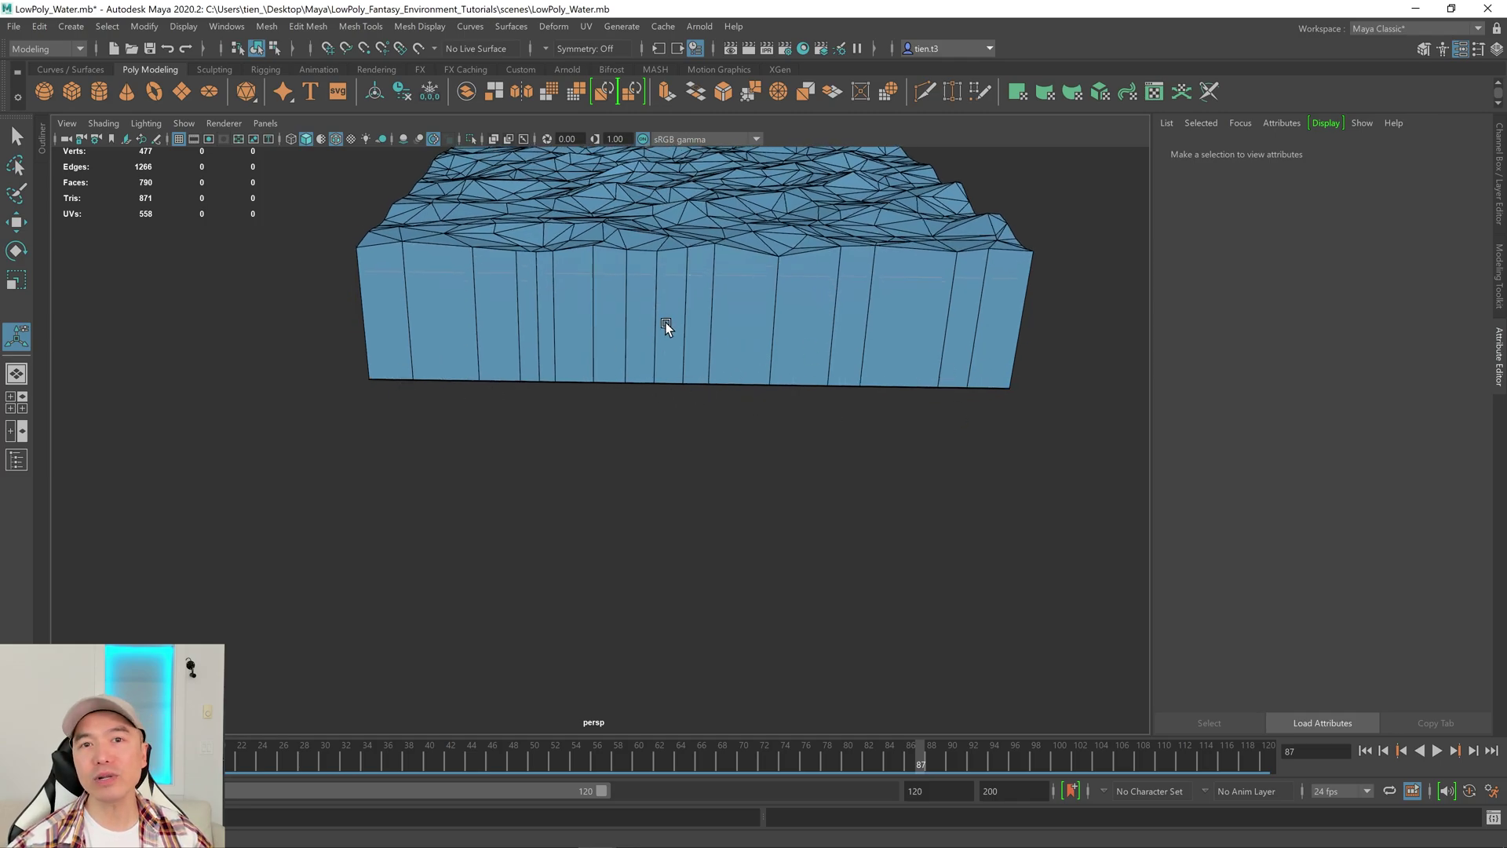
click(705, 310)
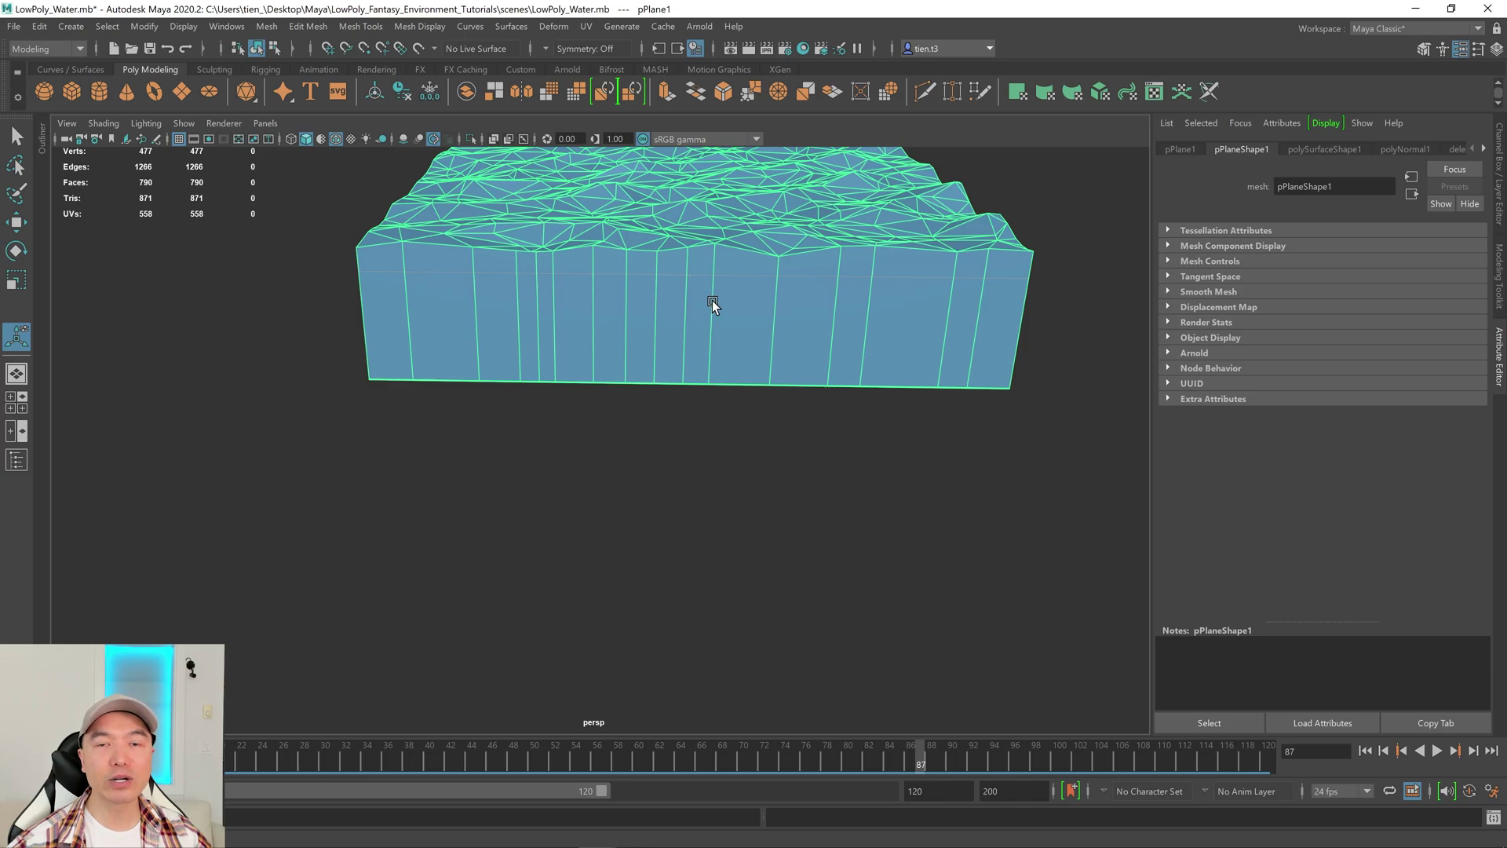
right_drag(713, 299, 637, 295)
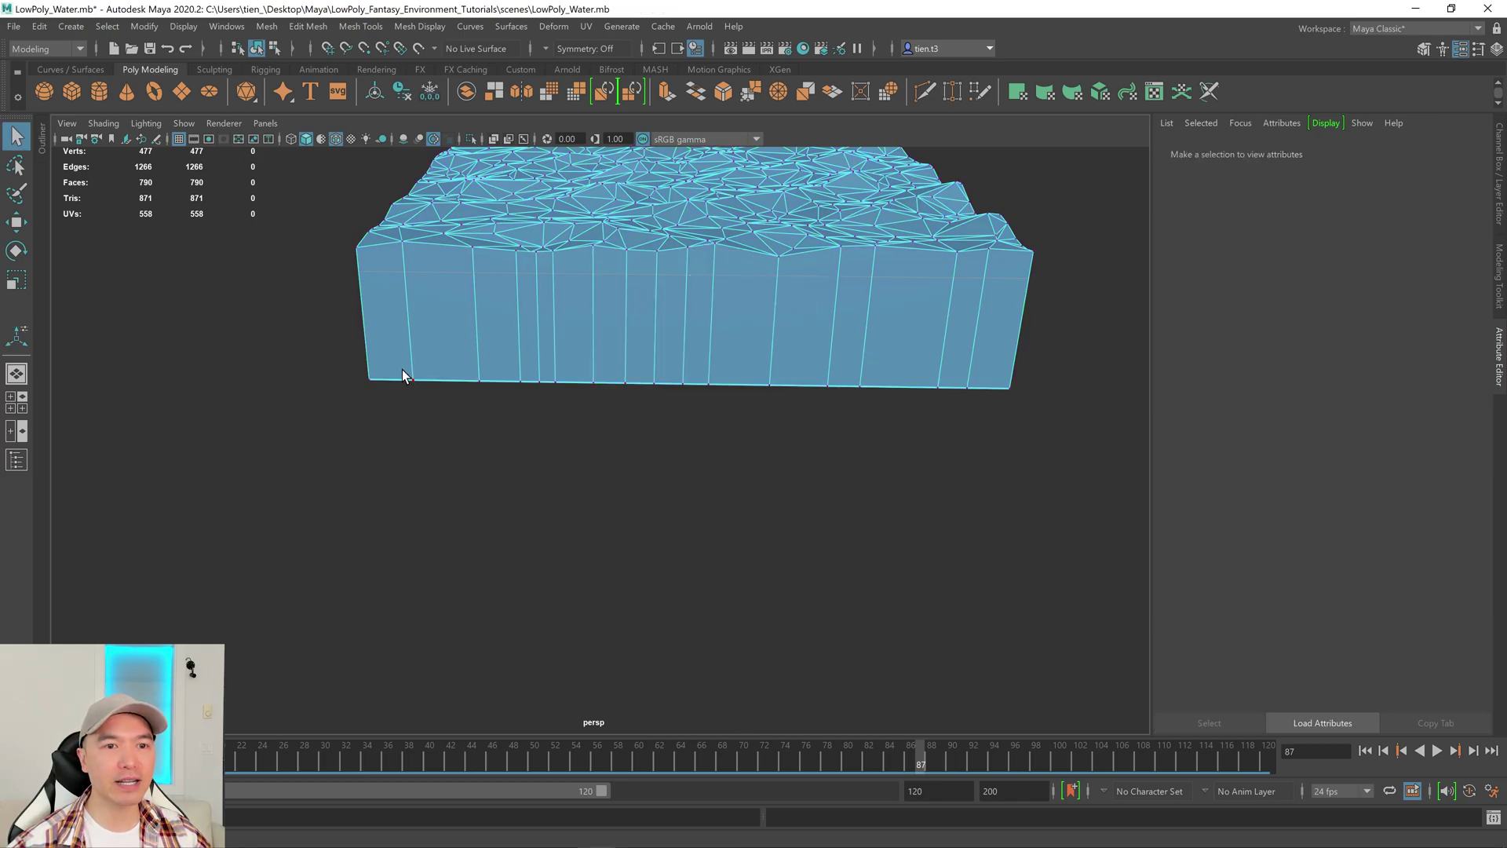
drag(403, 371, 989, 412)
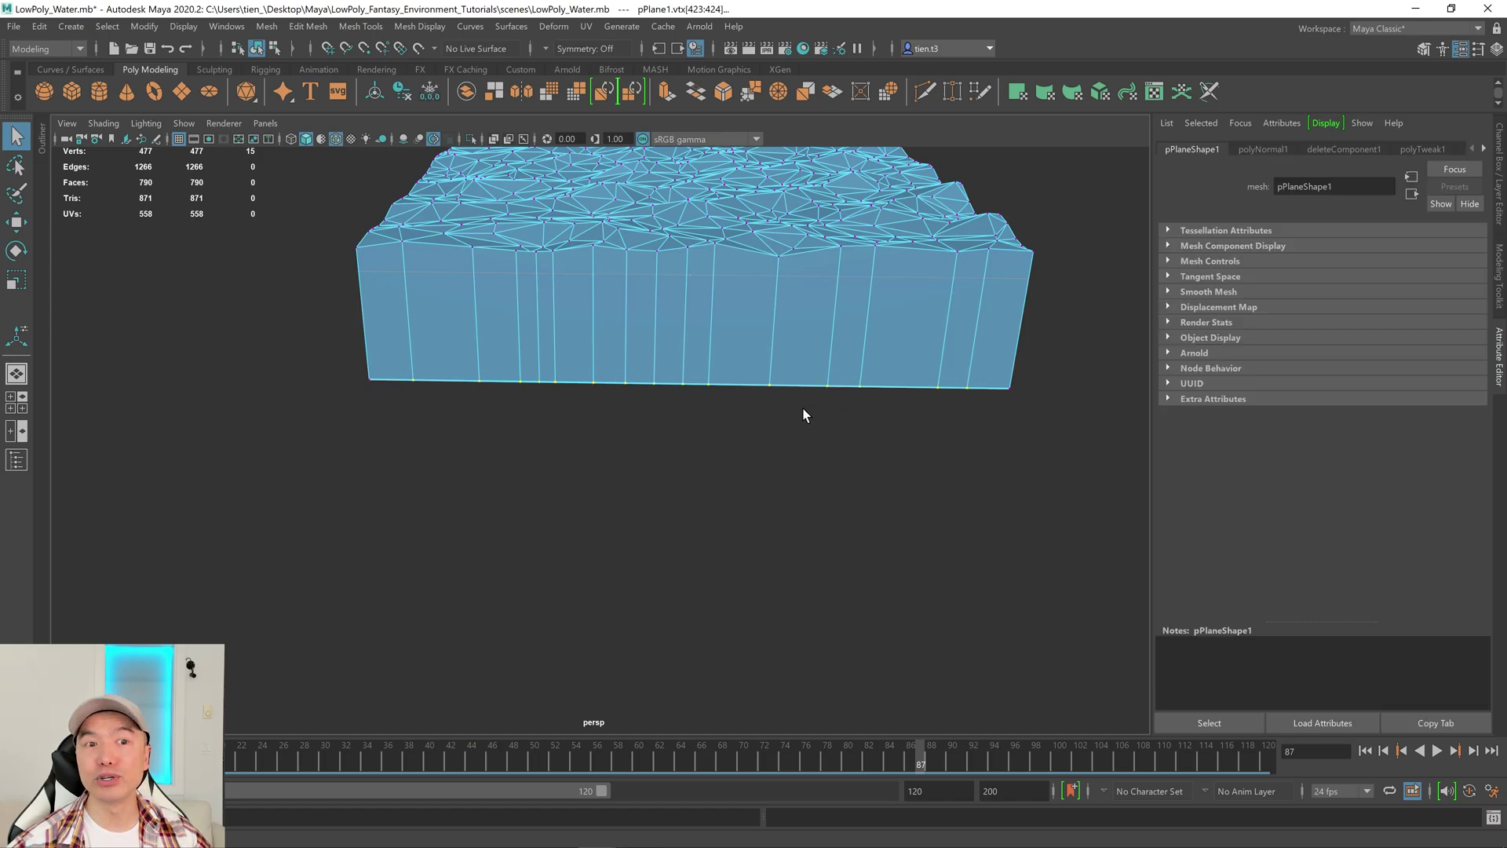
shift+right_drag(803, 414, 813, 321)
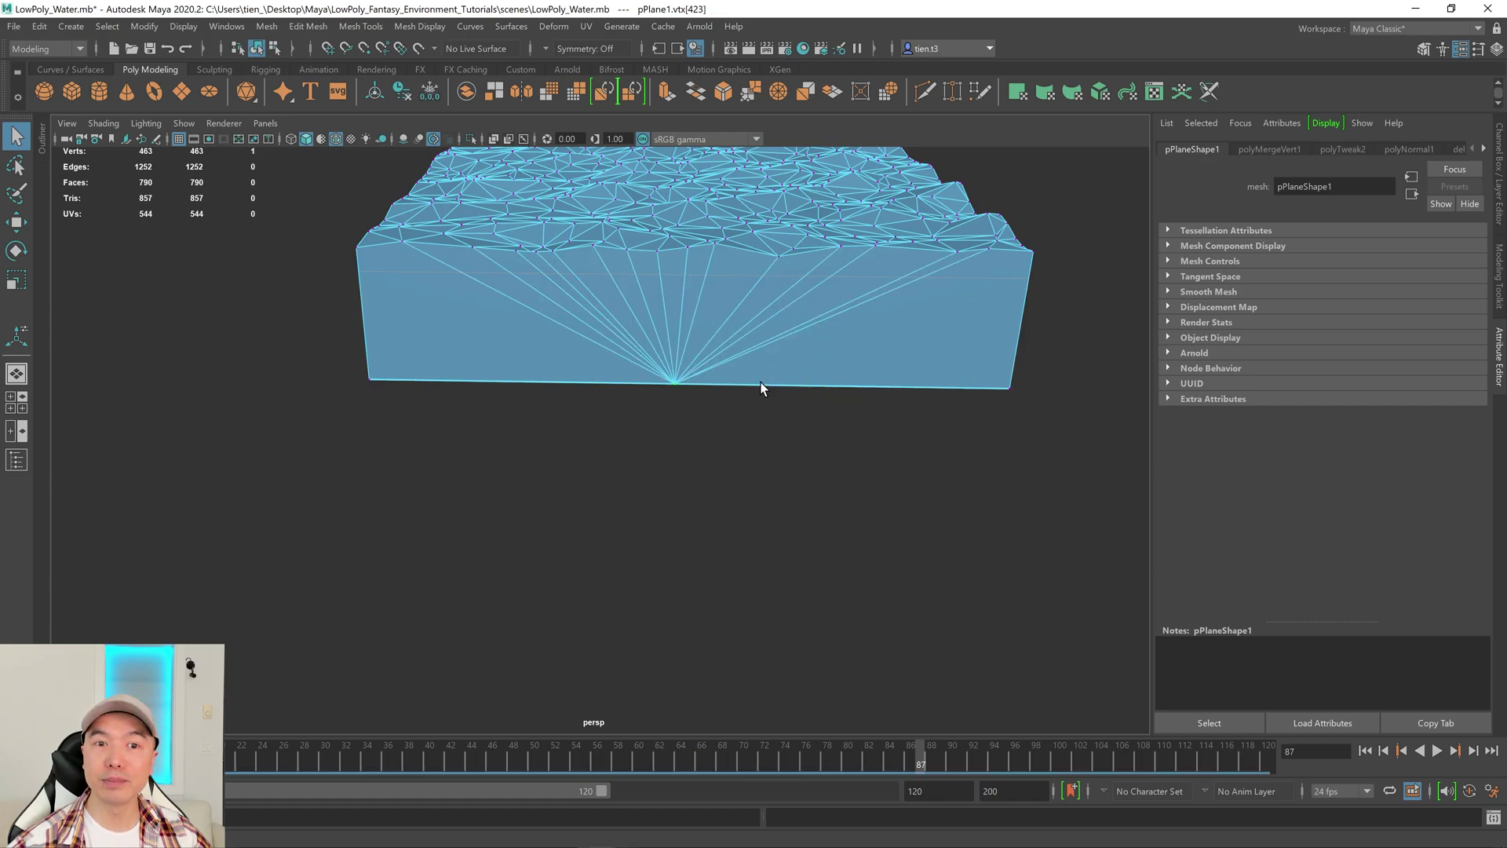
key(w)
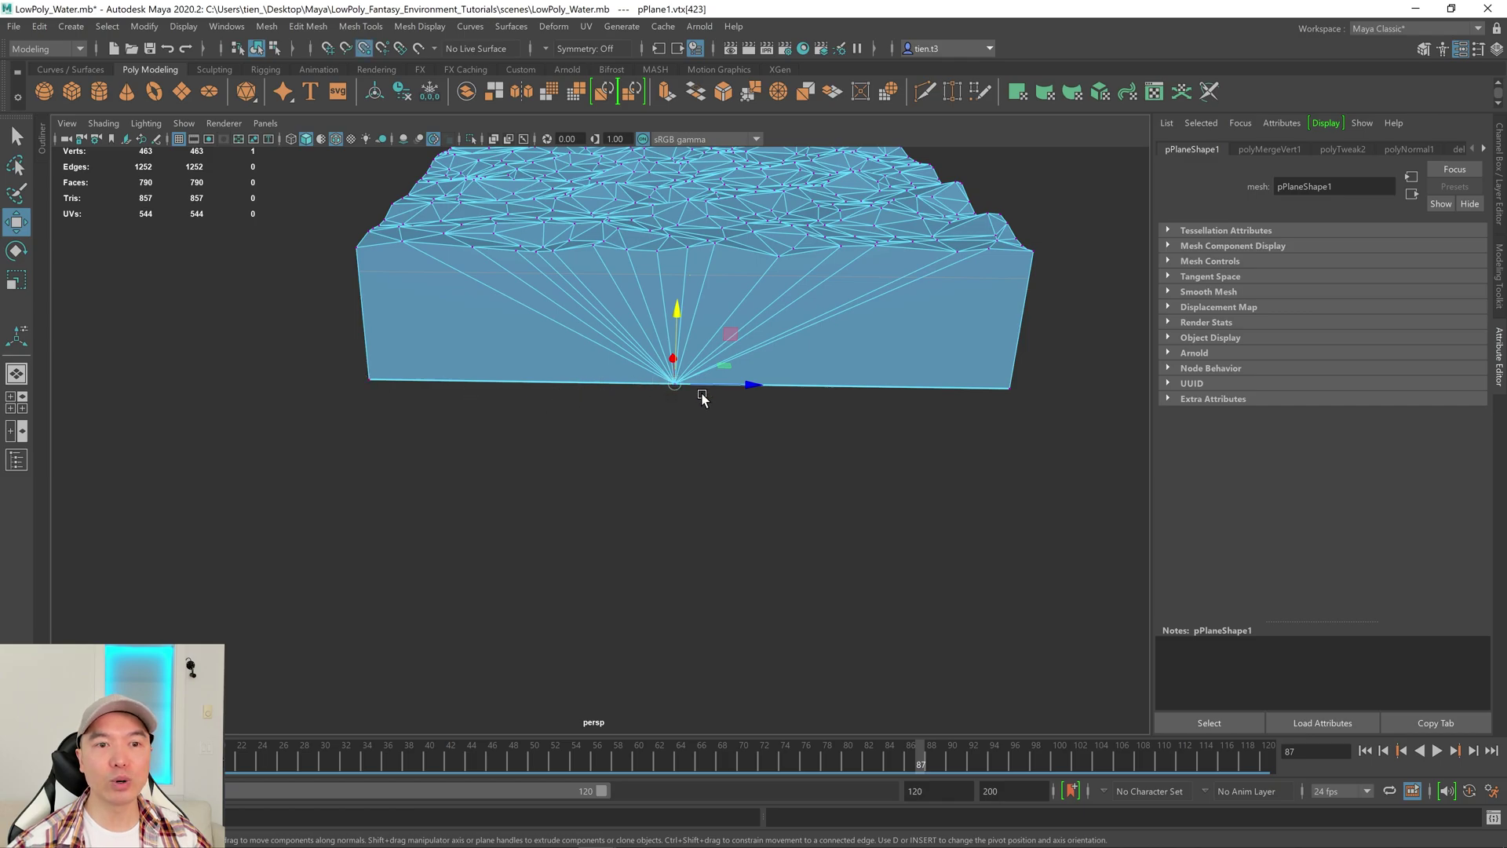
drag(750, 388, 421, 367)
Step: Merge the inner bottom-edge vertices of the block's second side to center and snap the result onto that side's corner
drag(199, 394, 556, 463)
alt+middle_drag(557, 463, 640, 461)
drag(288, 380, 881, 436)
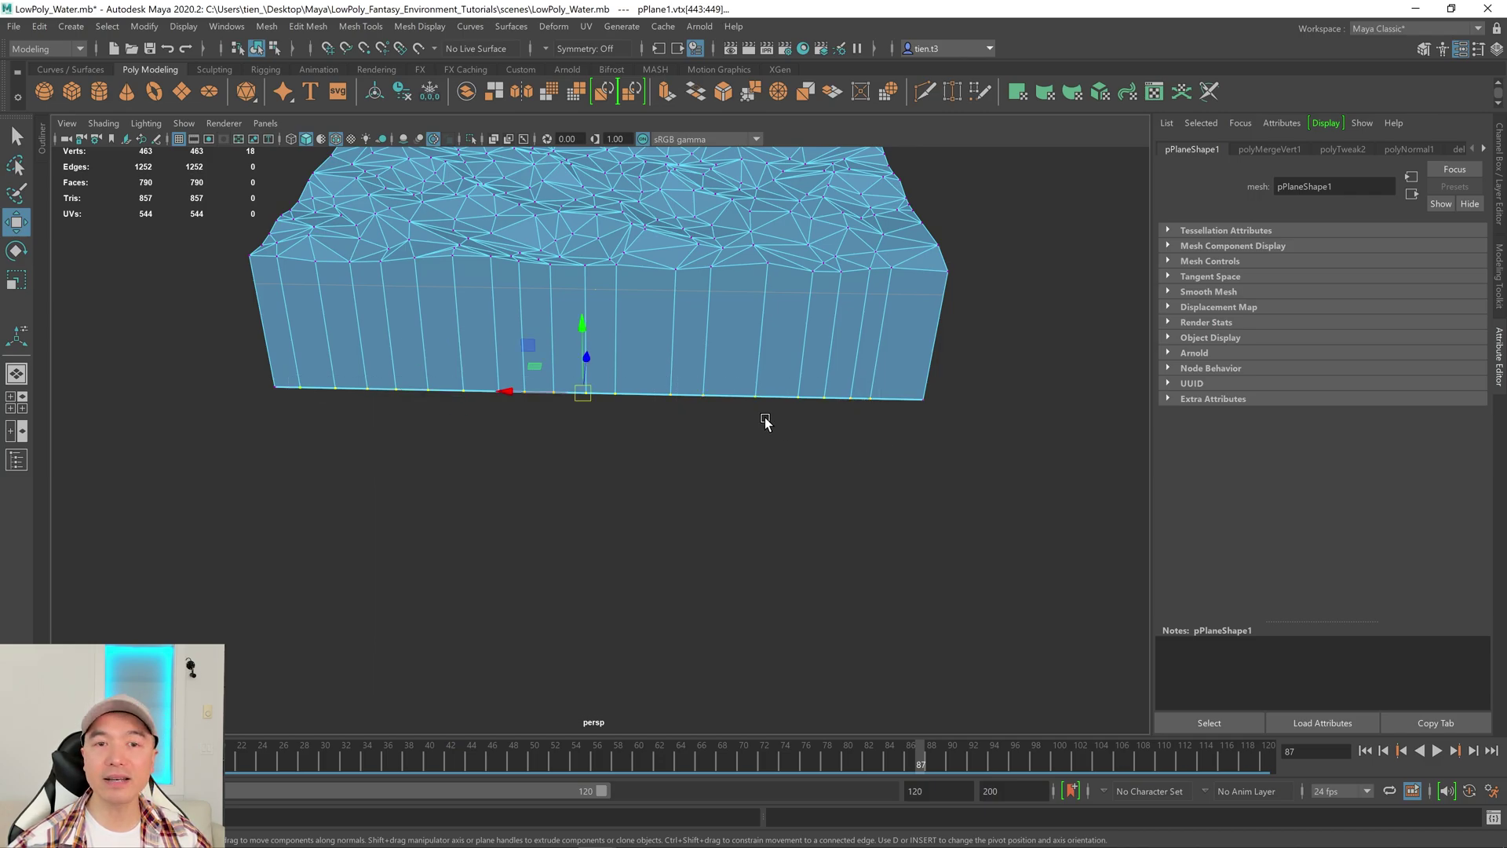
shift+right_drag(765, 418, 755, 307)
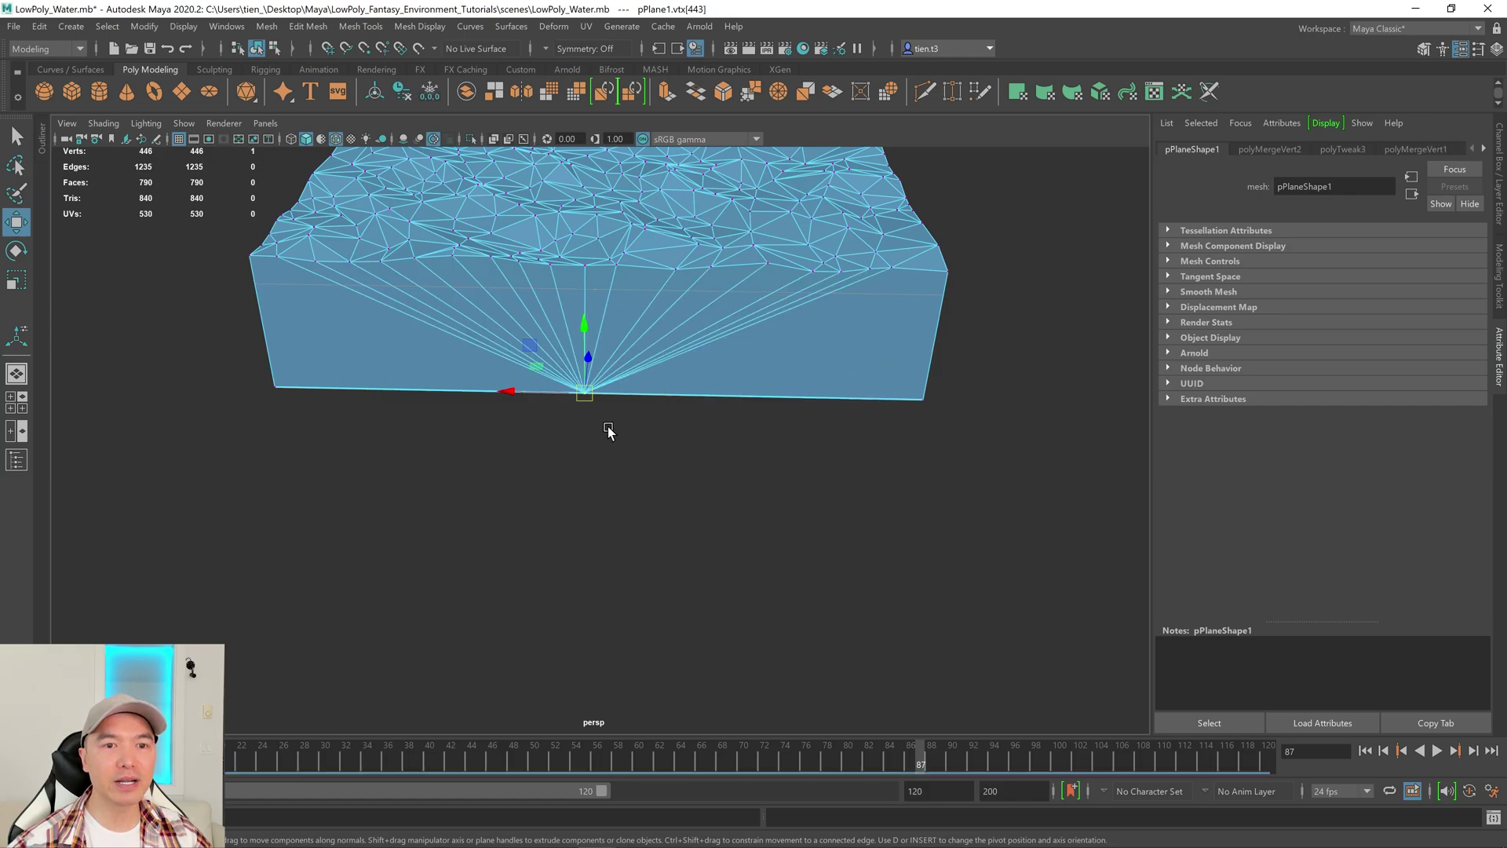
mouse_move(505, 392)
mouse_down()
mouse_move(353, 393)
mouse_move(486, 384)
mouse_up()
Step: Collapse the inner bottom-edge vertices of the two remaining sides to center and move each merged vertex onto a bottom corner
alt+middle_drag(486, 385, 585, 352)
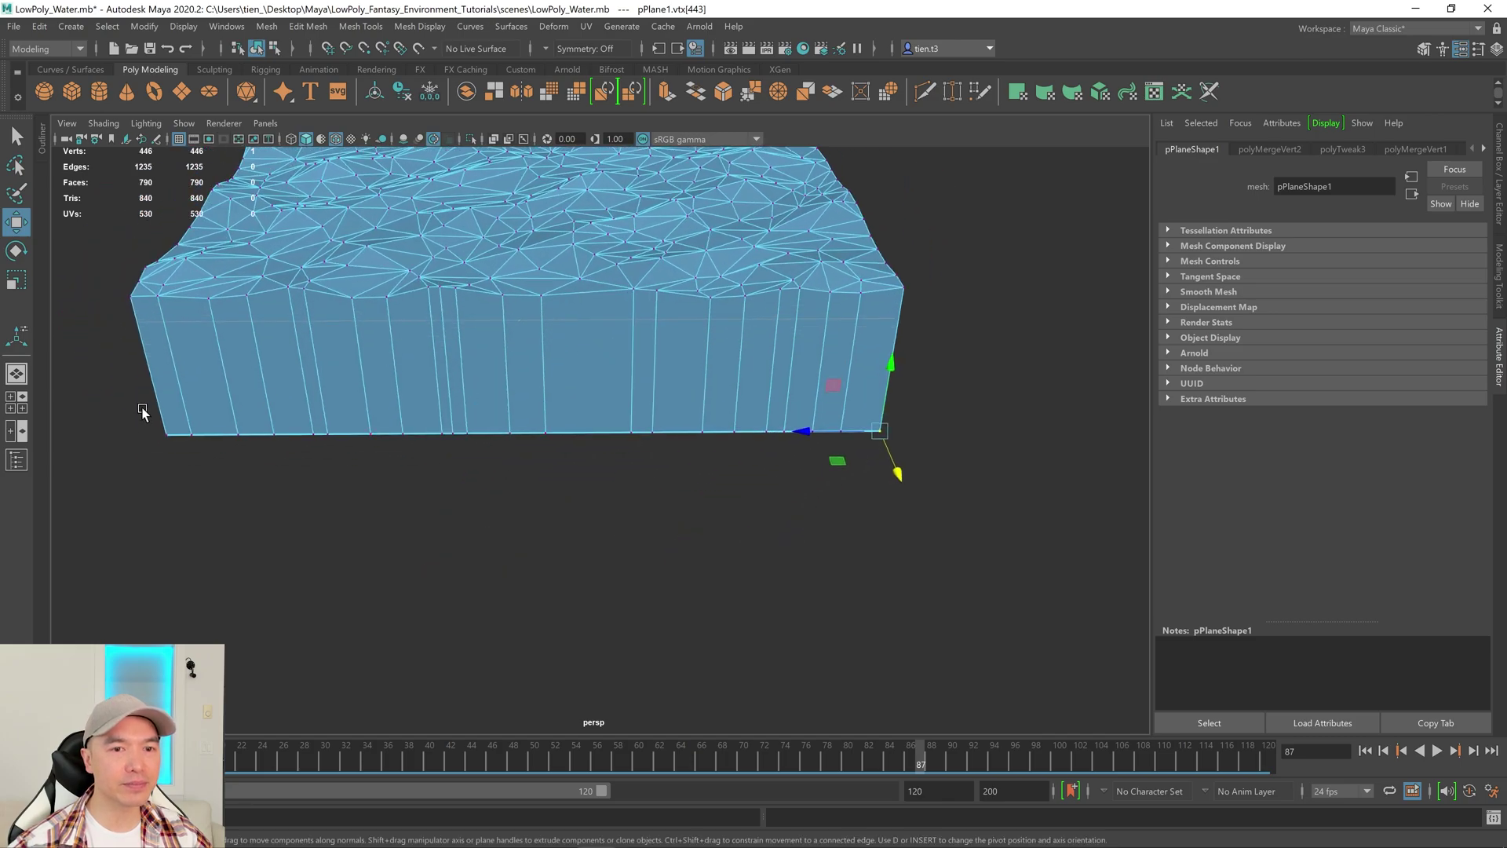
drag(180, 430, 859, 487)
alt+middle_drag(470, 481, 544, 457)
shift+right_drag(685, 446, 699, 296)
alt+drag(490, 420, 1000, 473)
shift+right_drag(879, 412, 854, 358)
drag(668, 418, 230, 394)
Step: Select the bottom vertices to check for duplicates, and merge the two overlapping vertices at the first bottom corner
scroll(454, 431, down, 5)
alt+drag(455, 431, 495, 422)
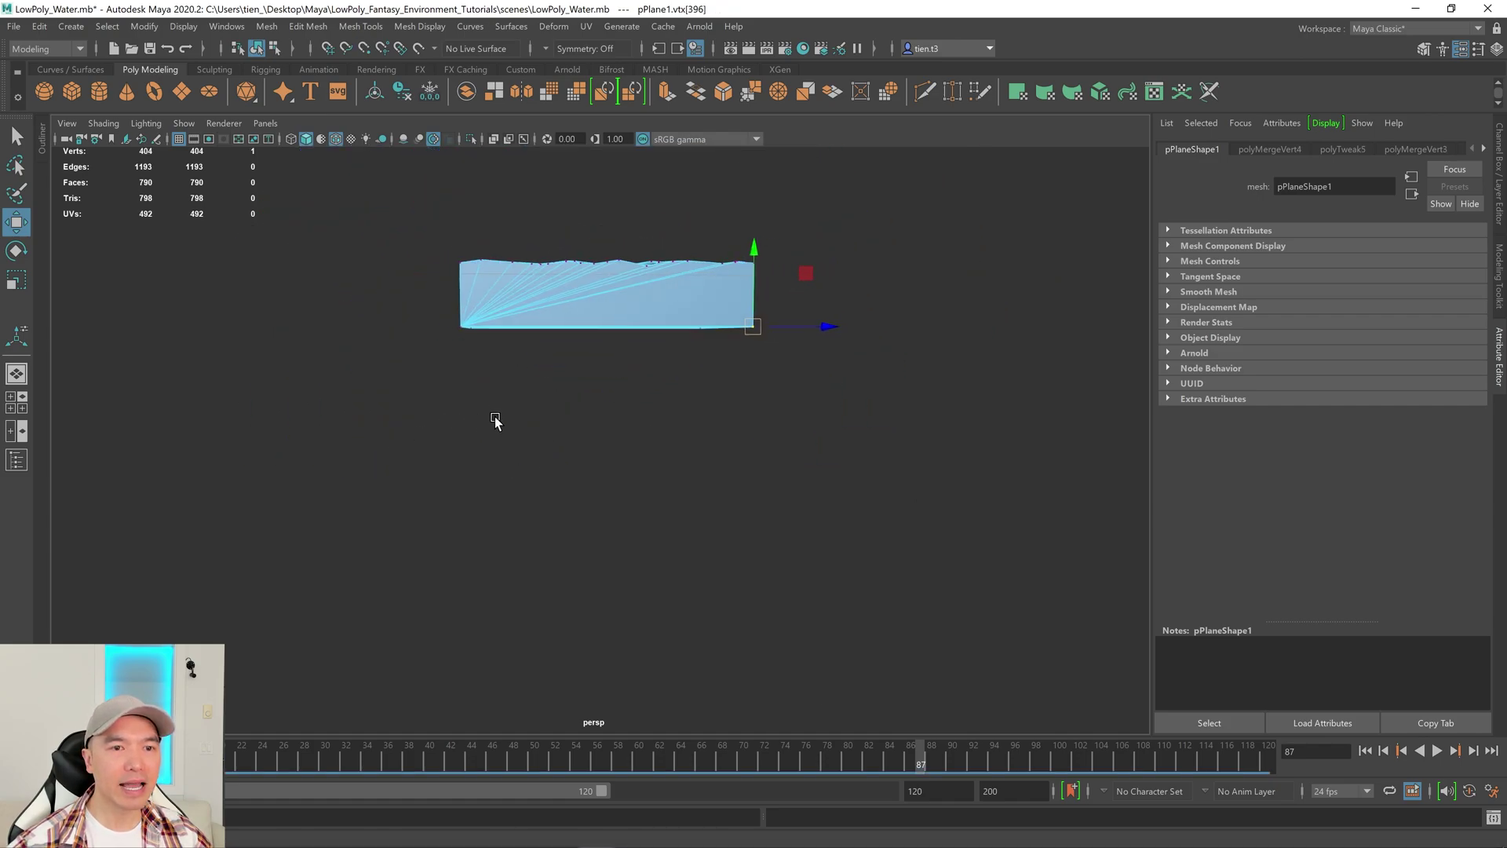
drag(420, 314, 926, 404)
scroll(542, 345, up, 4)
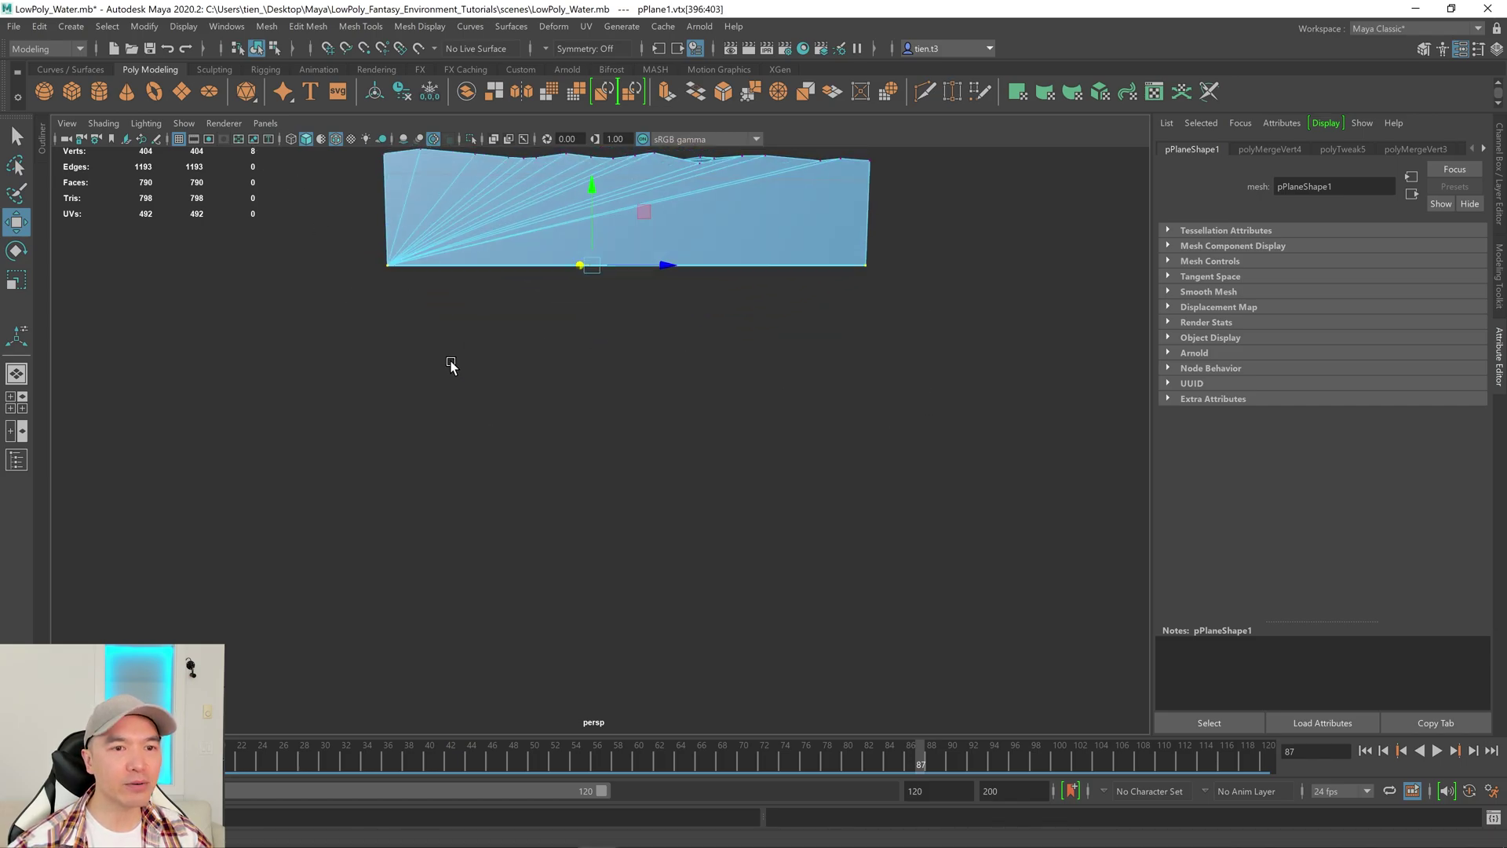
alt+drag(452, 366, 298, 471)
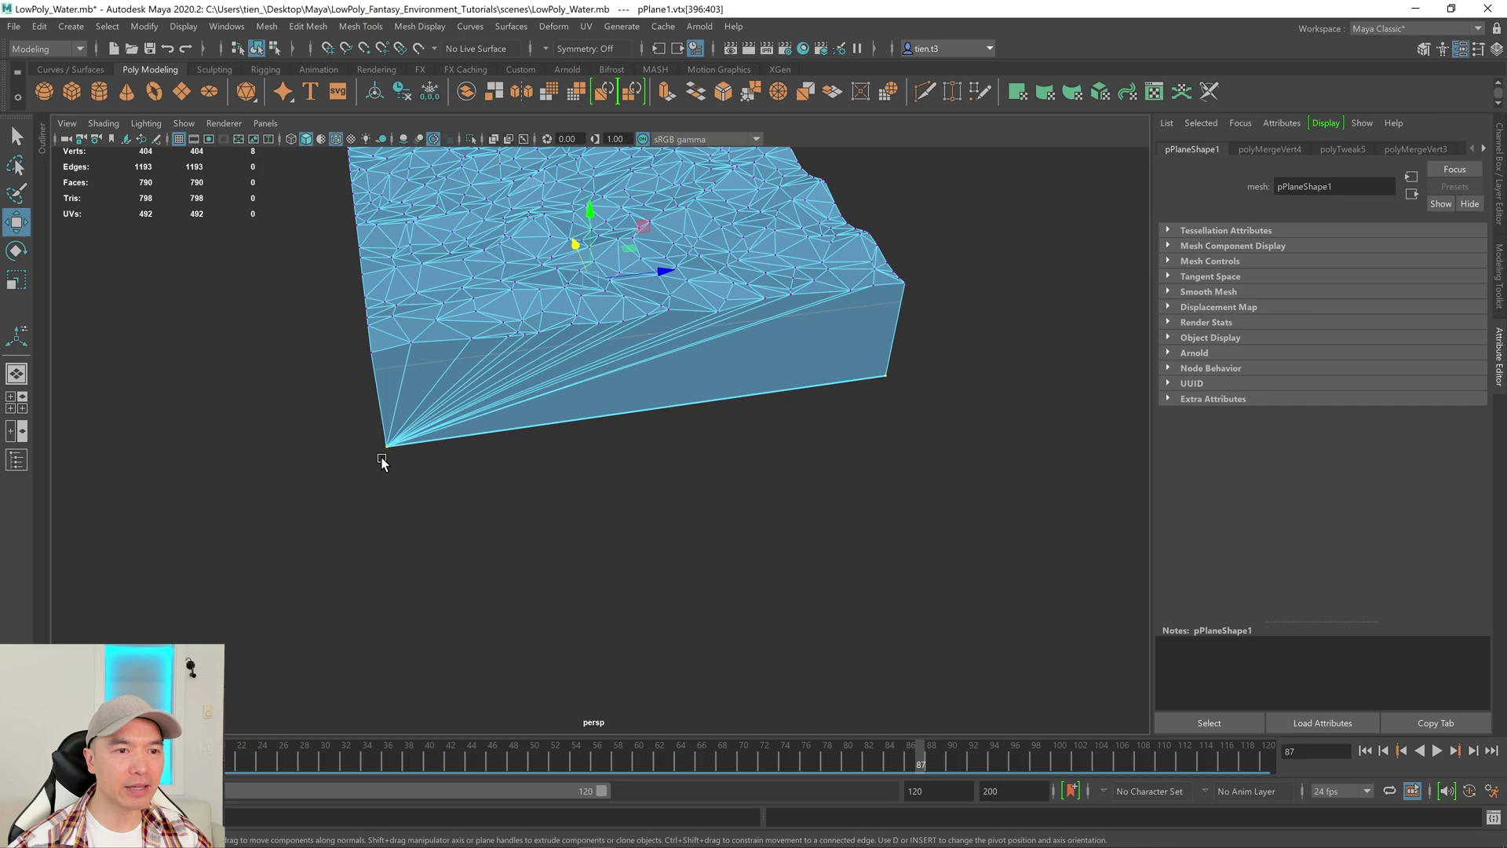
drag(325, 432, 481, 538)
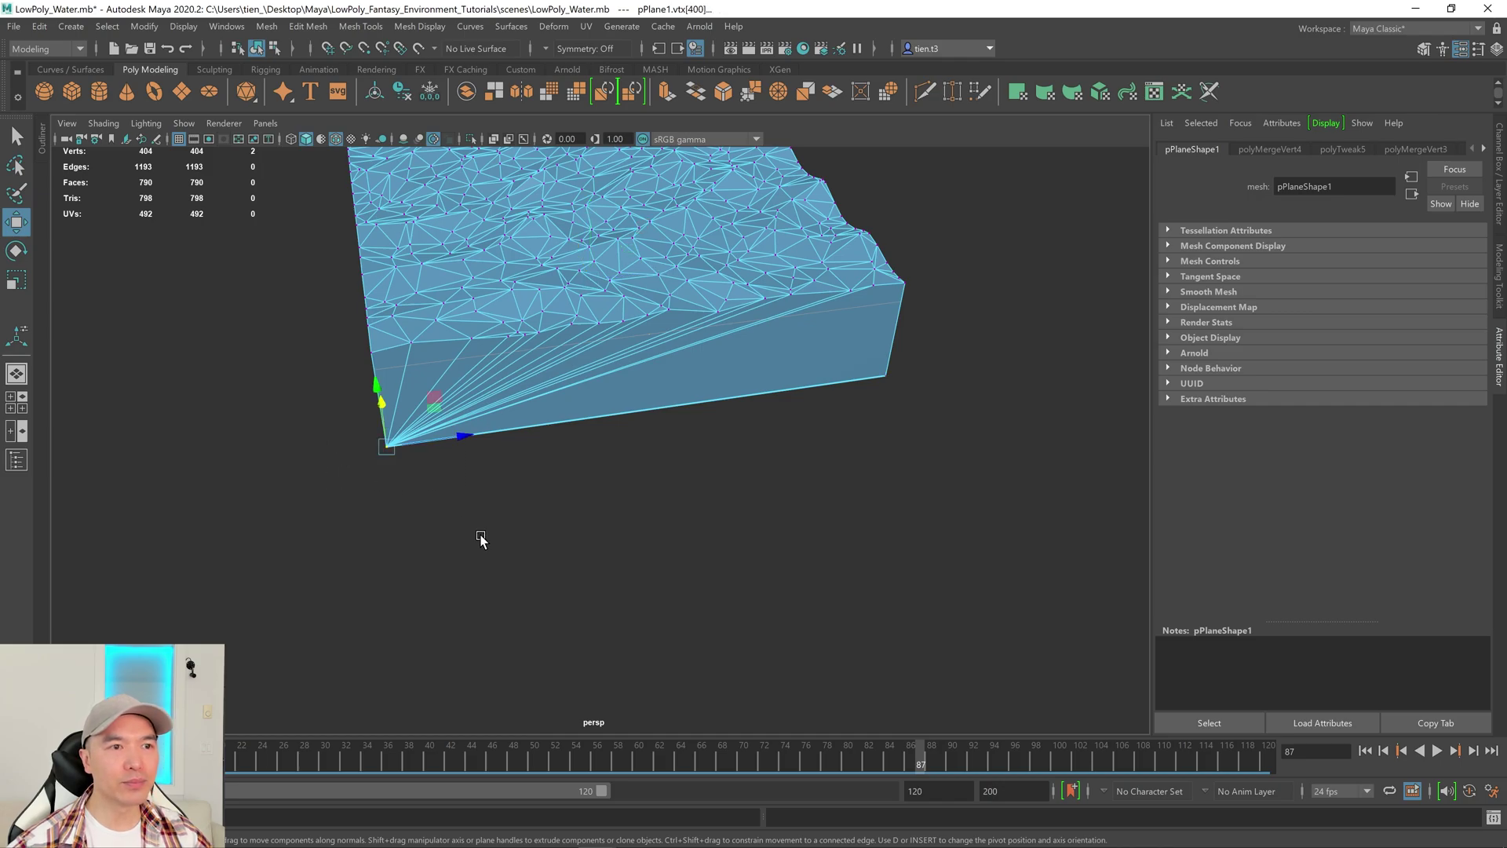
shift+right_click(562, 448)
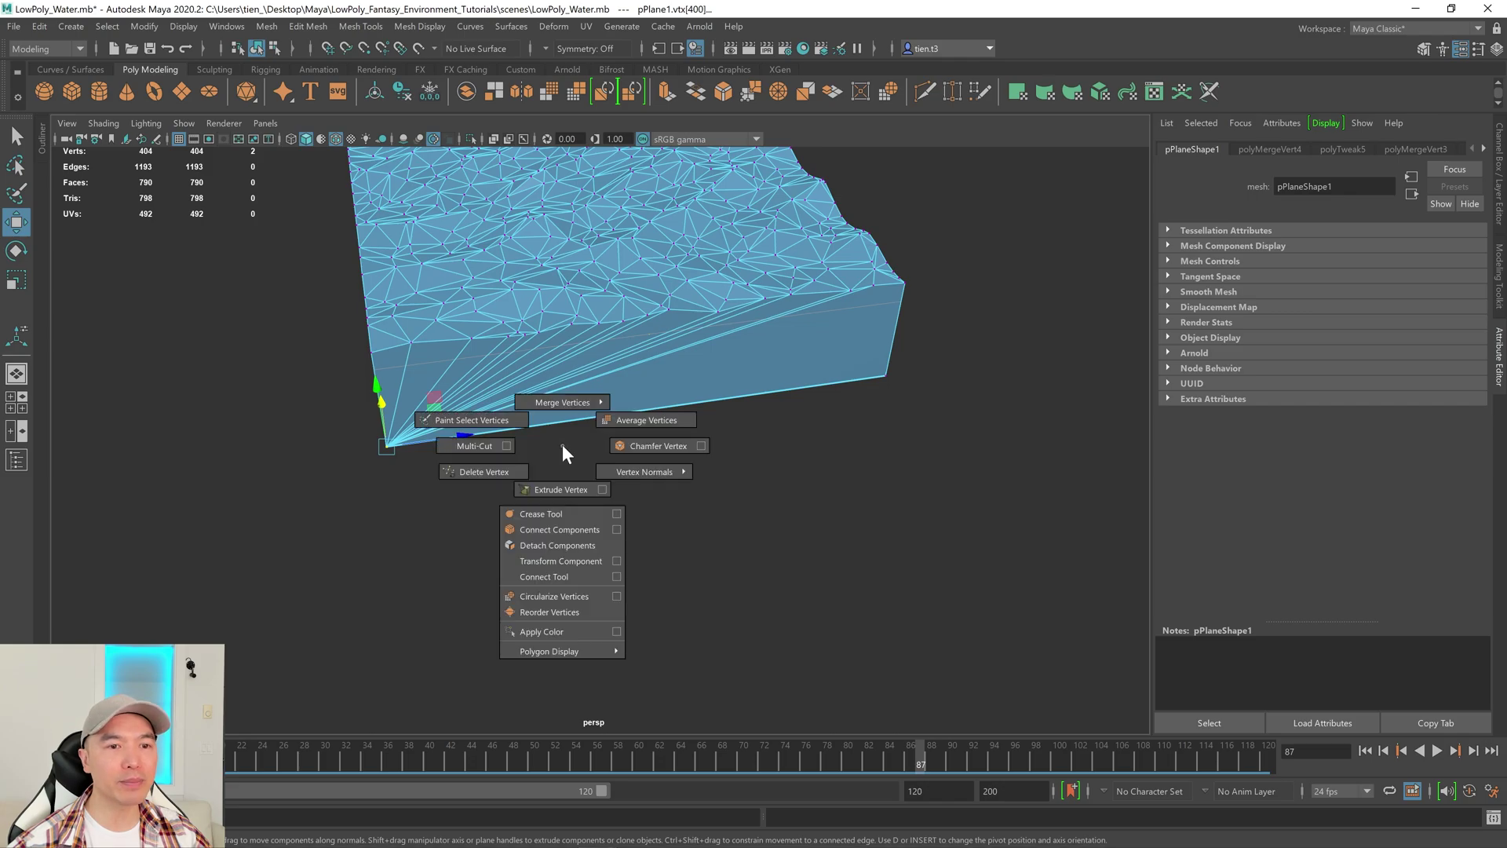
mouse_move(567, 383)
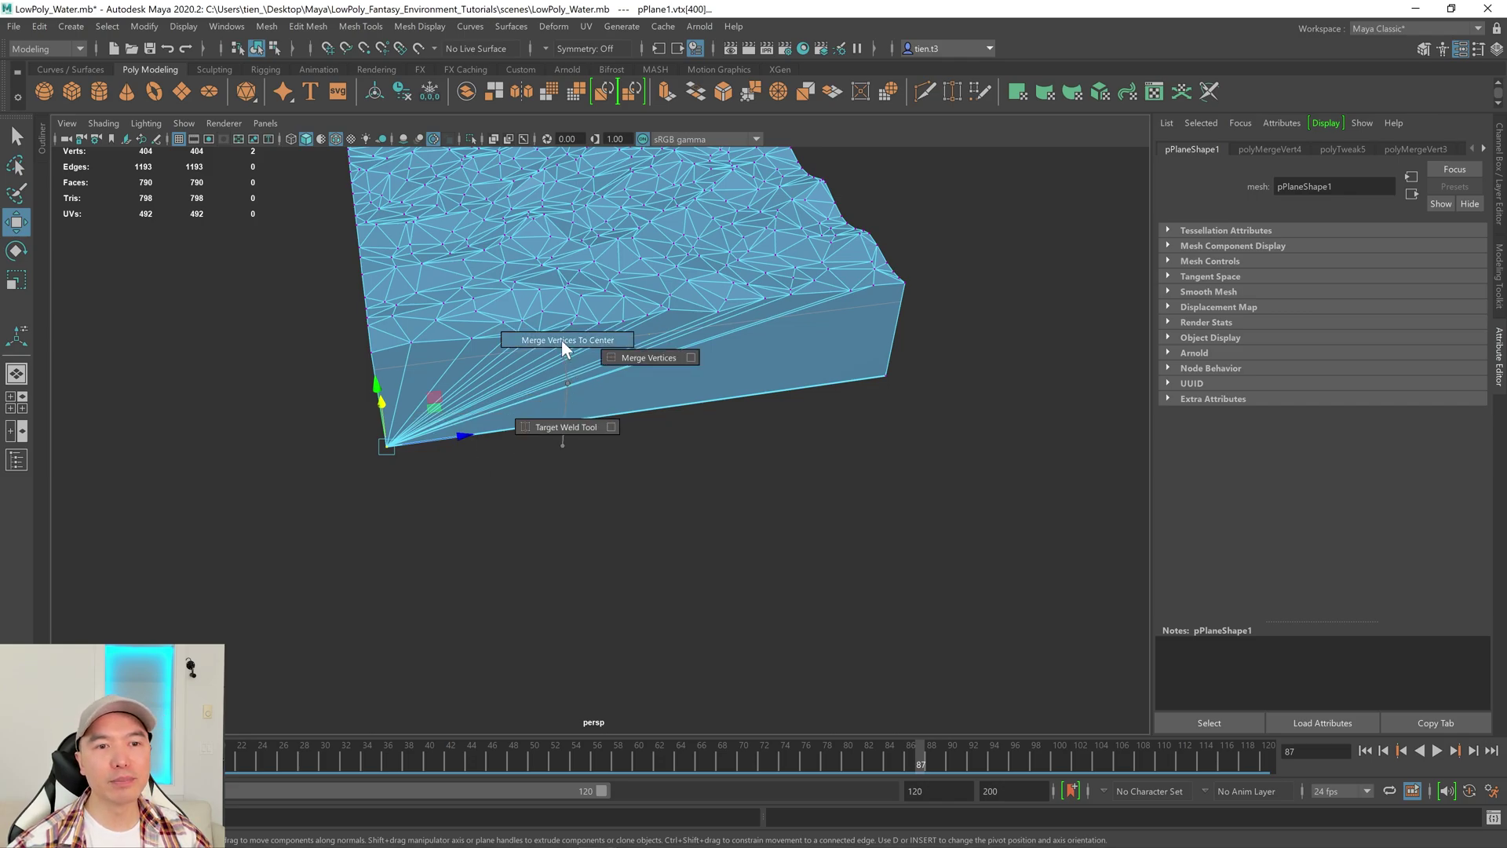
click(635, 357)
Step: Merge the overlapping vertex pairs at the other three bottom corners of the block
alt+drag(636, 357, 615, 469)
drag(326, 354, 537, 450)
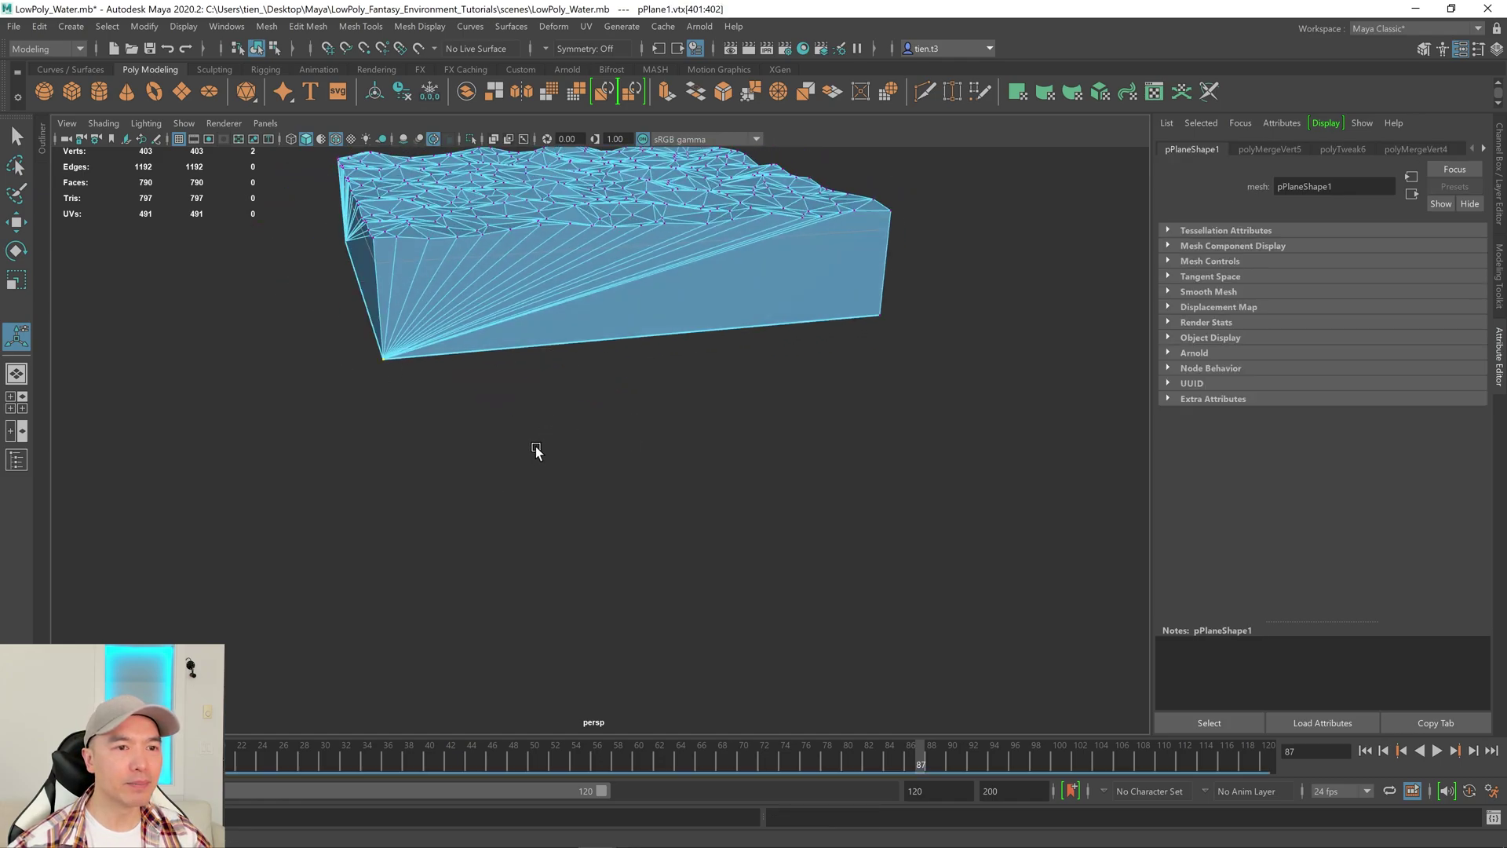
shift+right_drag(537, 452, 532, 444)
alt+drag(395, 420, 488, 420)
shift+right_drag(722, 475, 718, 468)
alt+drag(350, 393, 588, 460)
shift+right_drag(629, 498, 623, 490)
Step: Return to object mode, deselect the water block and turn off wireframe on shaded in the viewport
alt+drag(757, 555, 669, 518)
key(q)
right_drag(621, 381, 700, 301)
click(790, 448)
scroll(789, 440, up, 2)
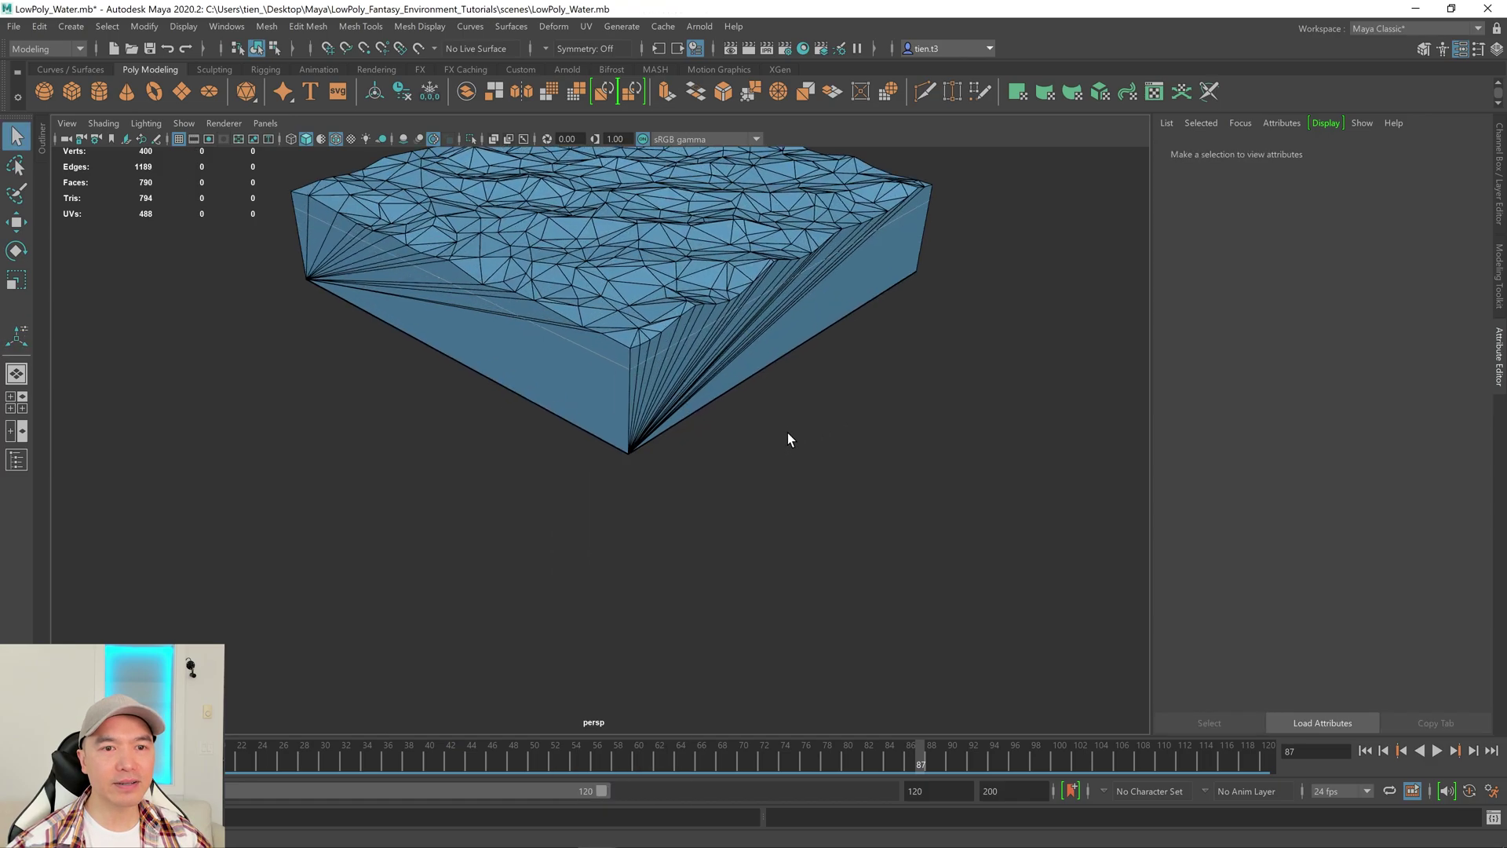
alt+drag(788, 430, 533, 342)
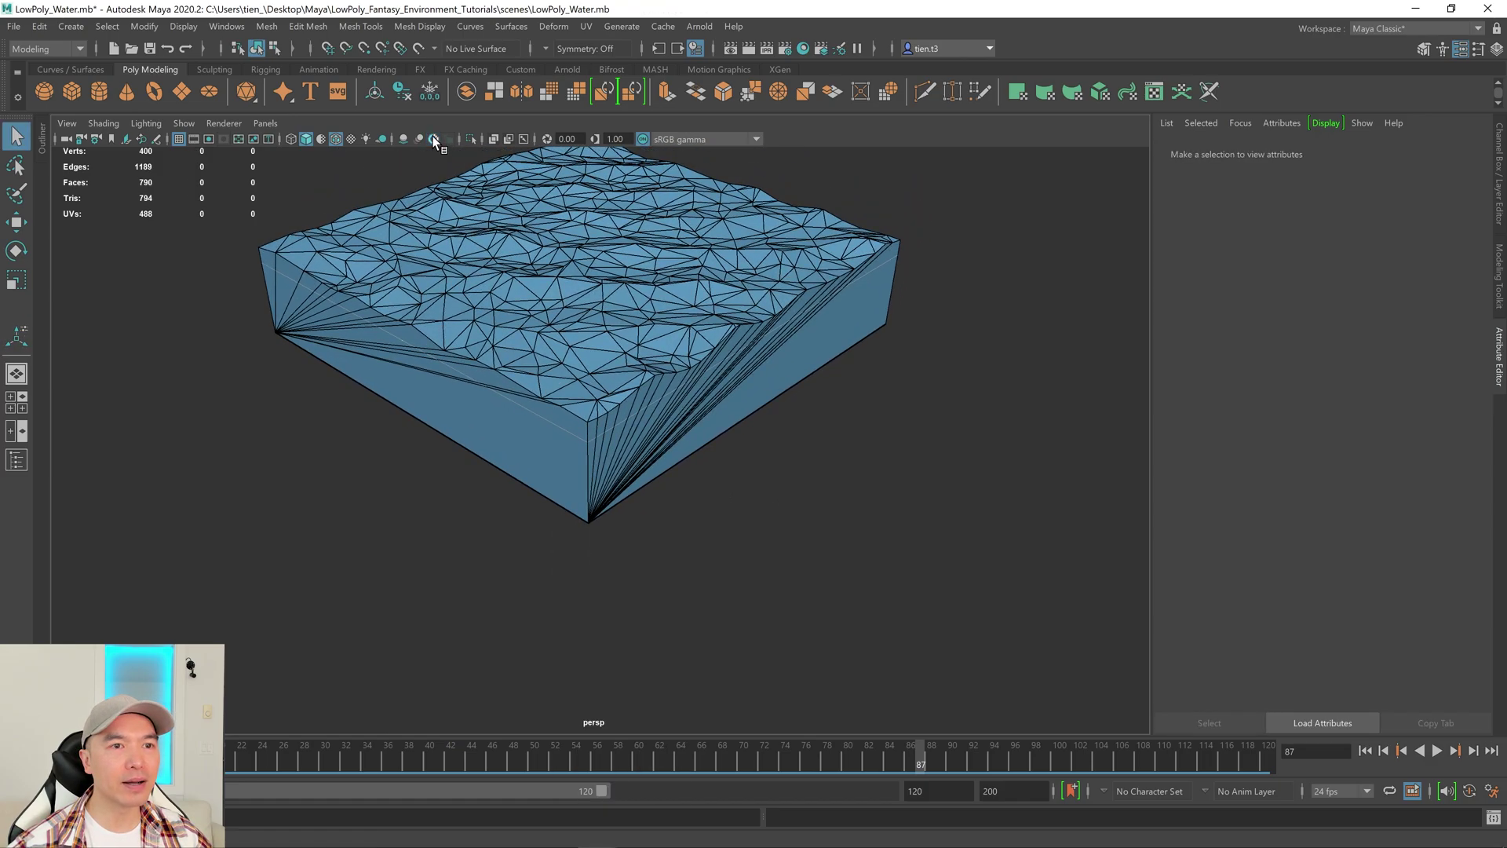
click(338, 139)
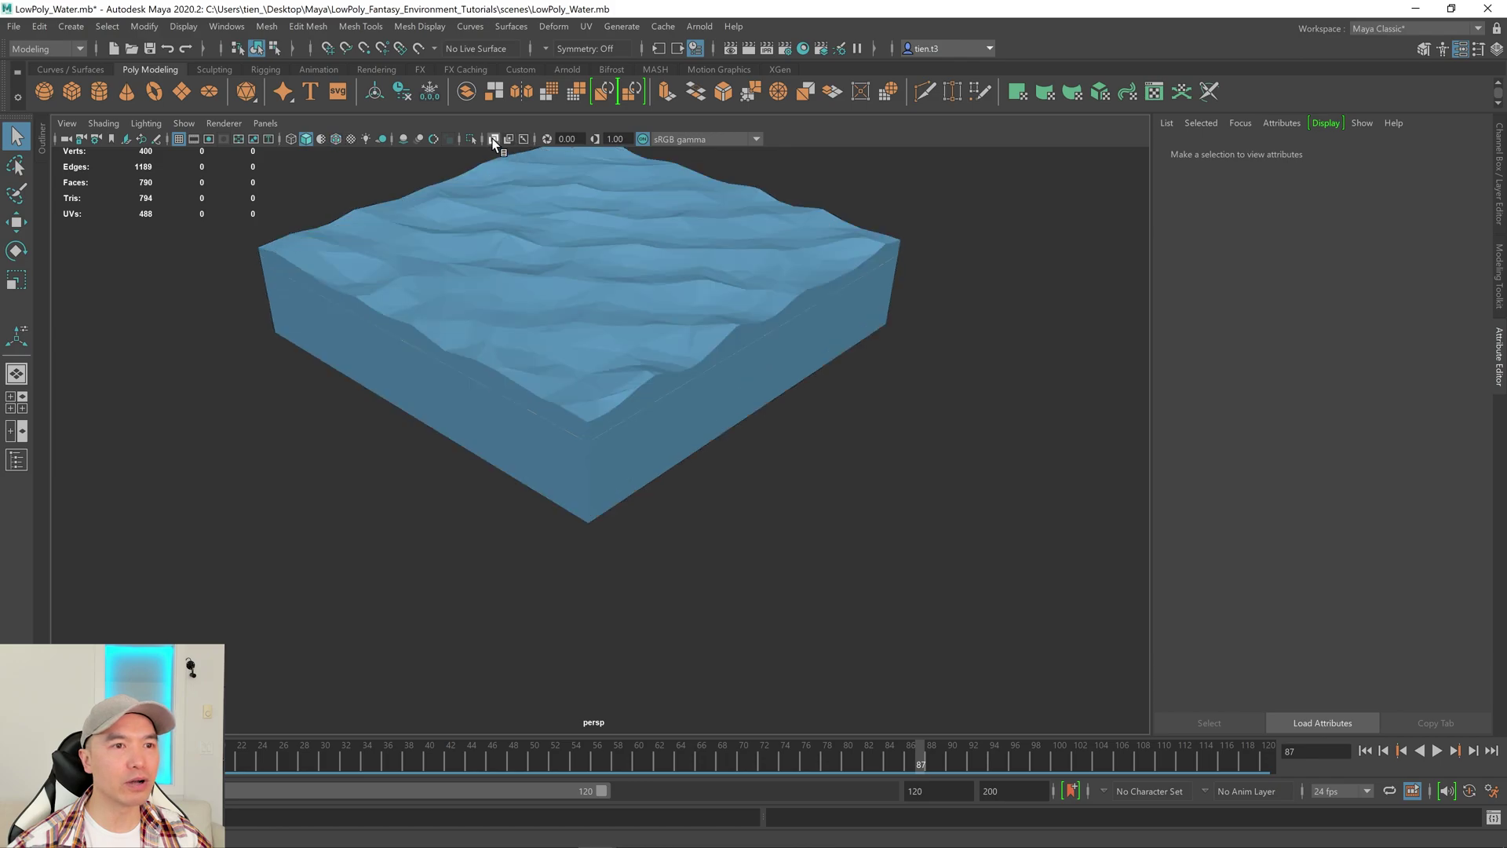
alt+drag(840, 511, 595, 492)
alt+drag(742, 421, 699, 372)
scroll(699, 375, up, 3)
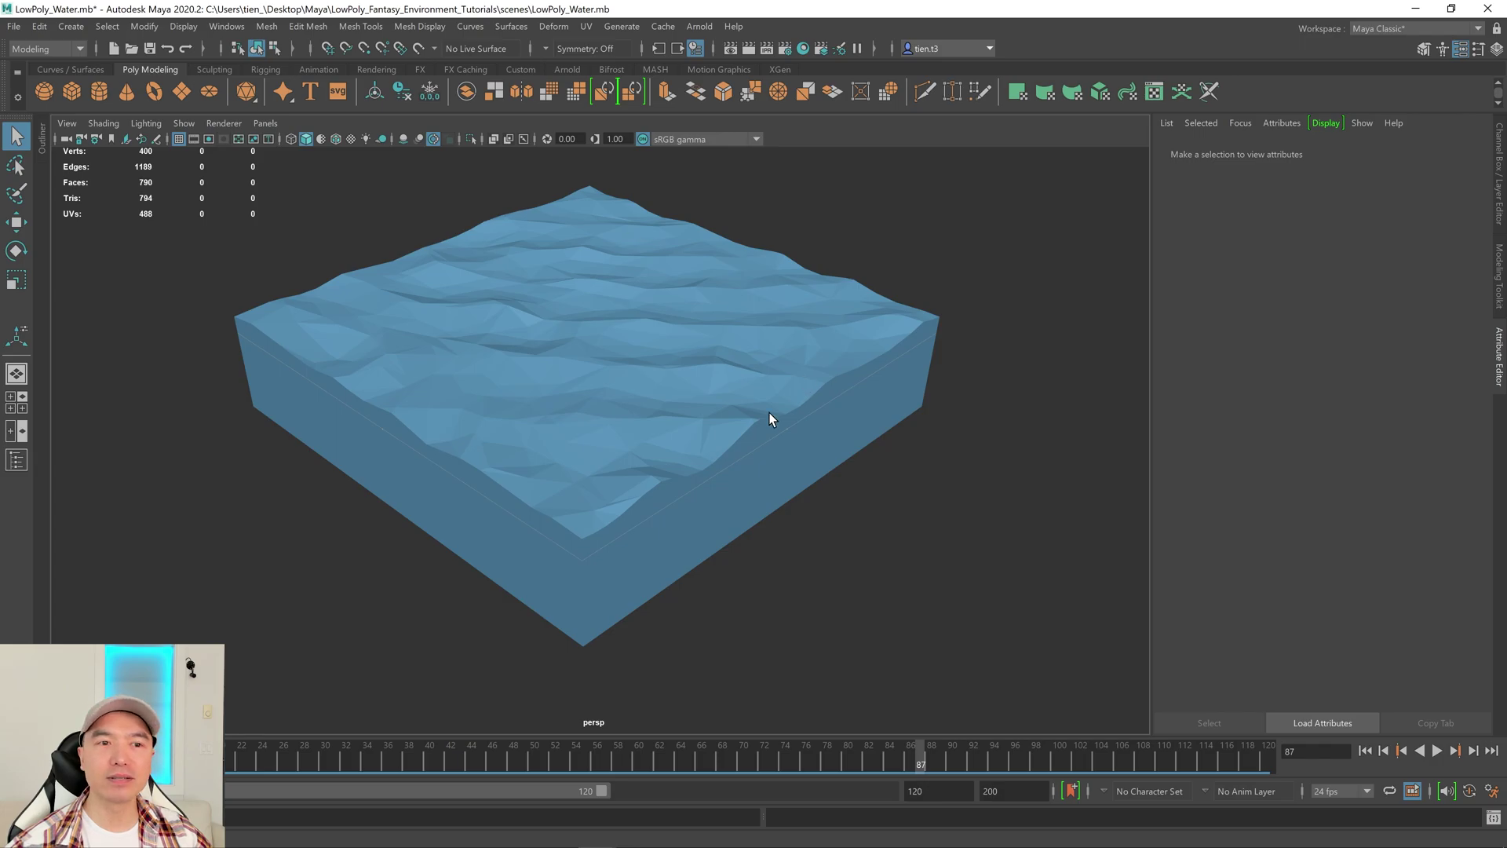
alt+drag(700, 385, 737, 431)
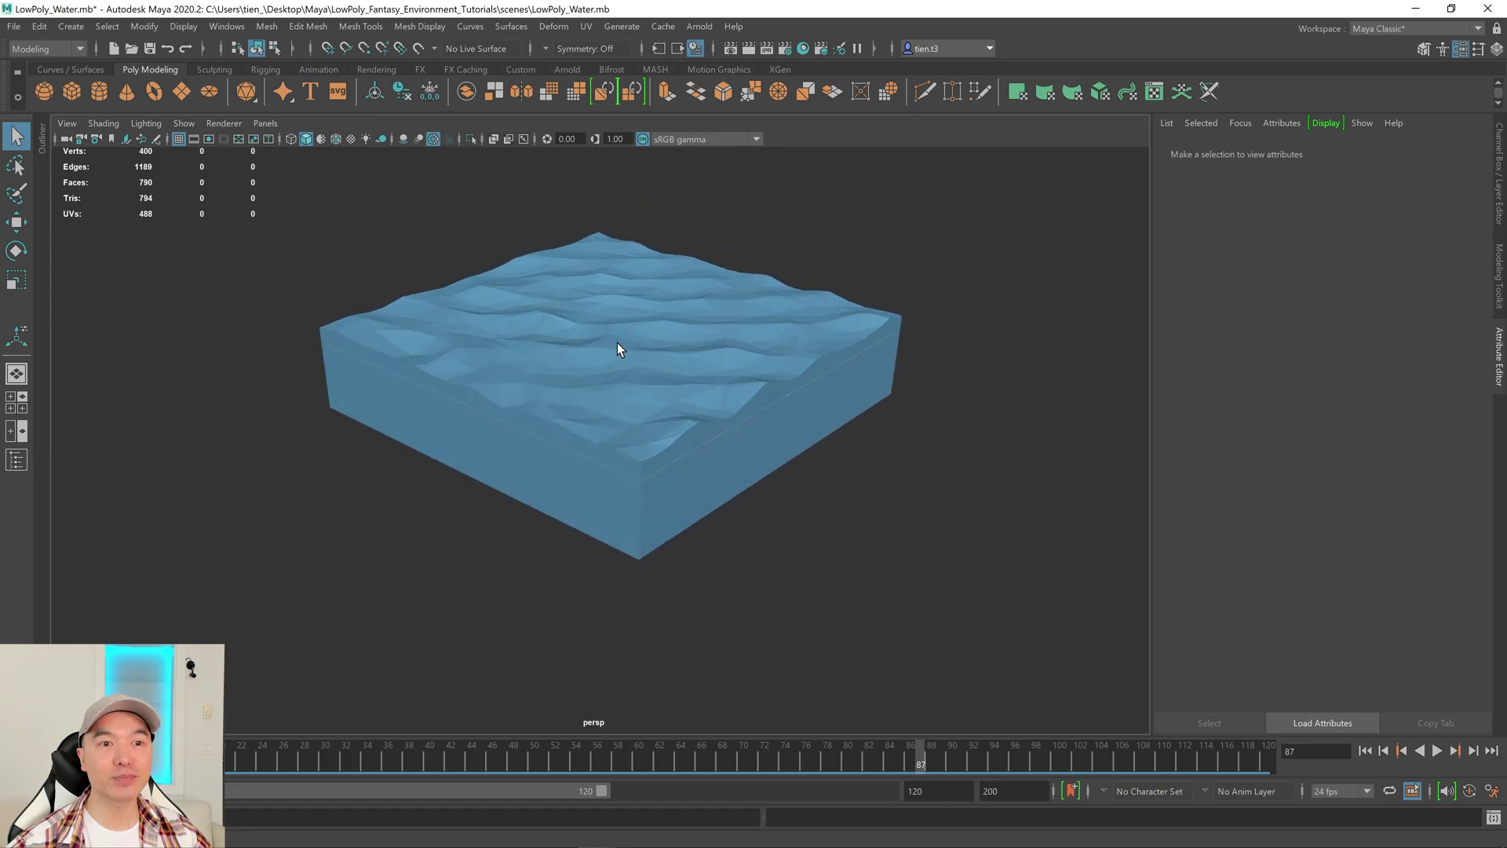